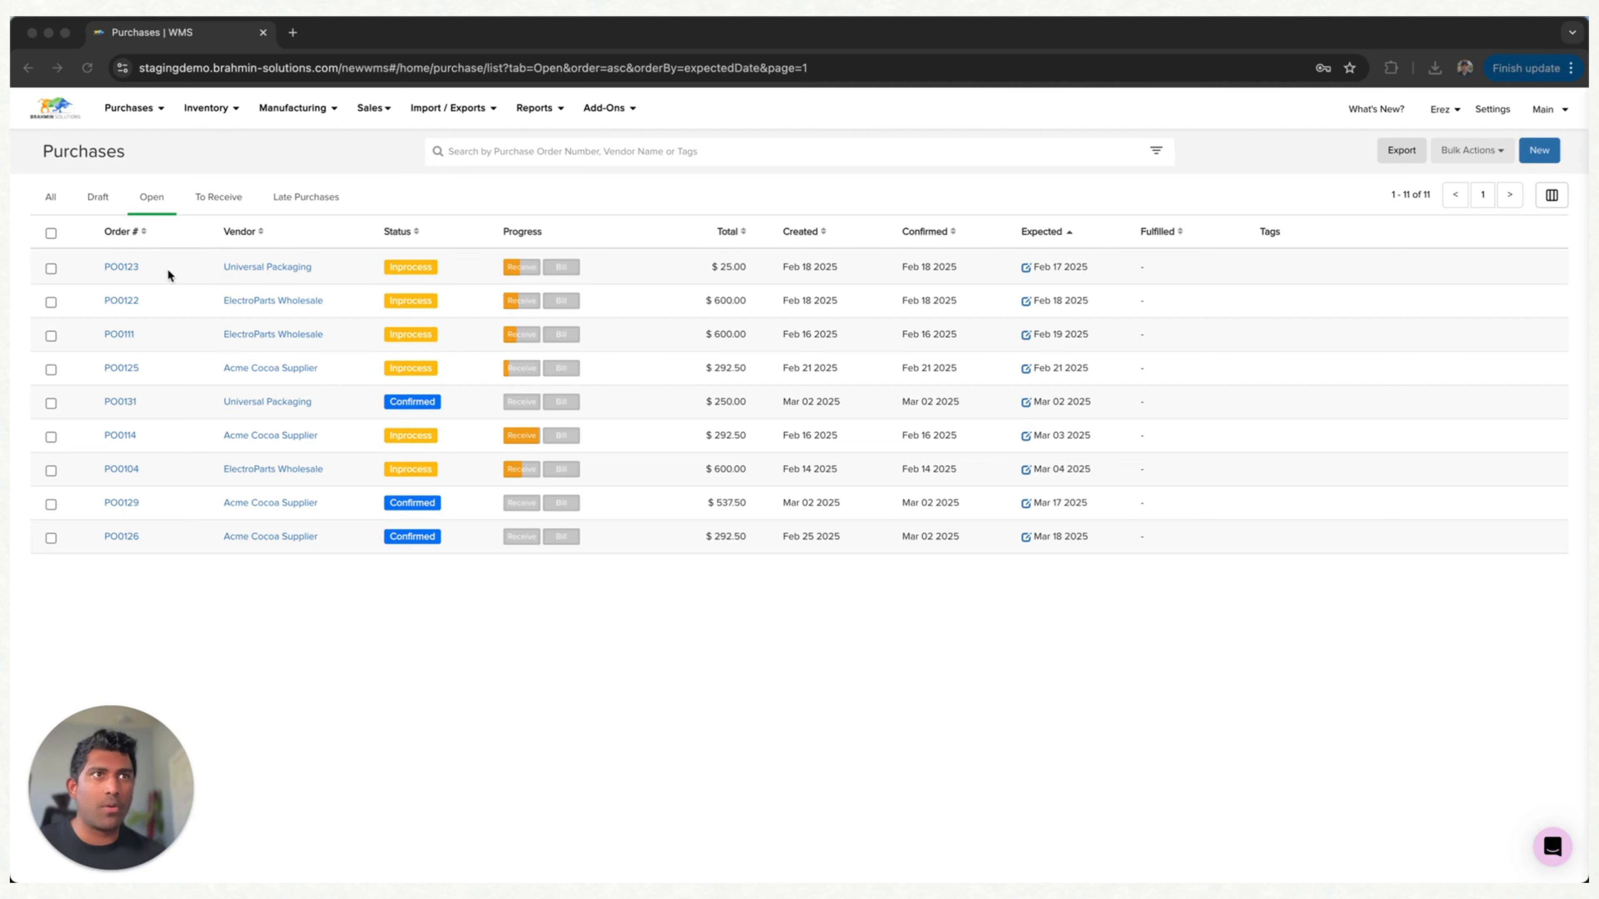
# Open the confirmed Universal Packaging purchase order, review its line items, and open a new receipt for it.
pyautogui.click(130, 402)
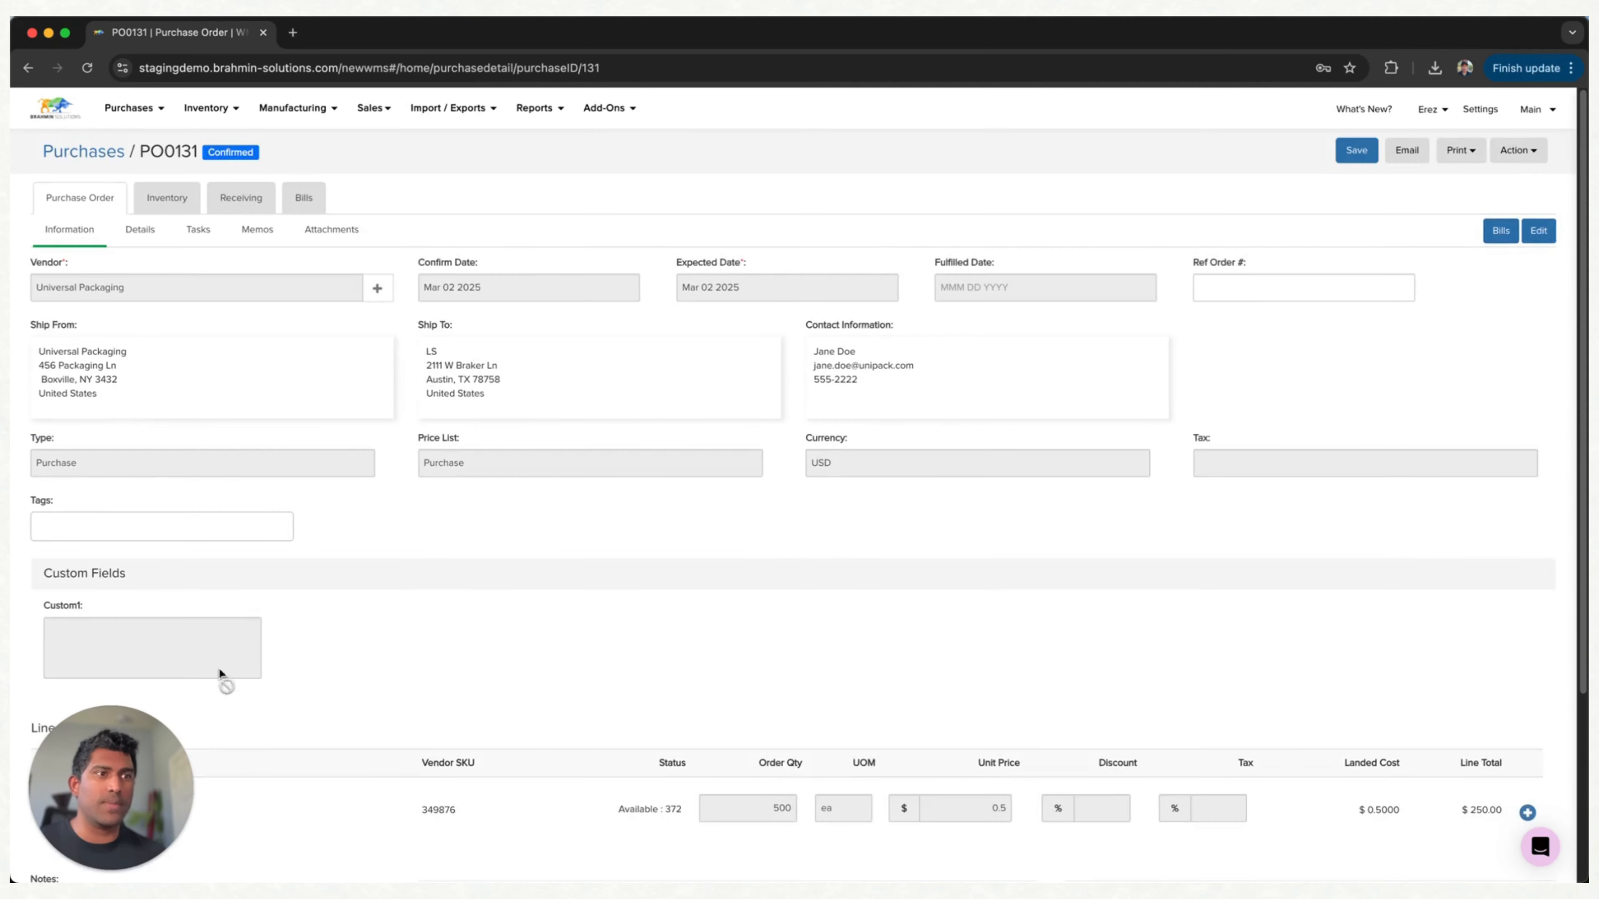
pyautogui.scroll(-4, 220, 673)
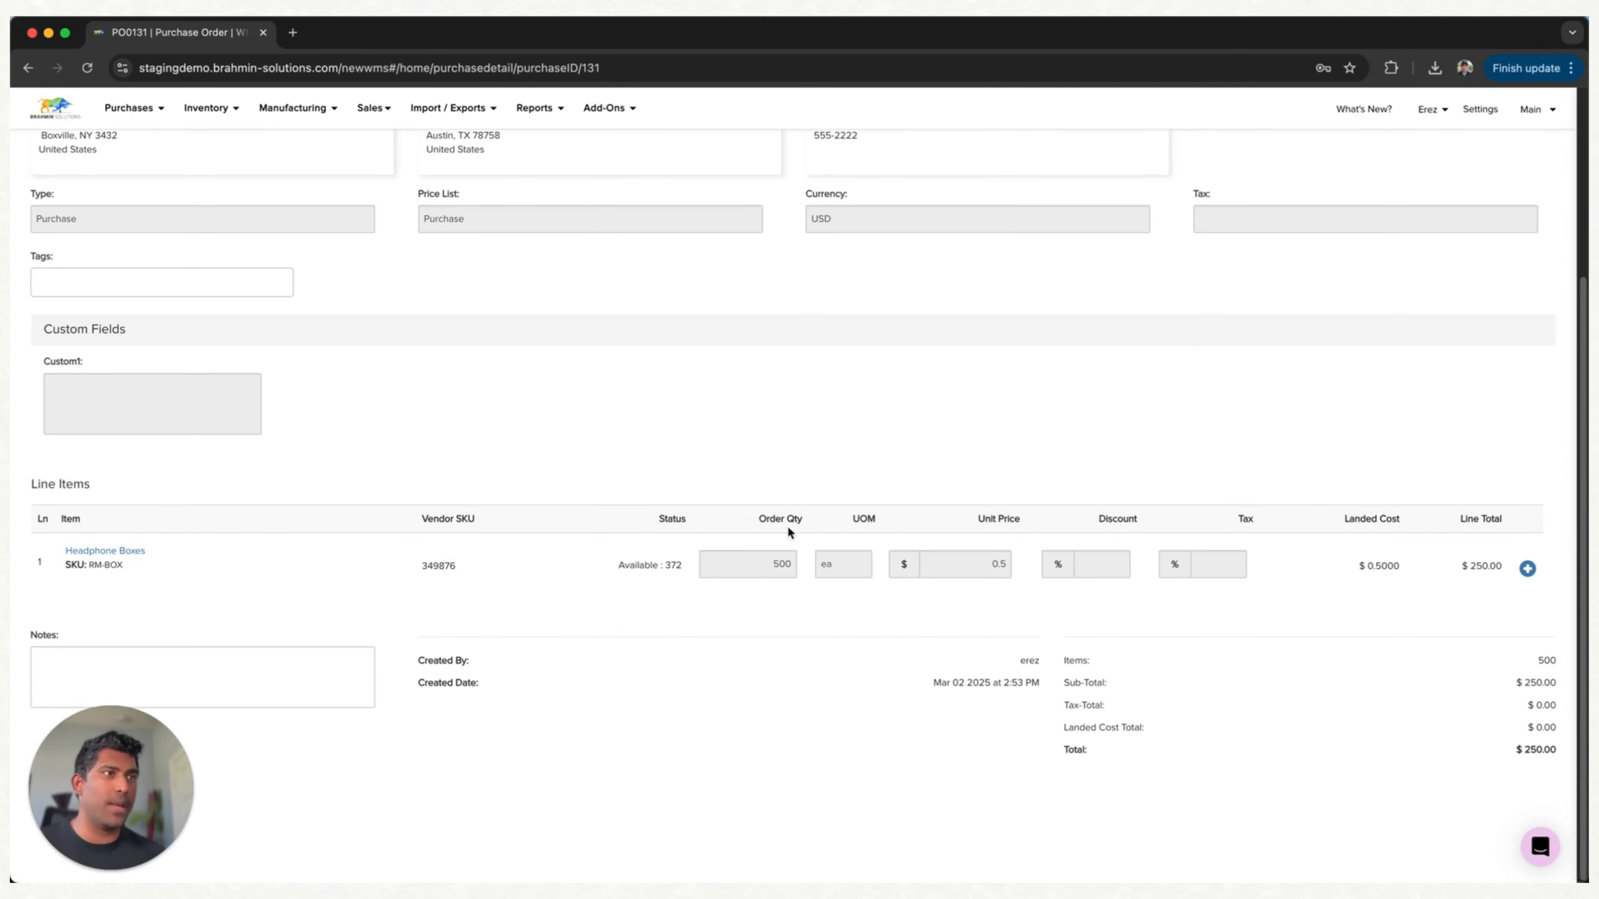
pyautogui.scroll(4, 781, 570)
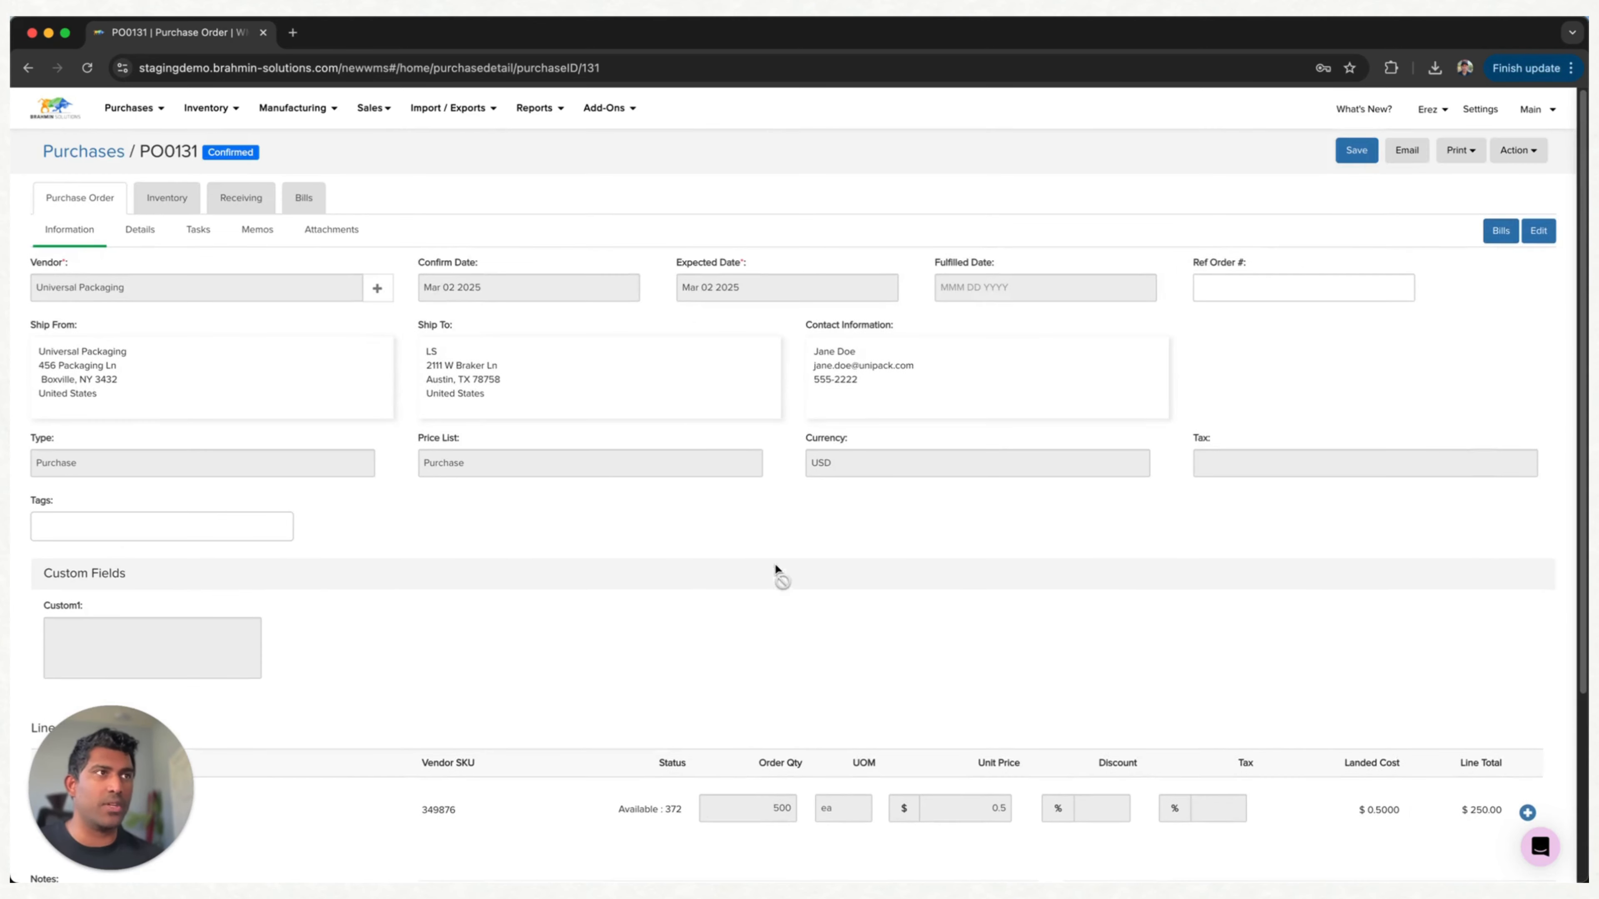
pyautogui.click(246, 199)
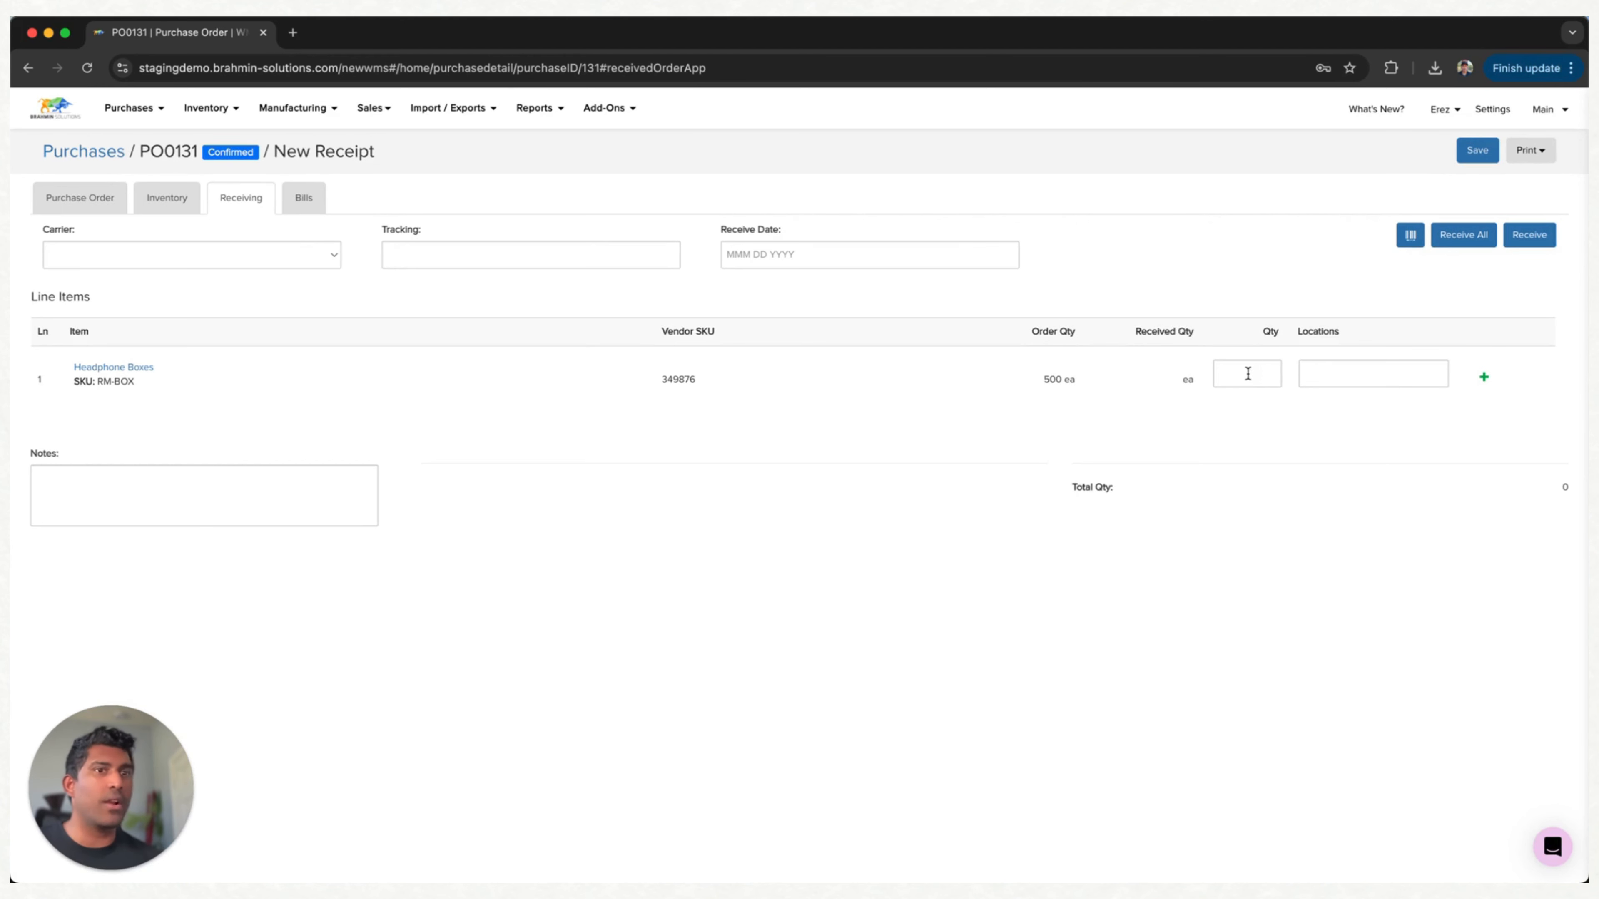
# Set the Headphone Boxes receipt quantity to 500 and its location to Storage.
pyautogui.click(1249, 372)
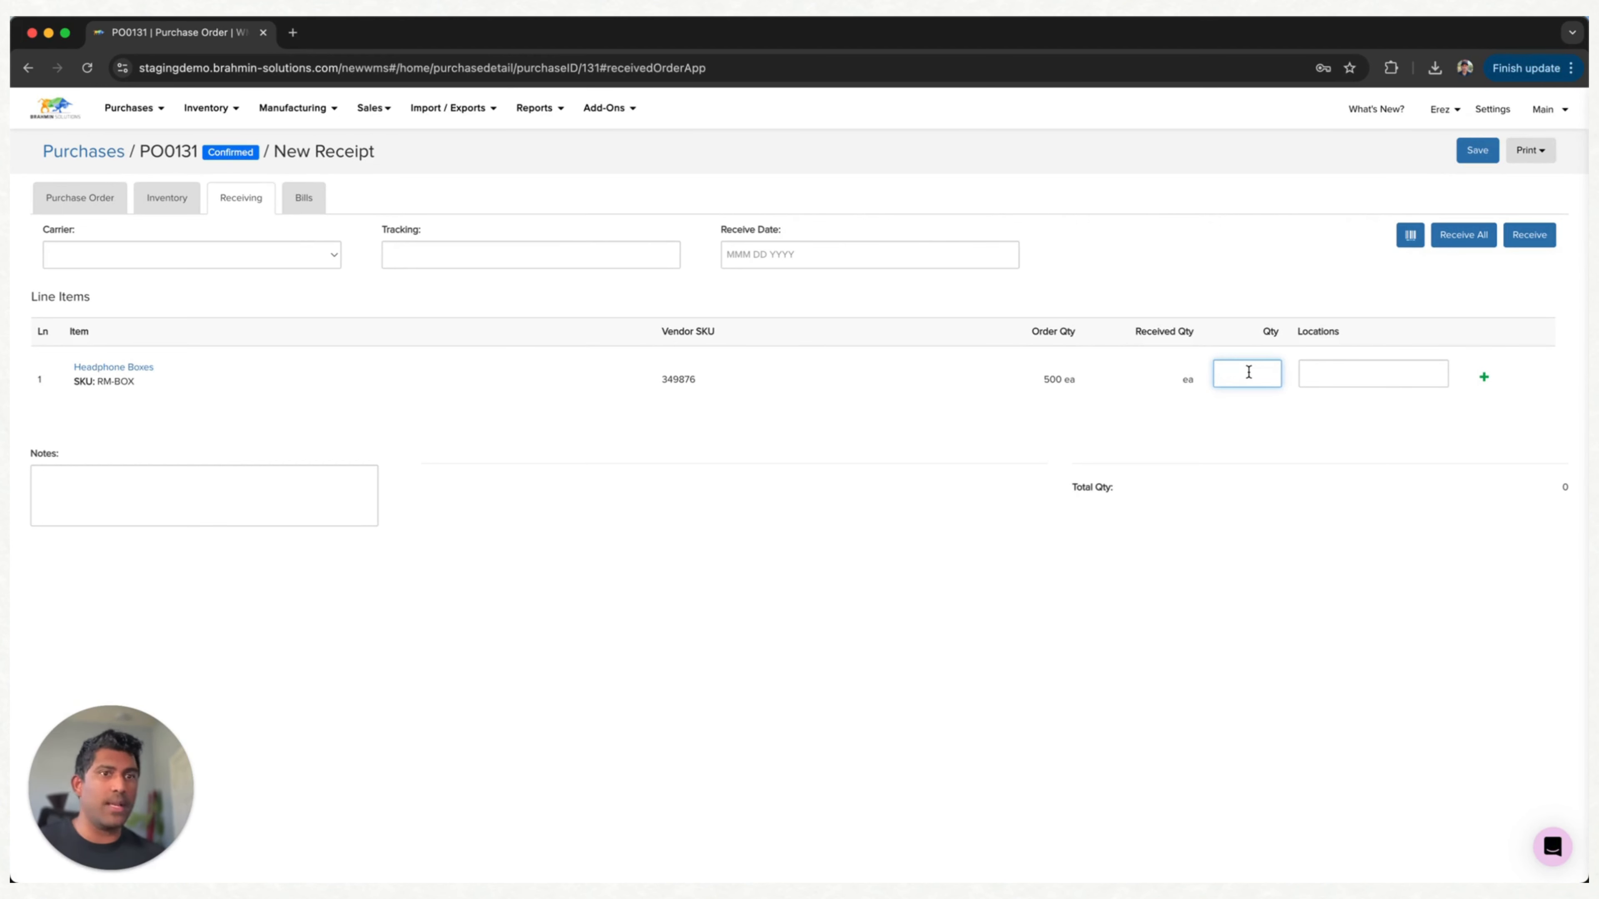
pyautogui.write('500')
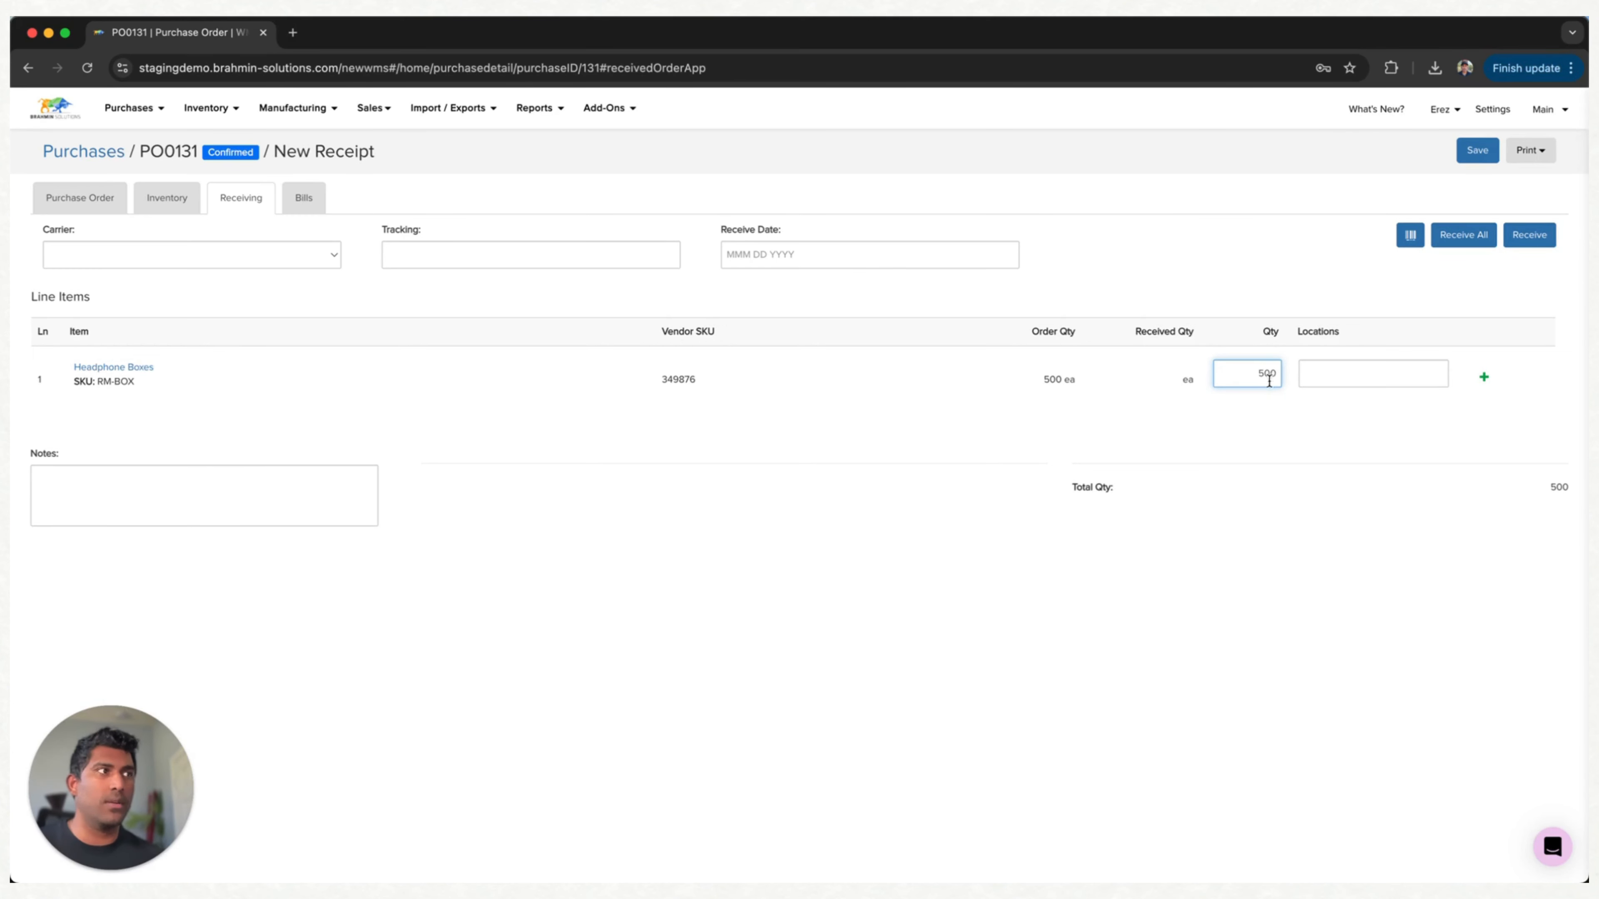
pyautogui.click(1354, 377)
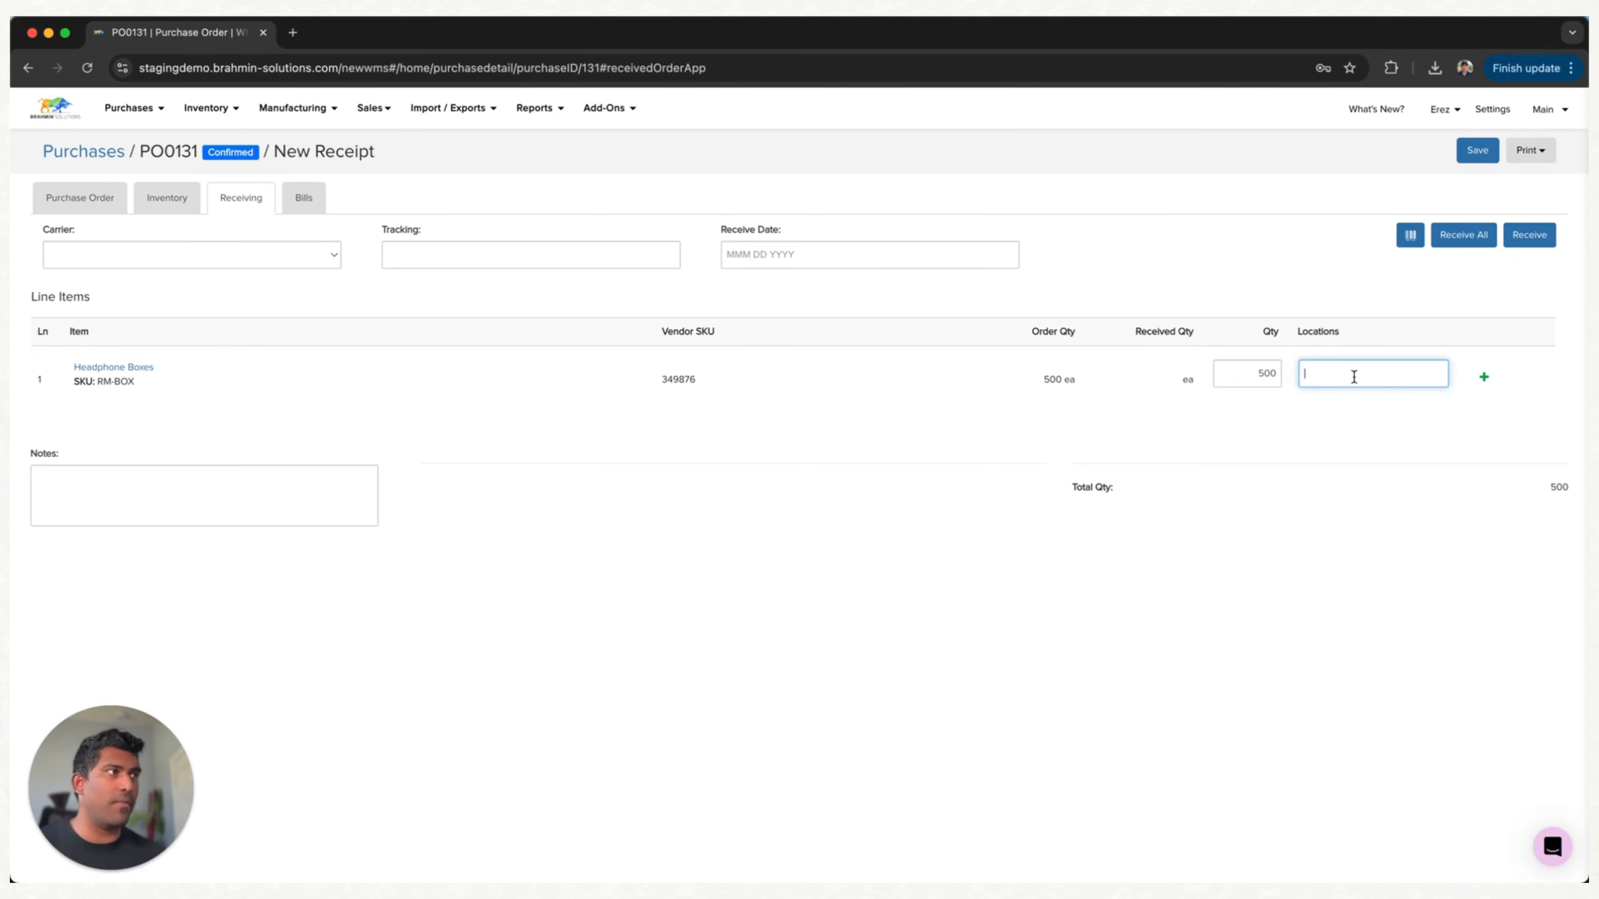
pyautogui.write('st')
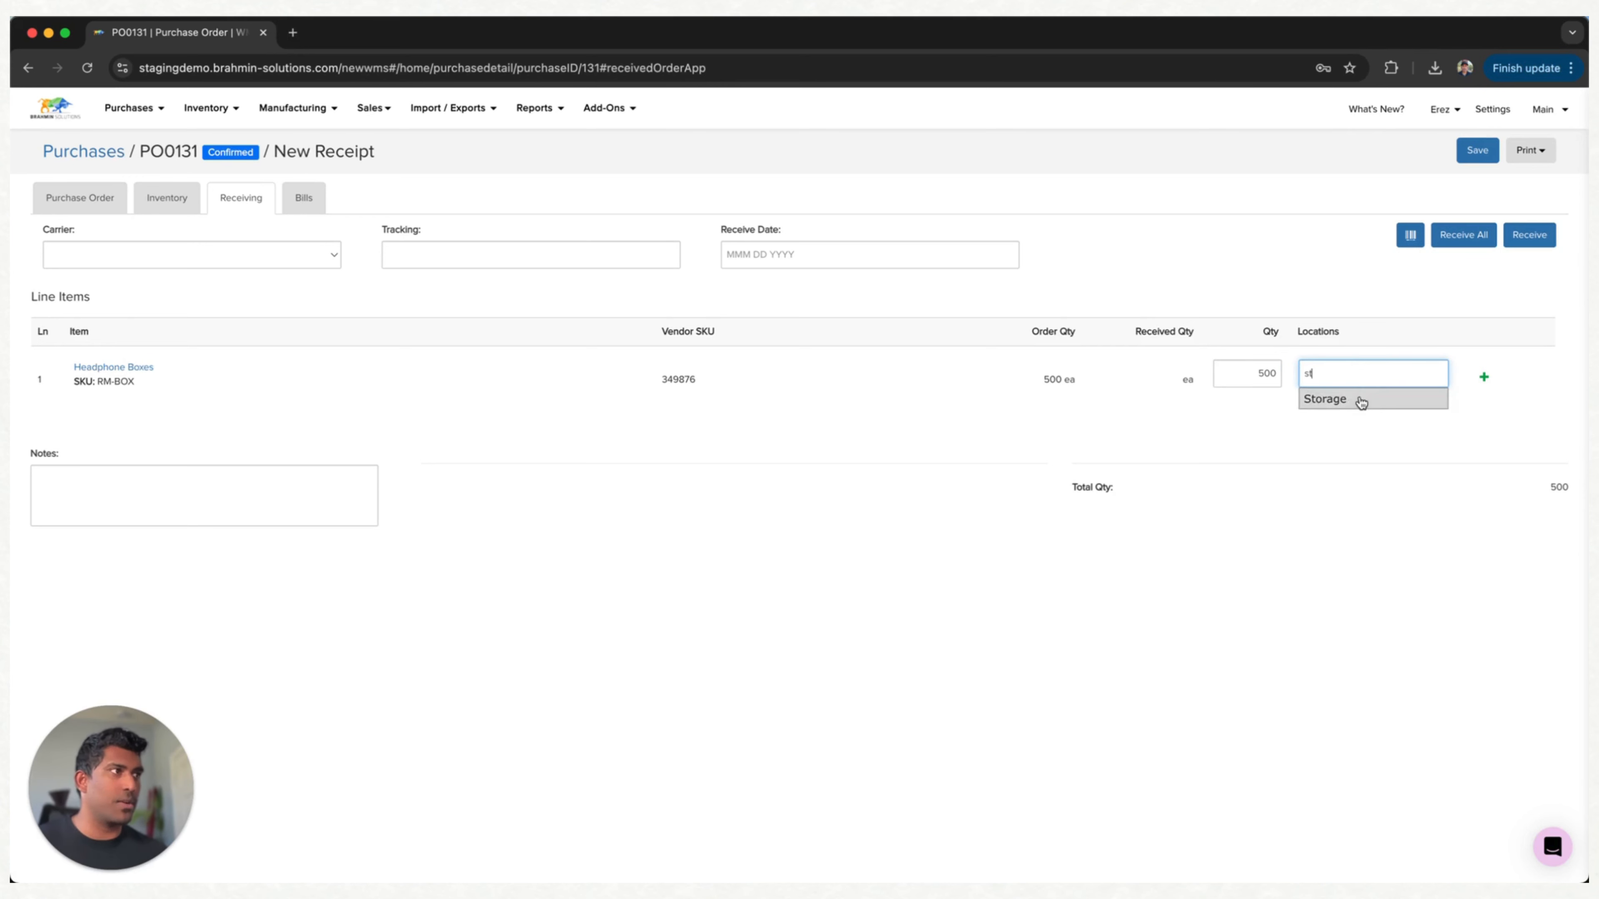
pyautogui.click(1360, 398)
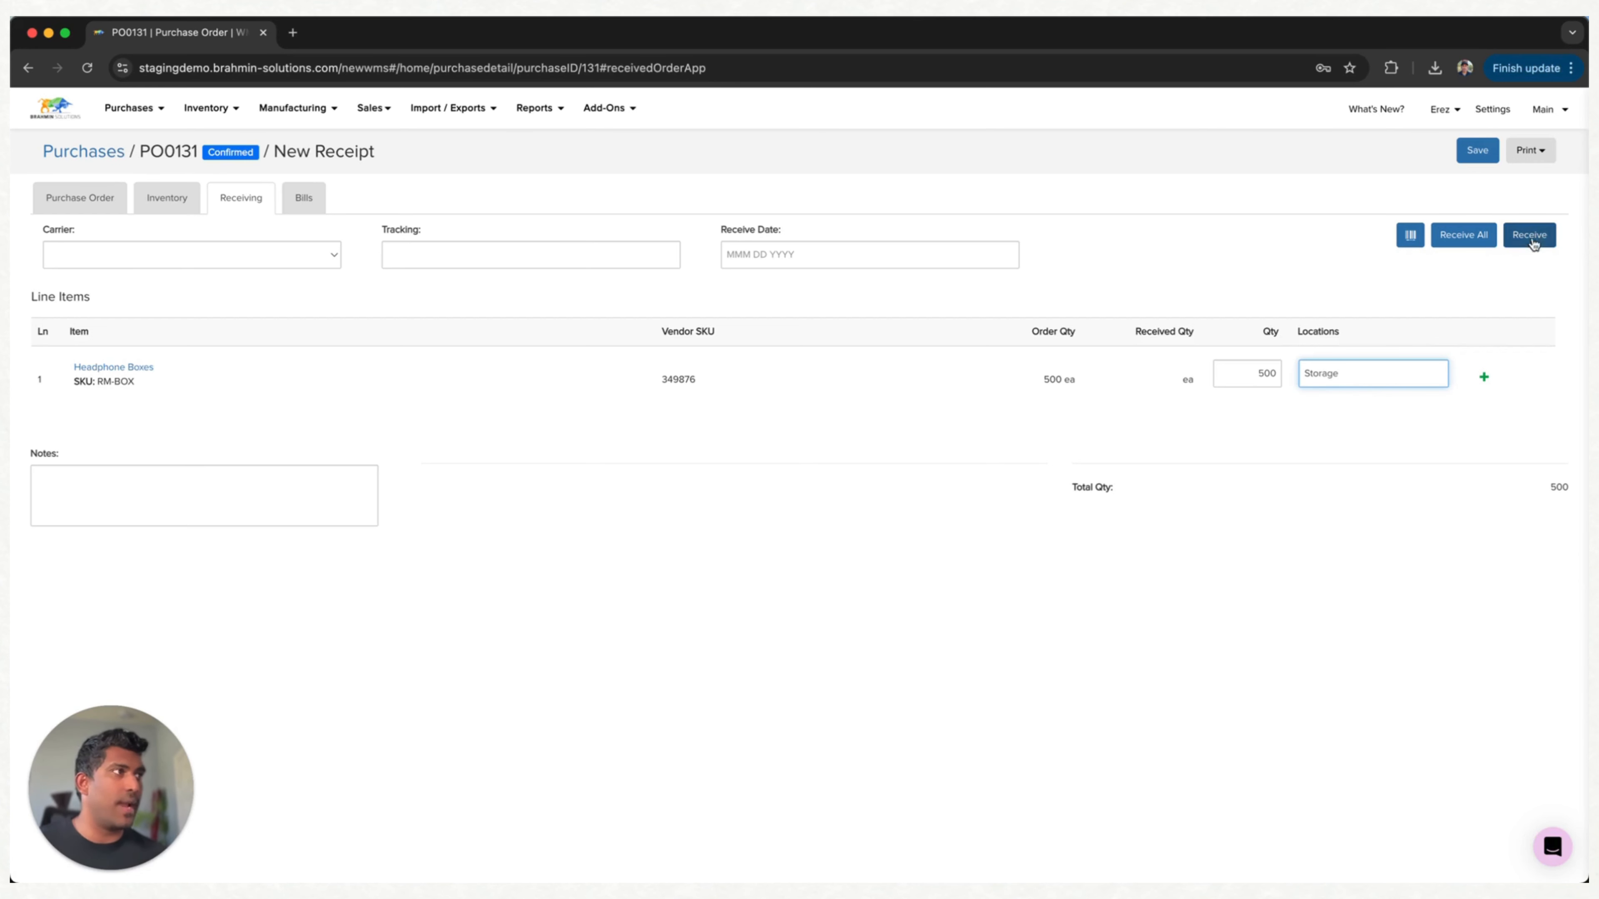
# Split the Headphone Boxes receipt into 200 for Storage and 300 for the Receiving location, and receive it.
pyautogui.doubleClick(1253, 378)
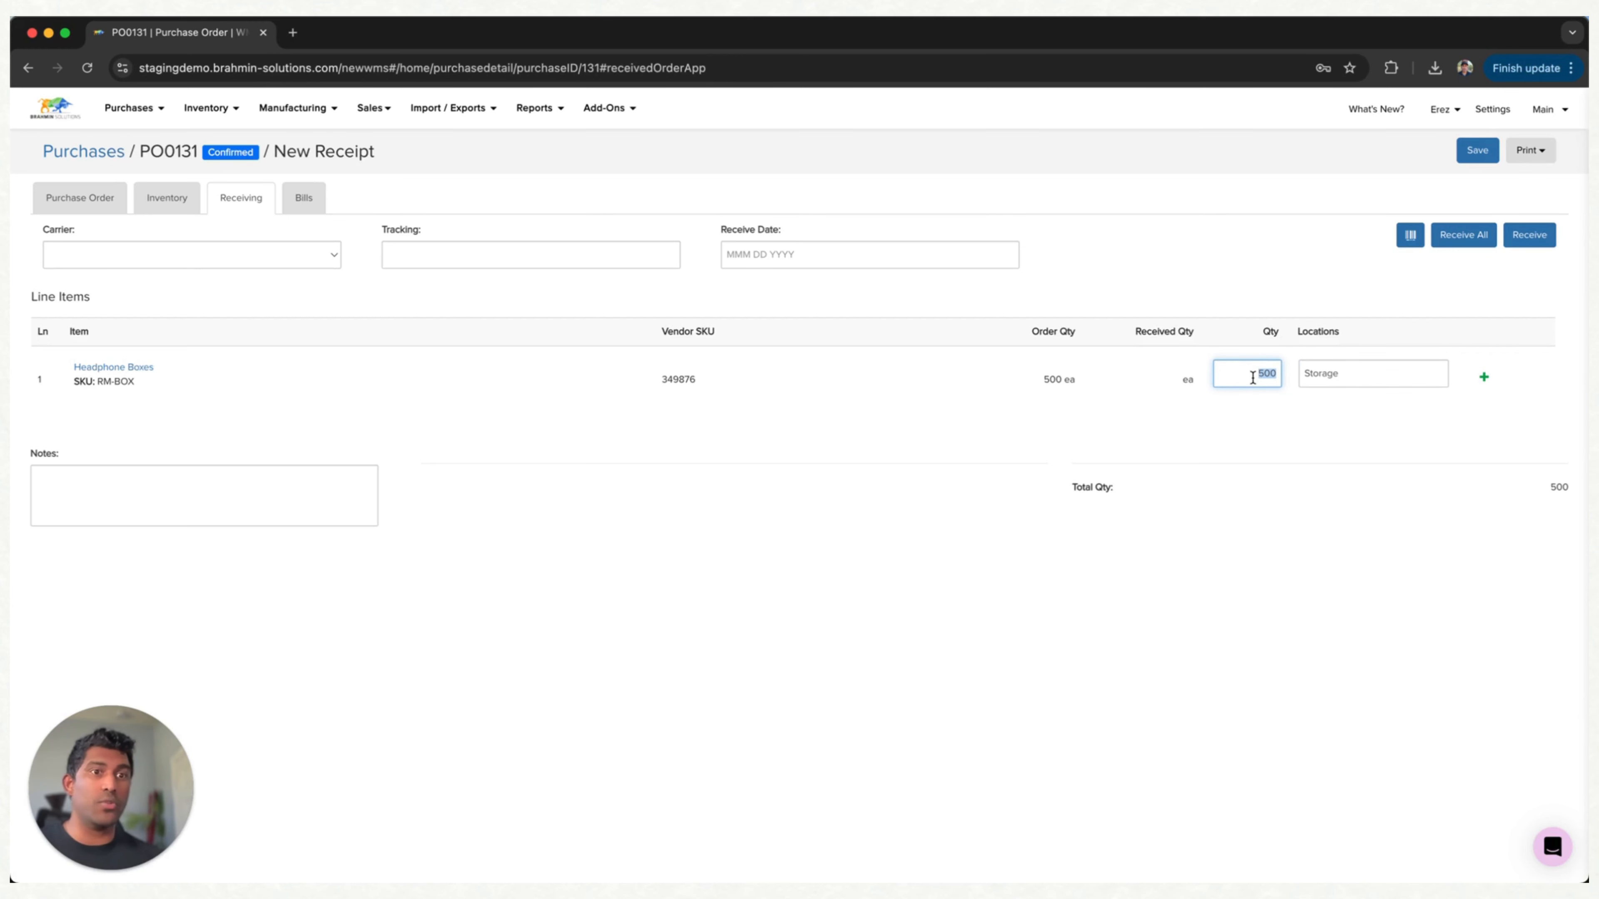
pyautogui.write('200')
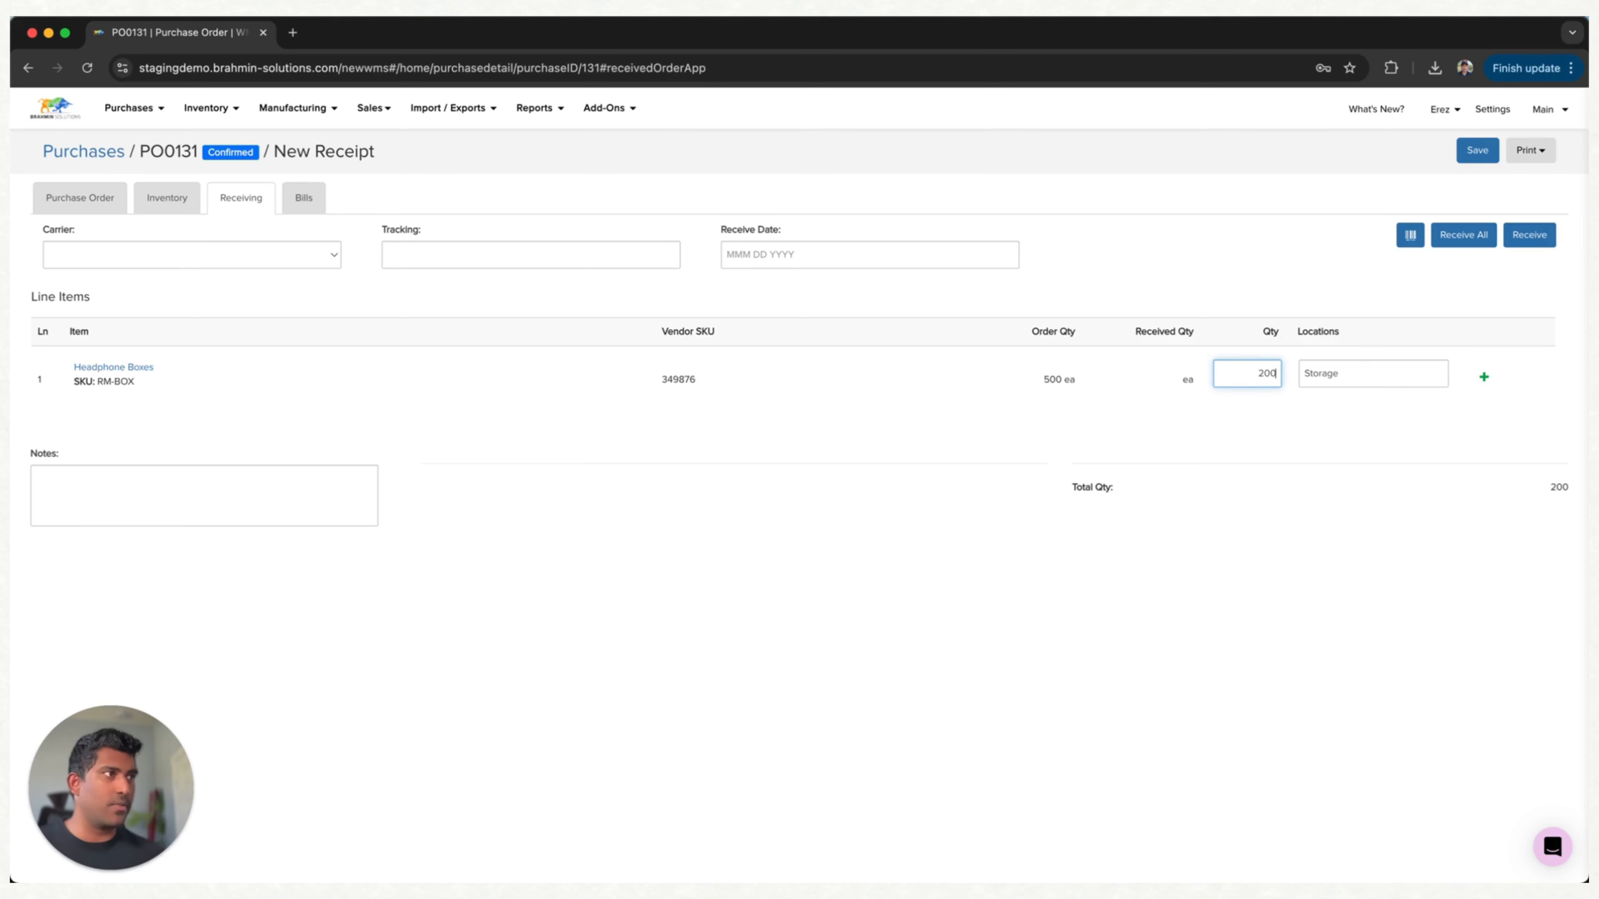
pyautogui.click(1483, 380)
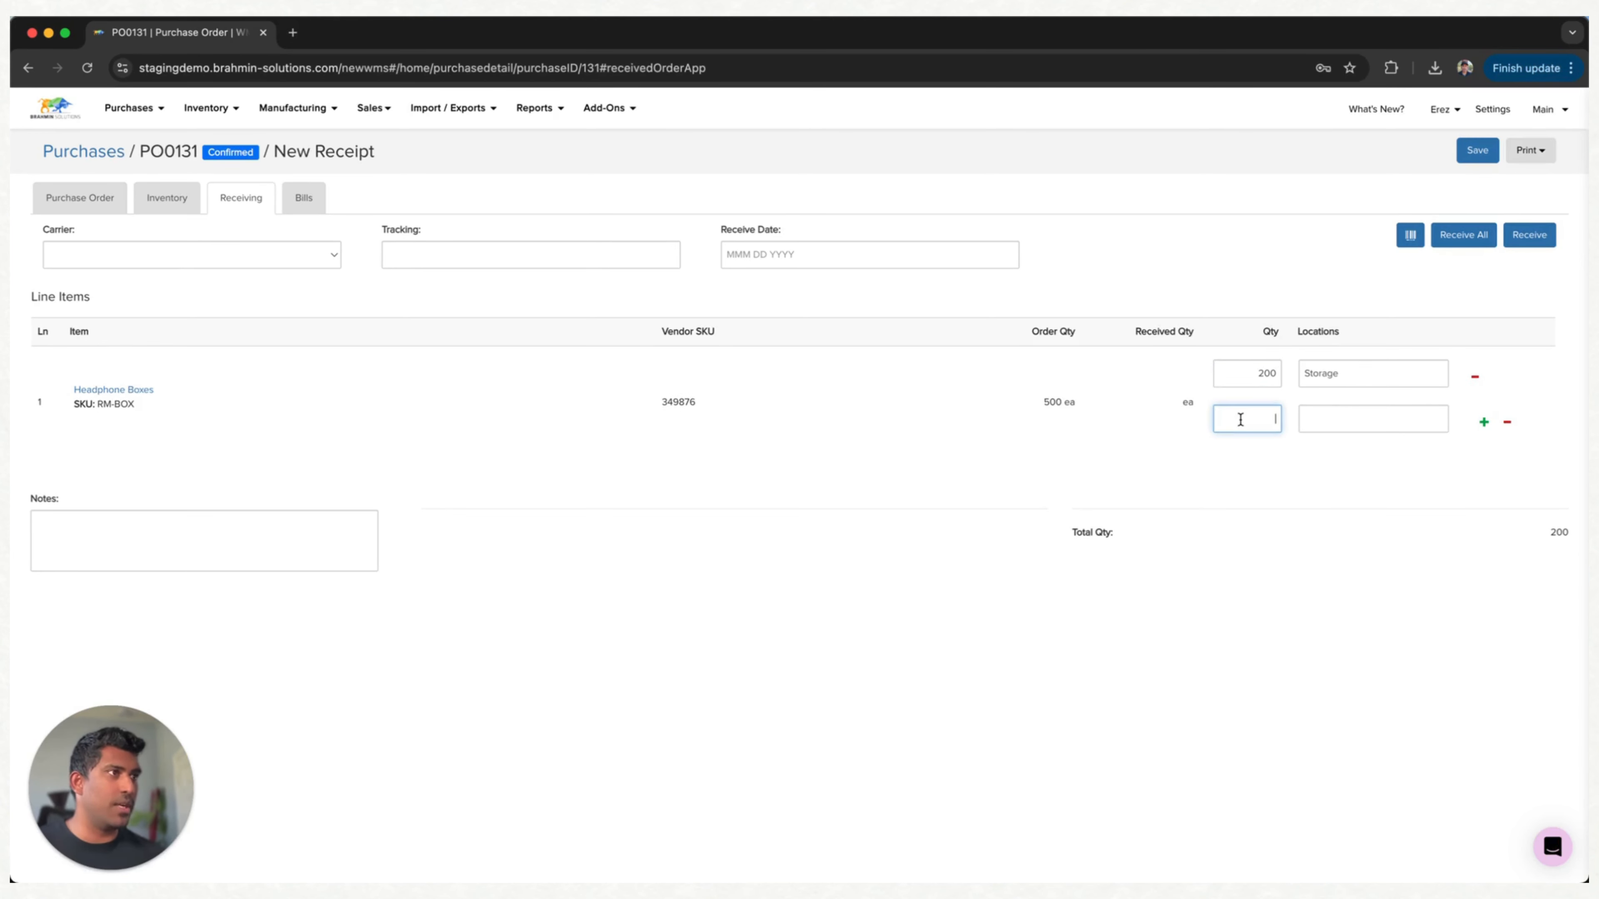
pyautogui.write('300')
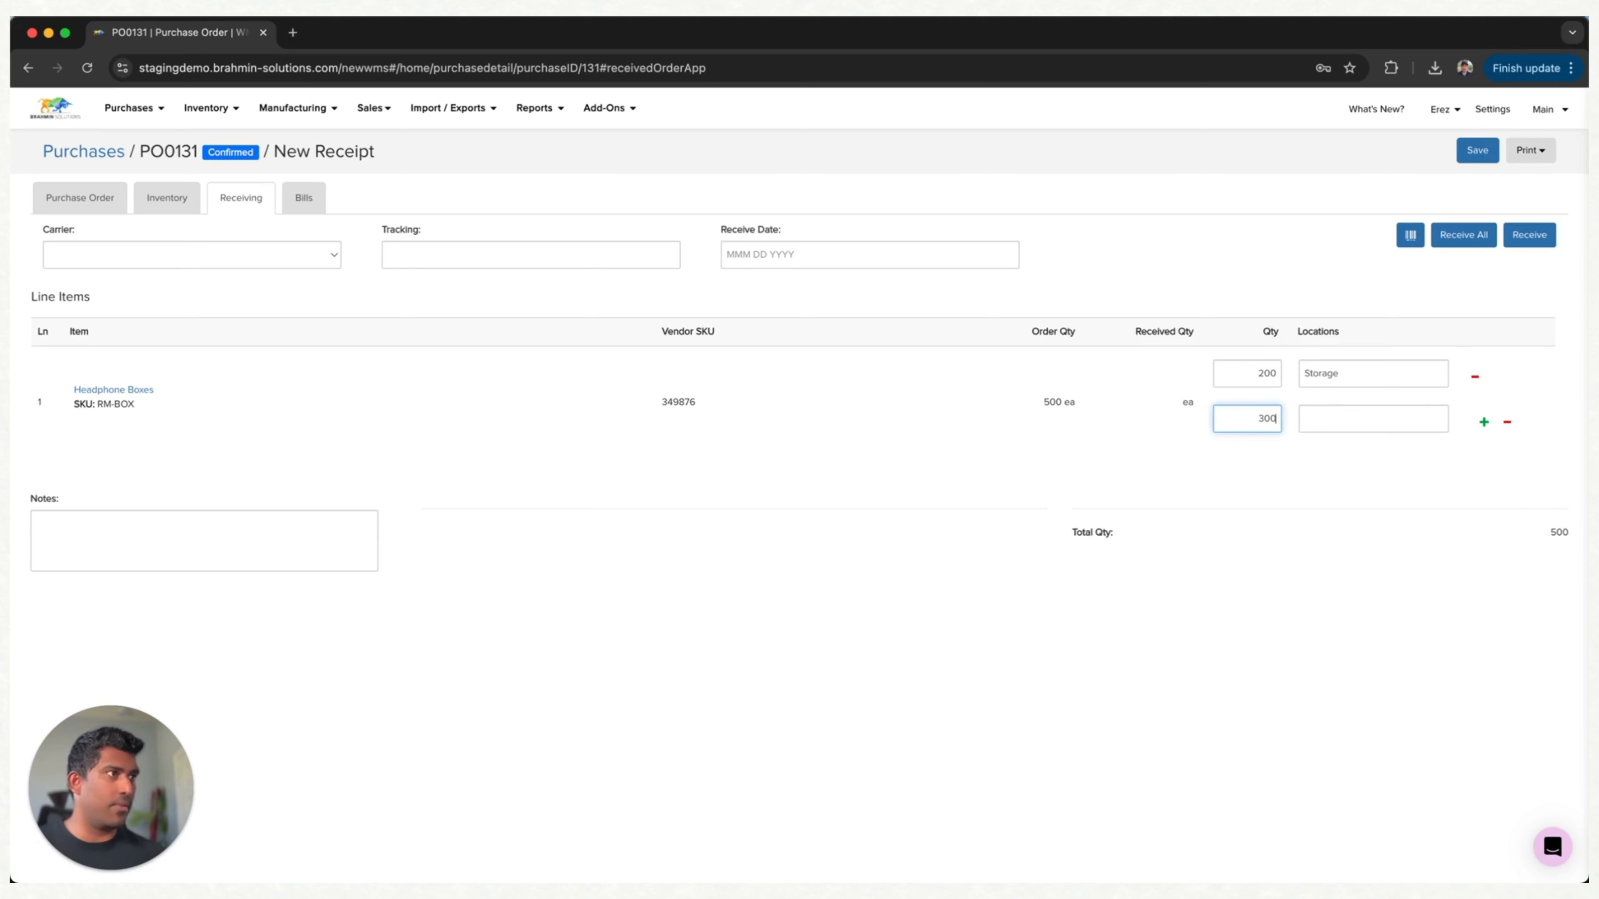
pyautogui.click(1352, 420)
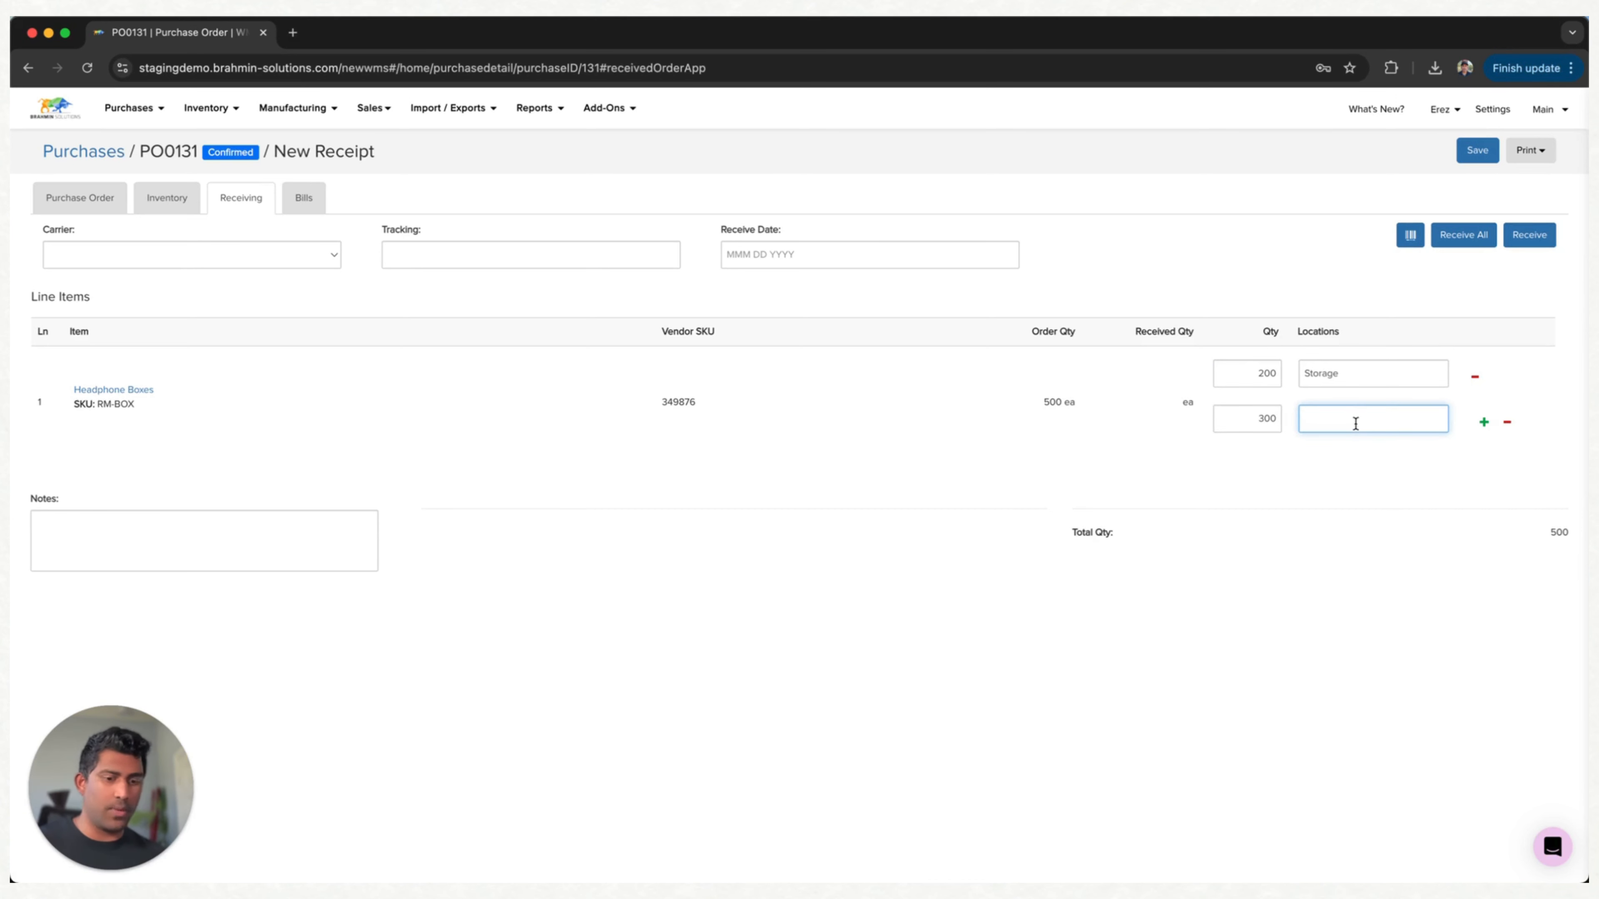
pyautogui.write('re')
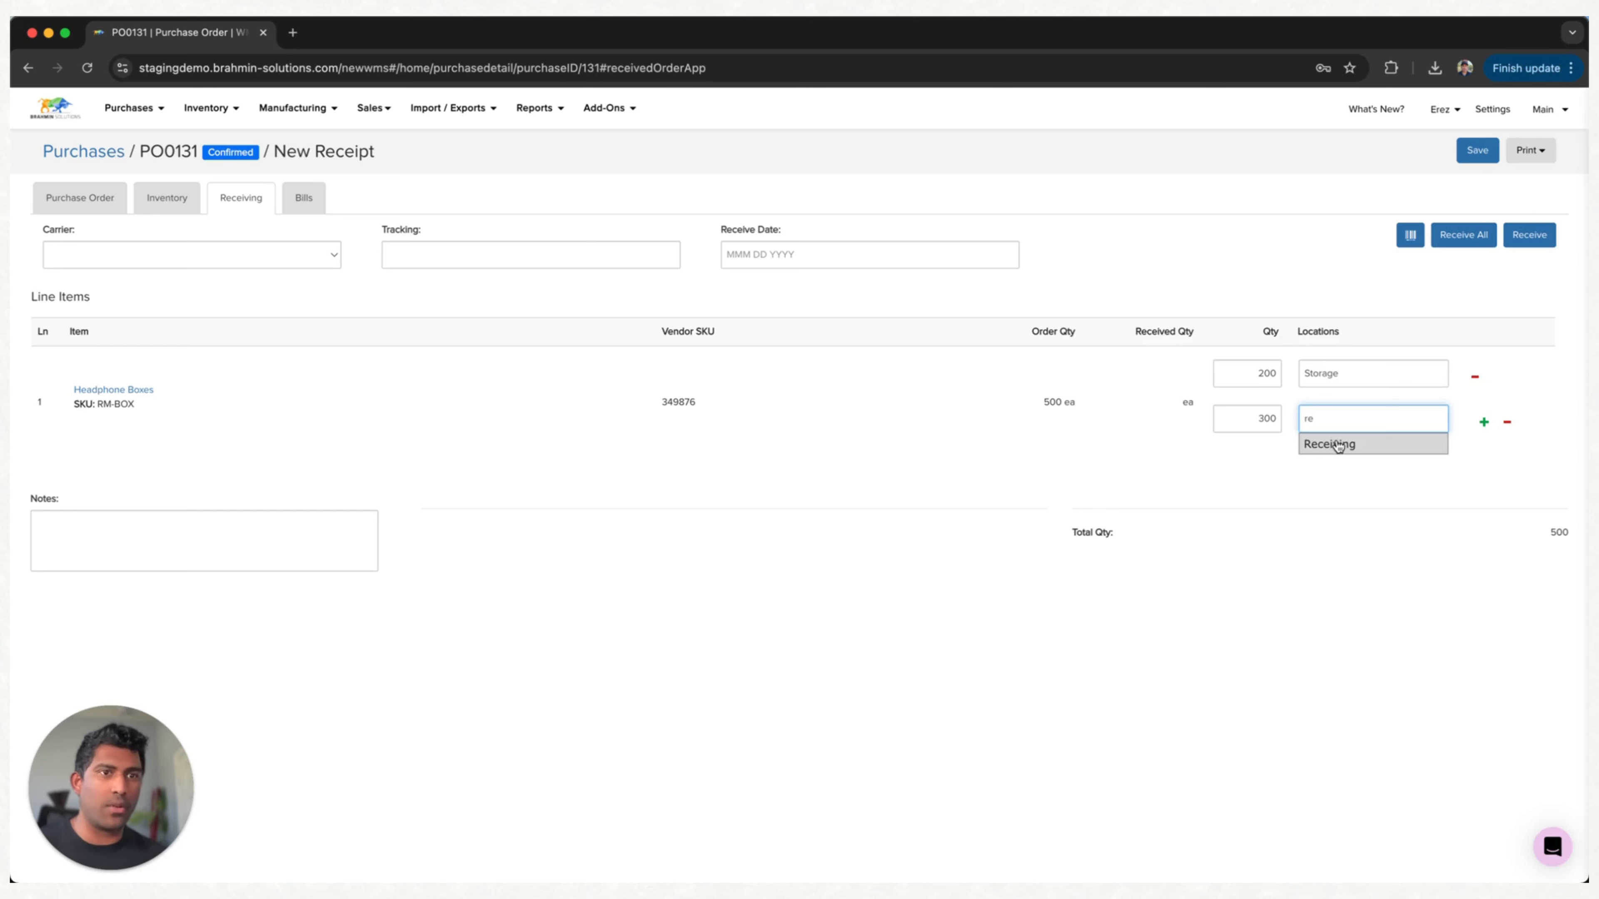
pyautogui.click(1337, 444)
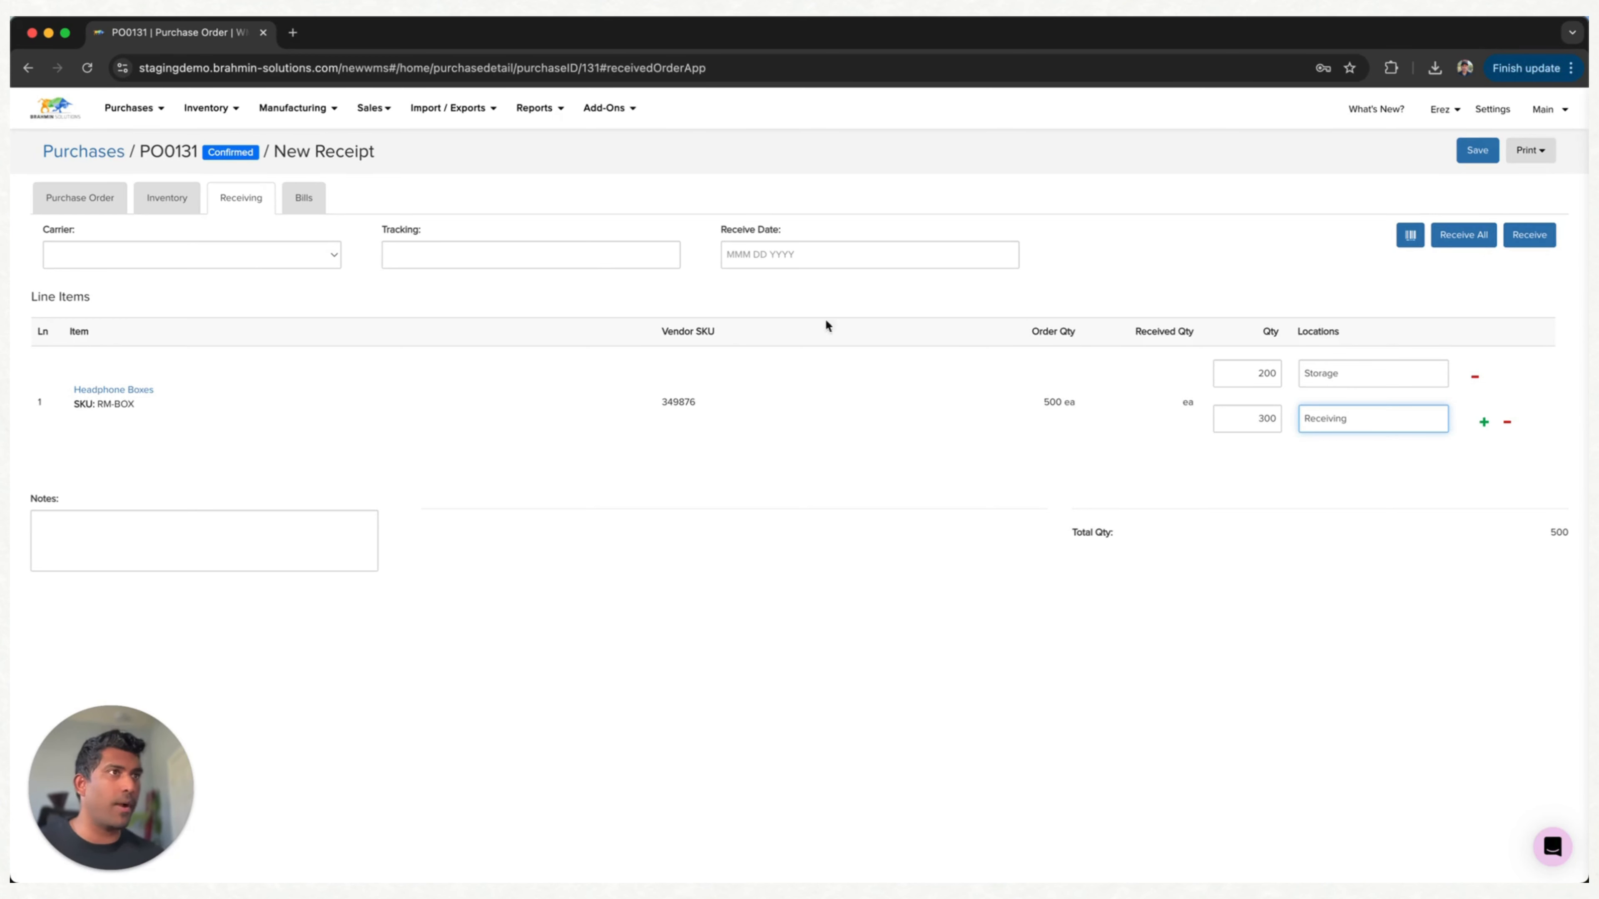
pyautogui.click(1543, 236)
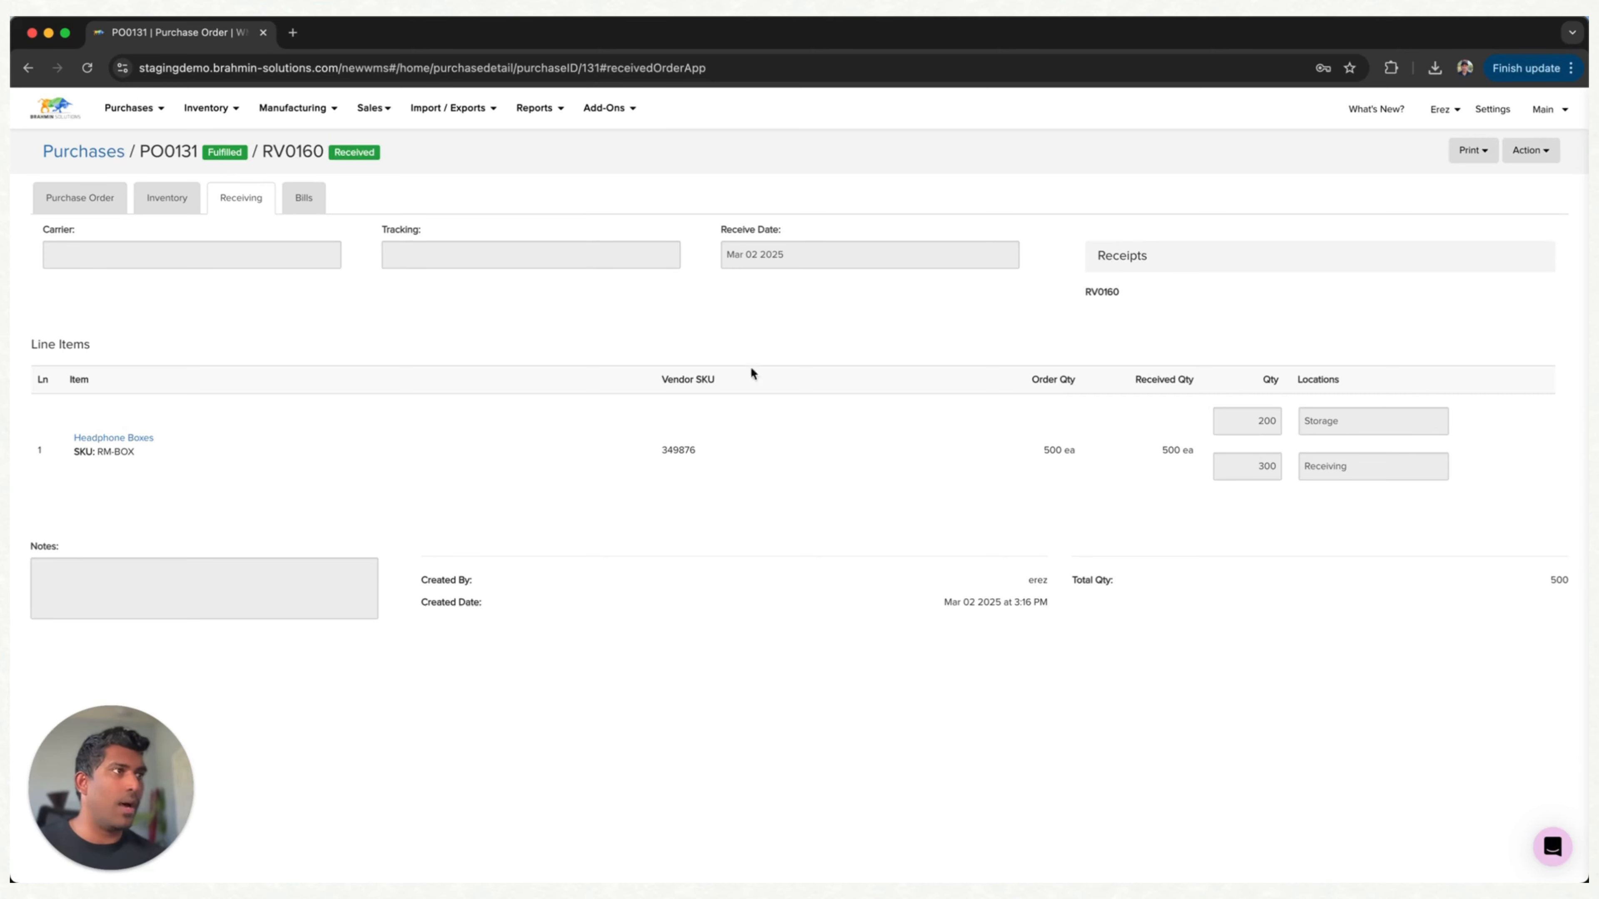
# Open the confirmed Acme Cocoa Supplier order expected Mar 17 2025, review its line items, and open a new receipt.
pyautogui.click(100, 154)
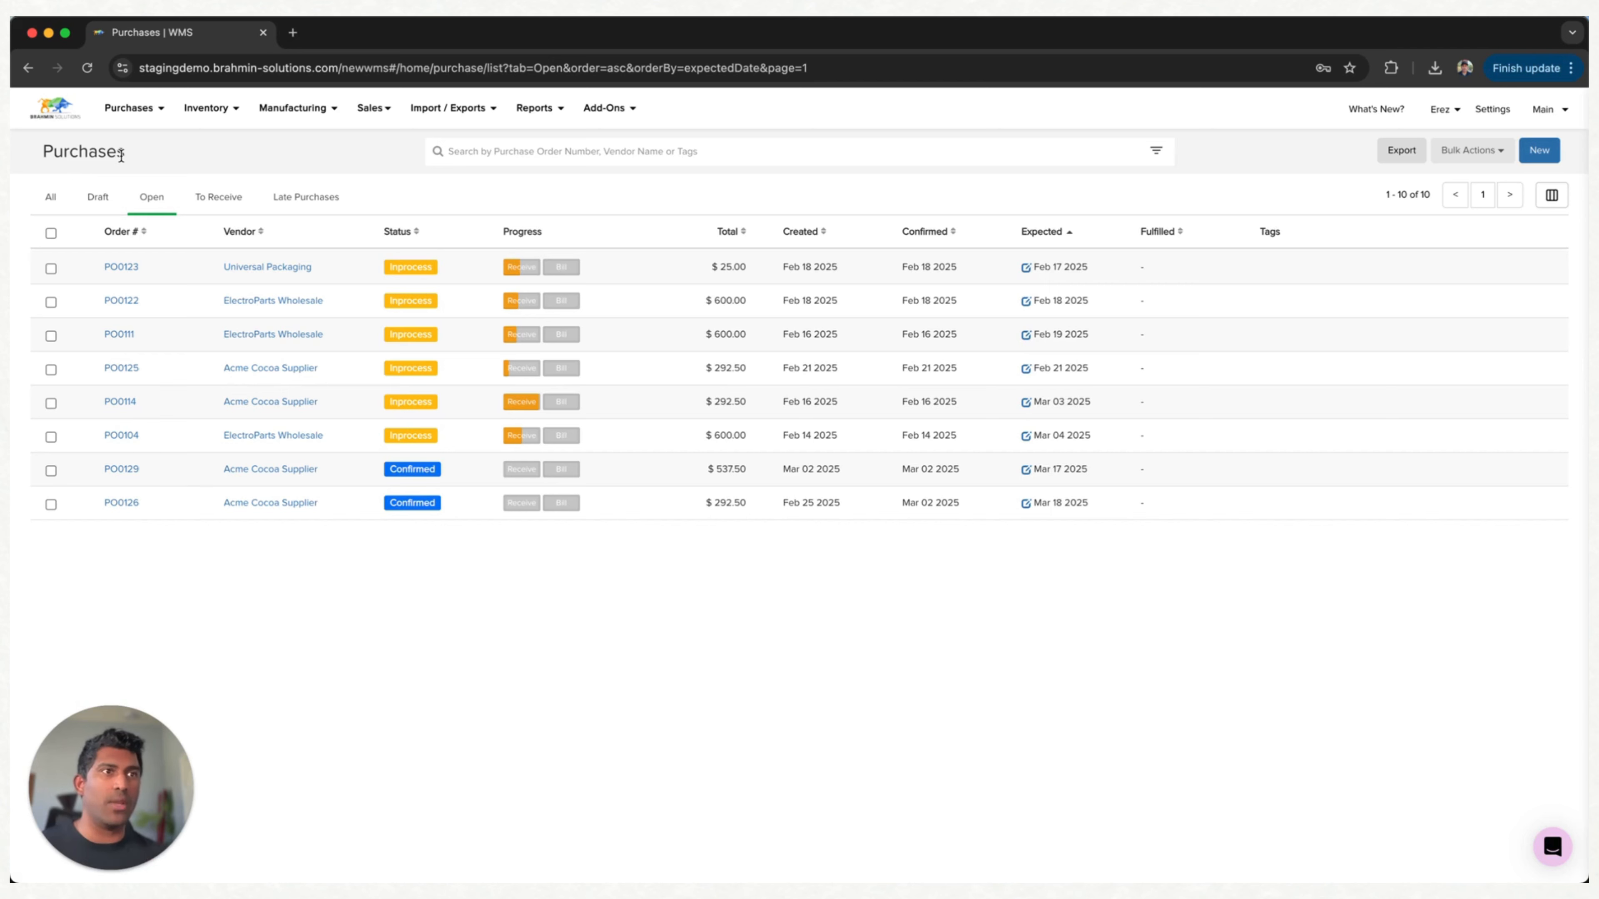
pyautogui.click(122, 471)
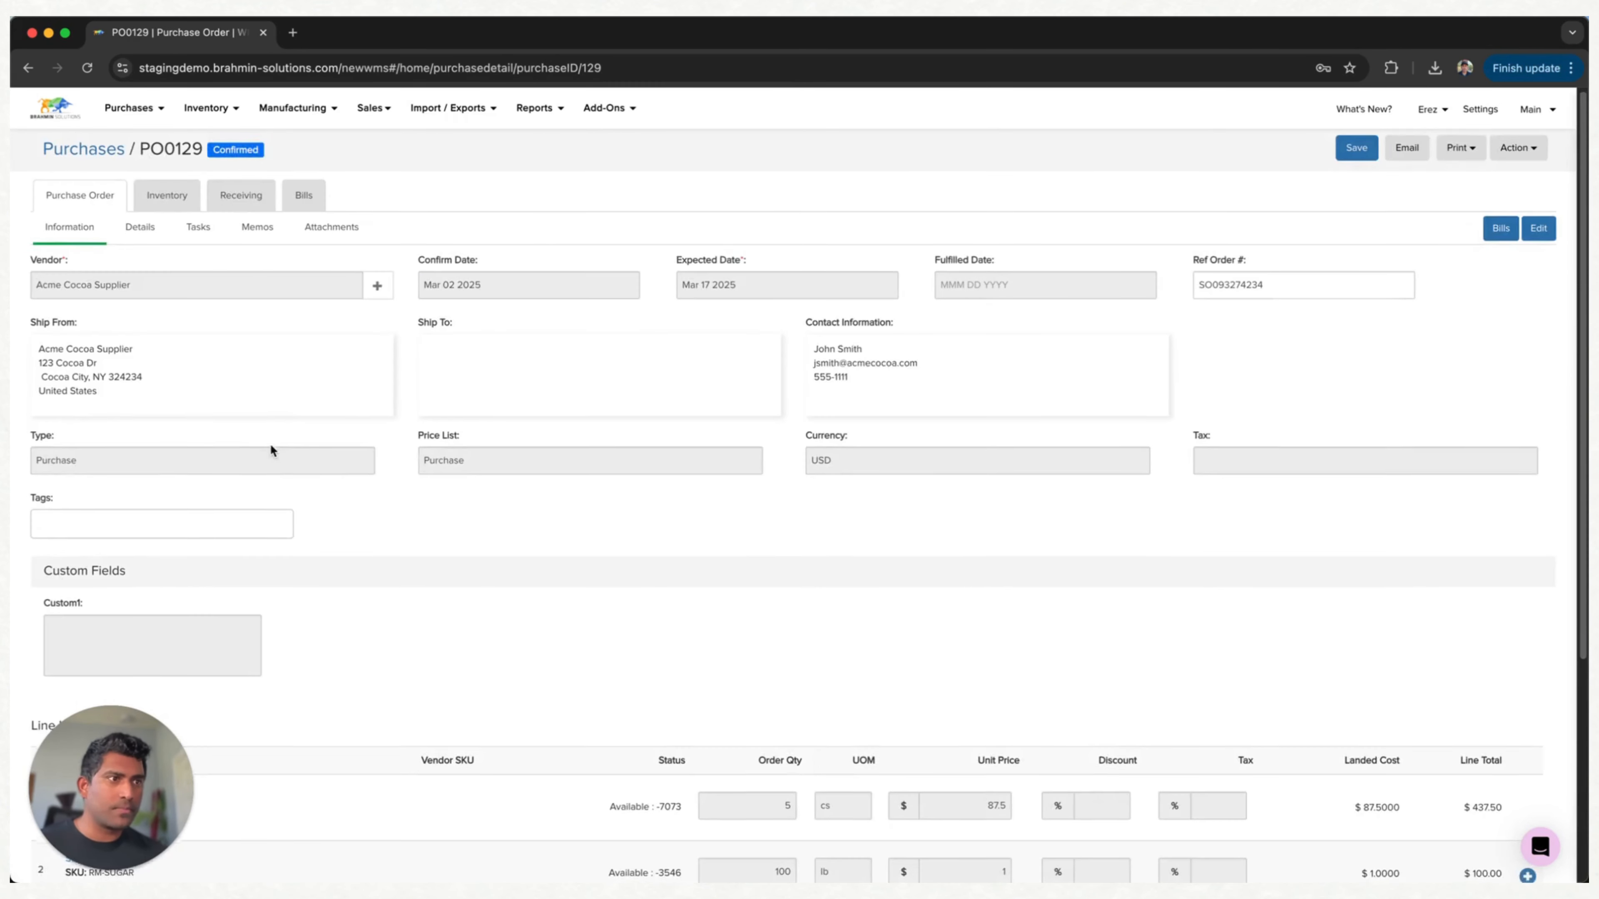
pyautogui.scroll(-5, 270, 443)
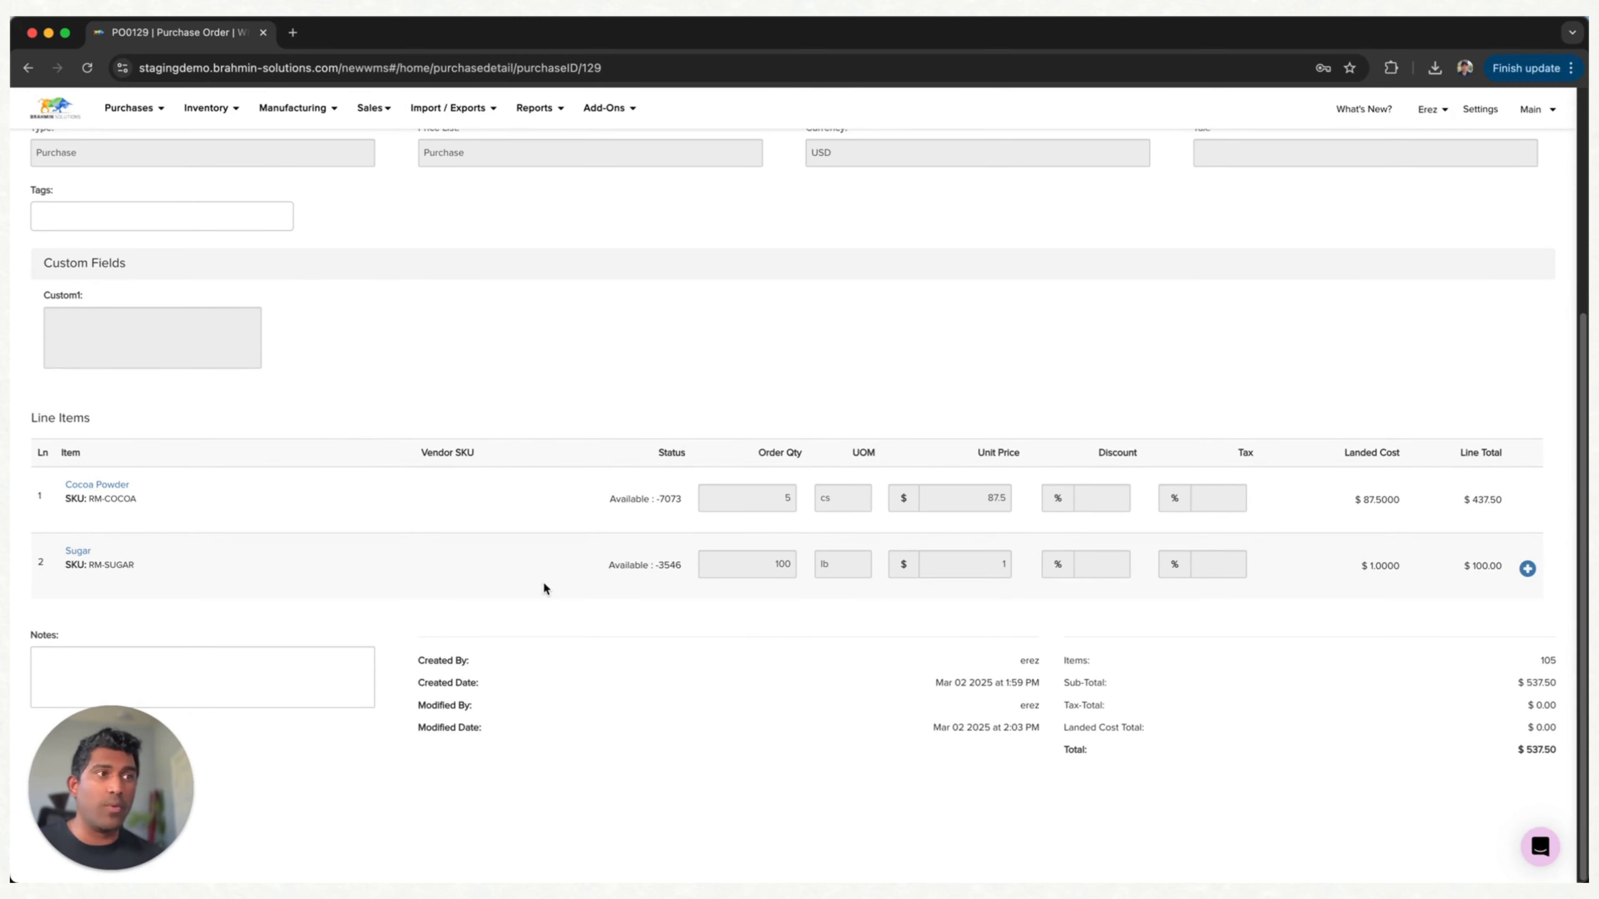
pyautogui.scroll(5, 522, 421)
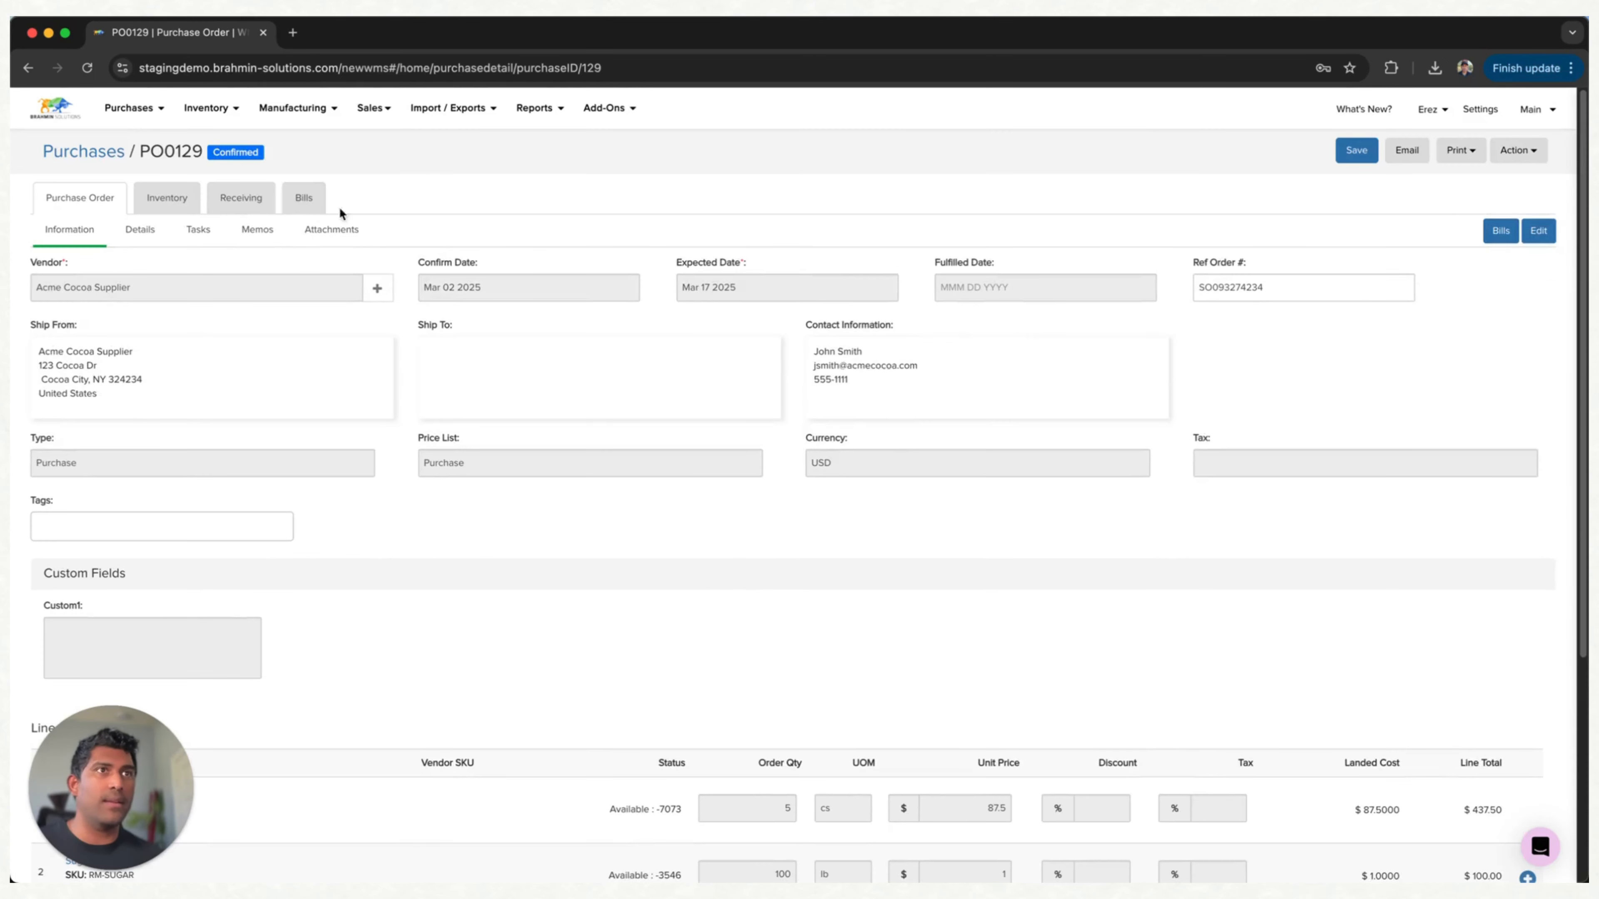
pyautogui.click(212, 195)
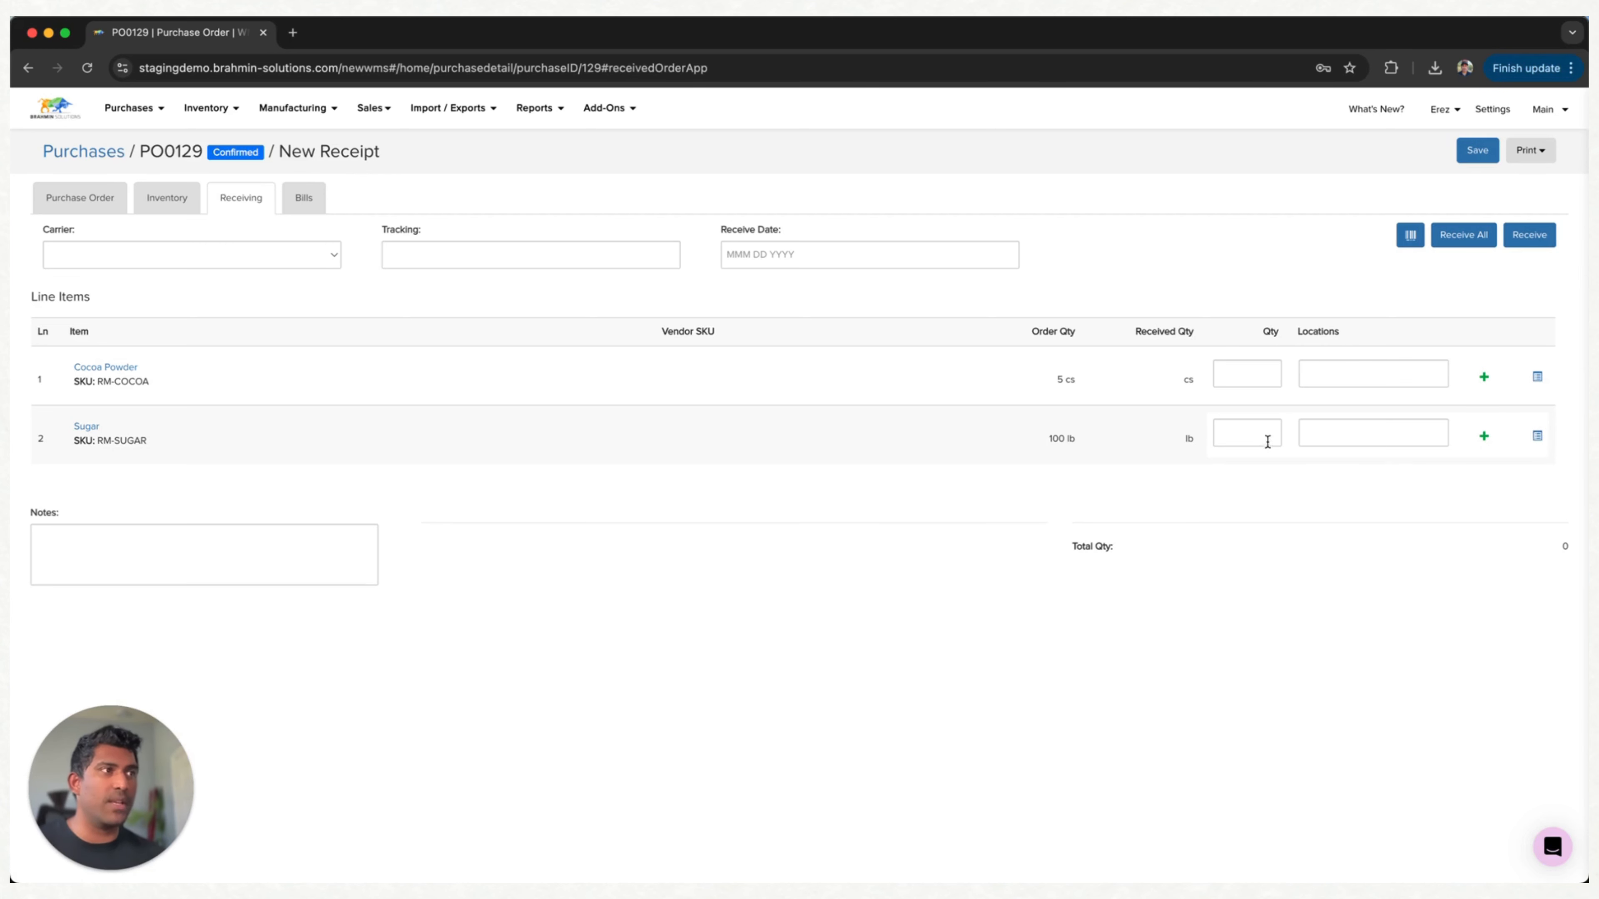
# Set the Sugar line's receipt quantity to 50 lb and its location to Storage.
pyautogui.click(1247, 435)
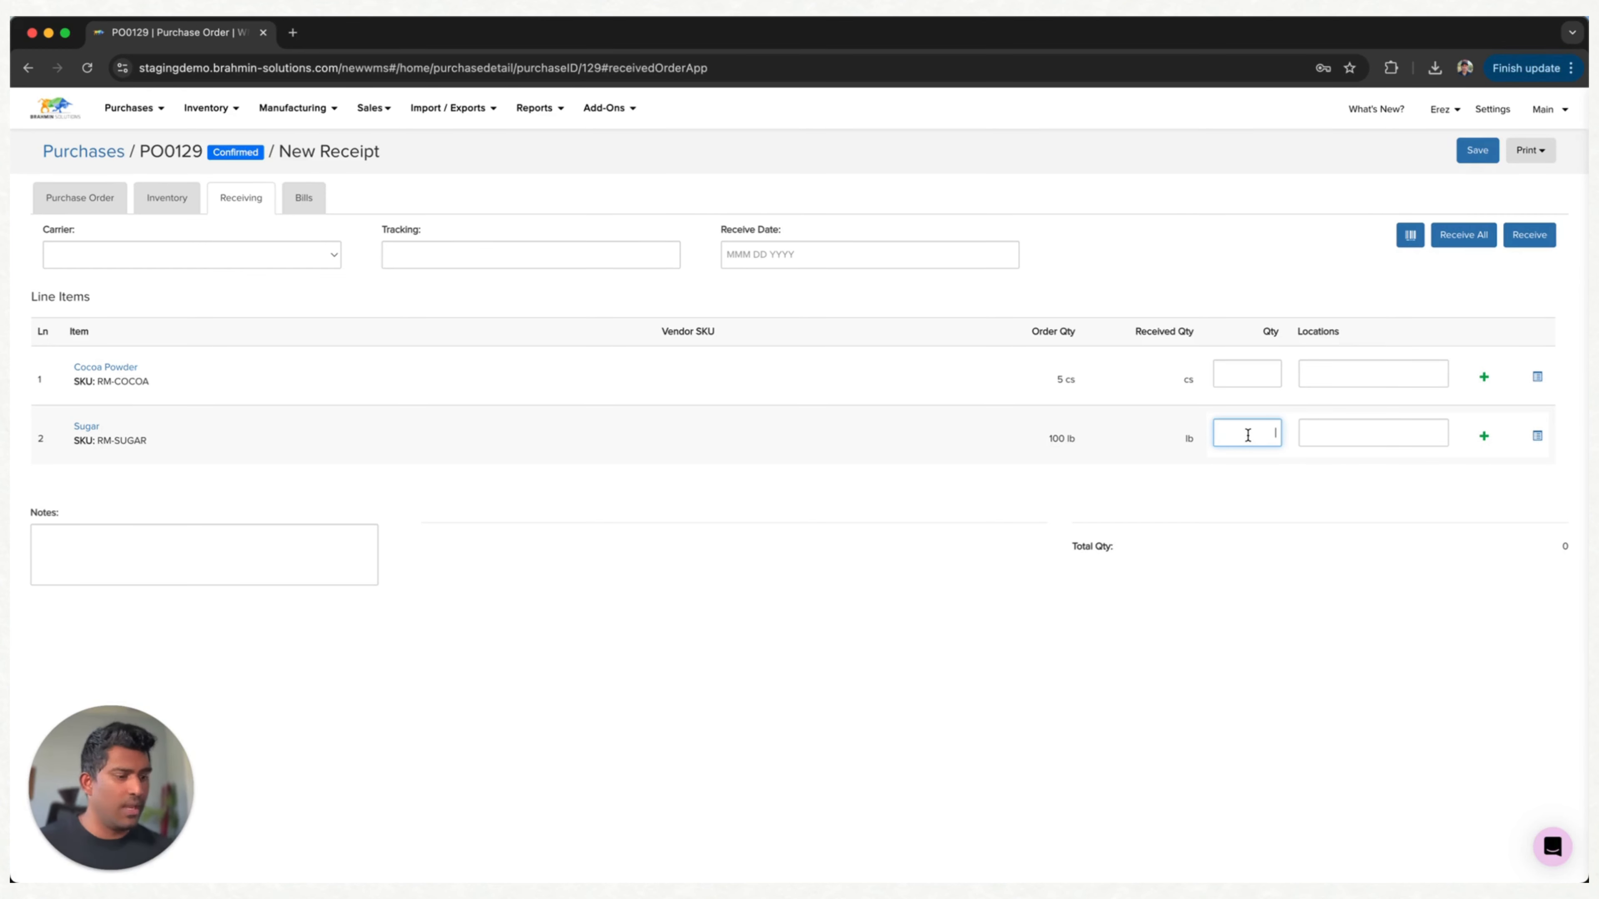
pyautogui.write('50')
pyautogui.click(1304, 432)
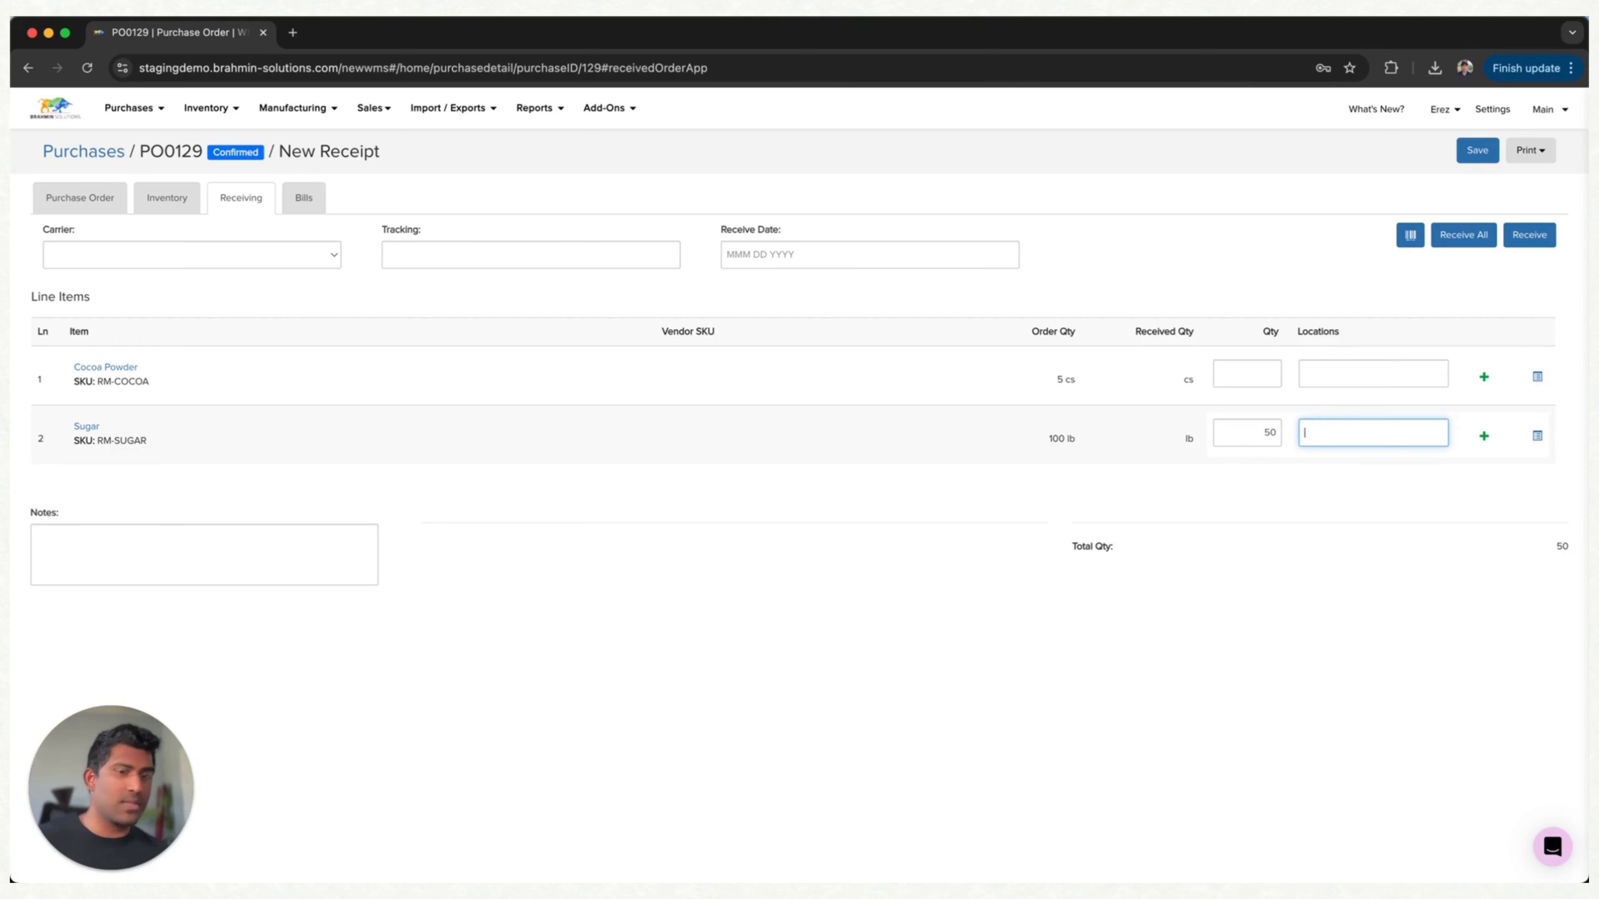
pyautogui.write('st')
pyautogui.click(1328, 457)
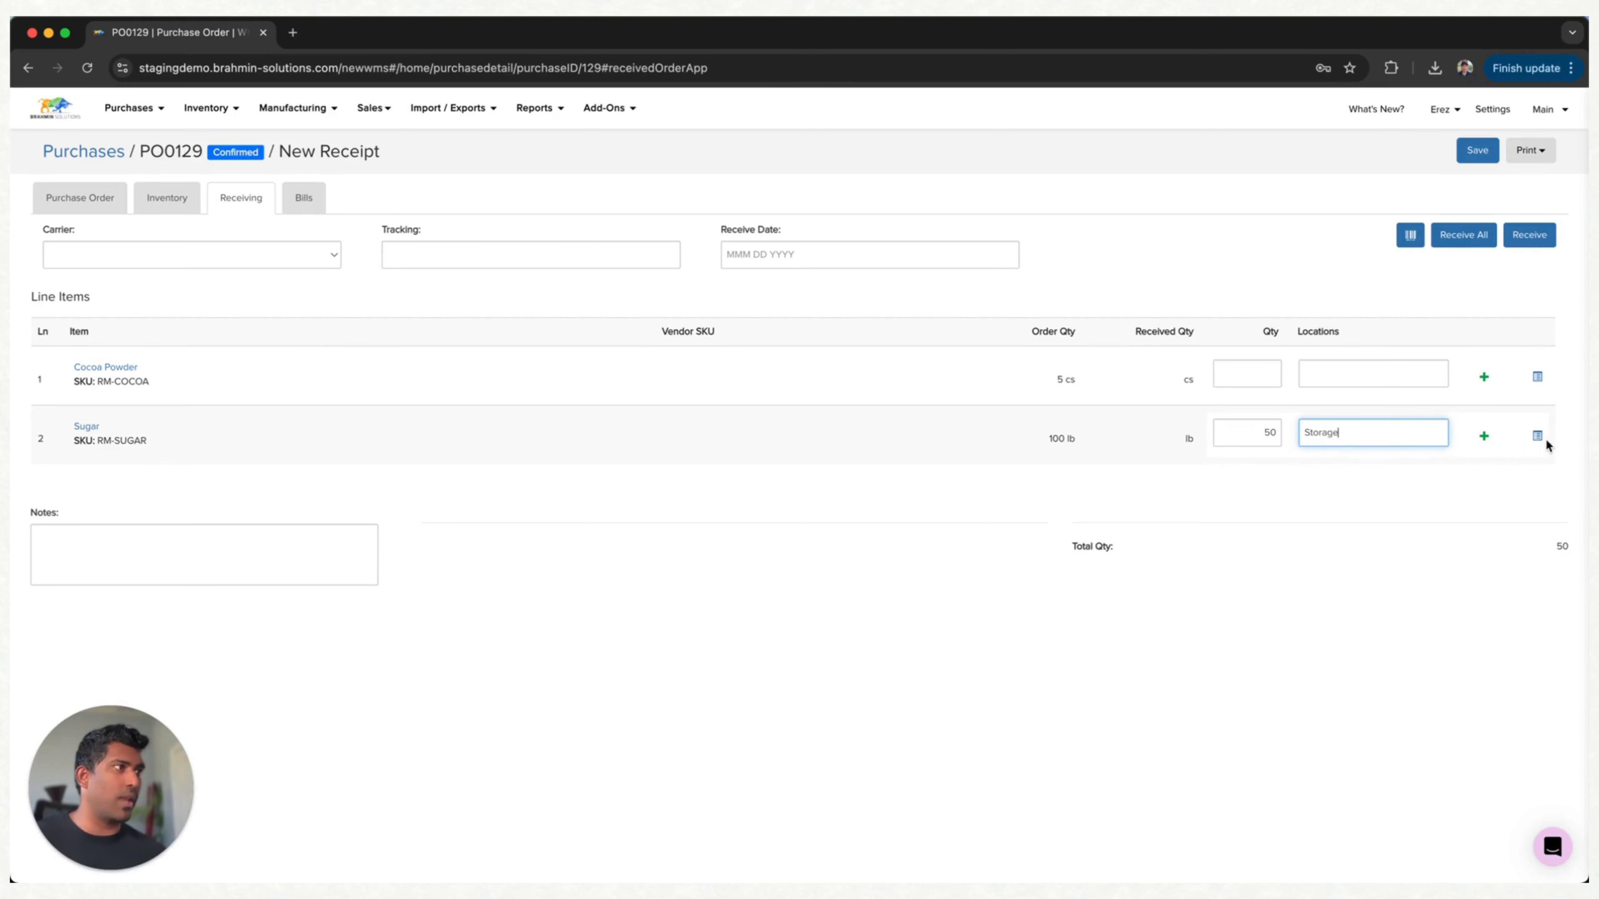
# Assign lot 094576 to the Sugar line in its tracking details and receive the partial shipment.
pyautogui.click(1537, 437)
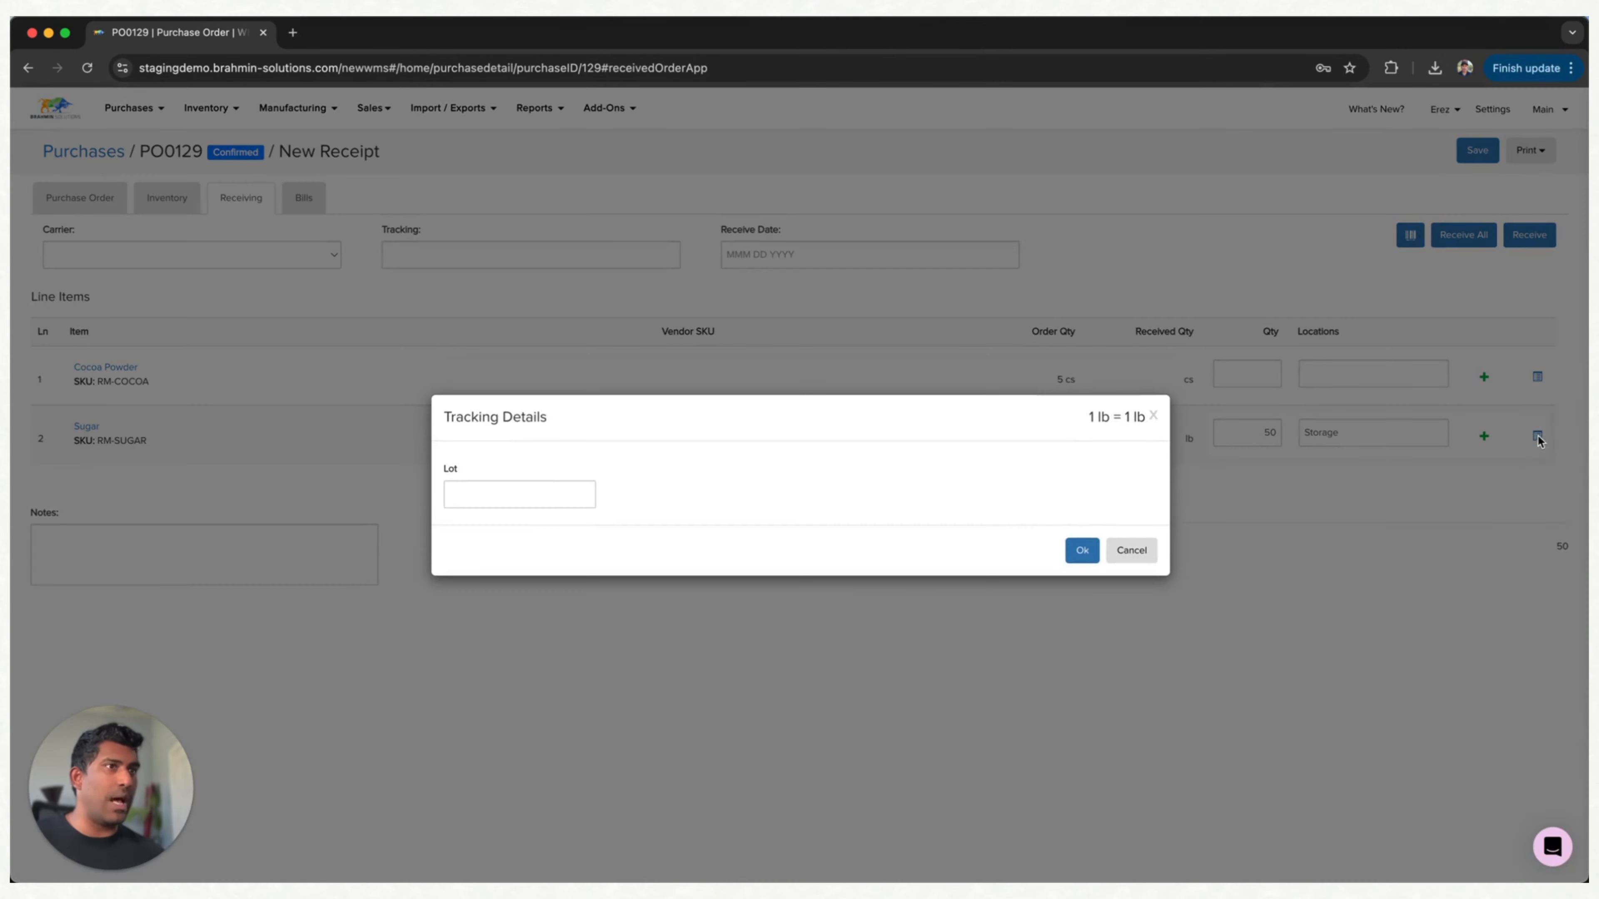
pyautogui.click(529, 493)
pyautogui.write('094576')
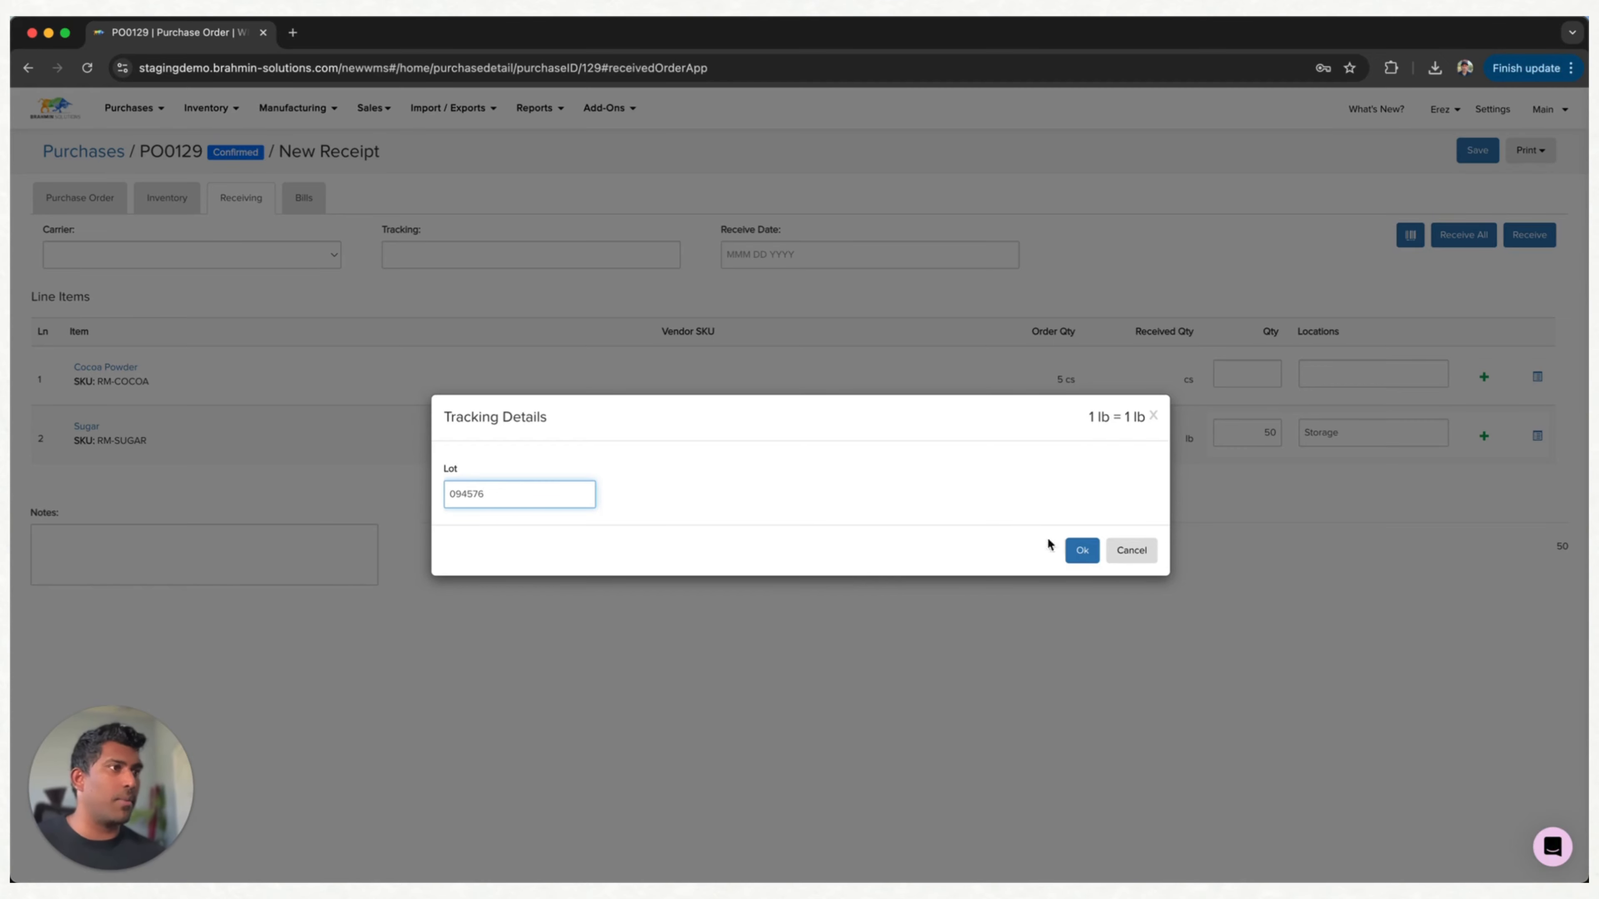
pyautogui.click(1082, 553)
pyautogui.click(1530, 237)
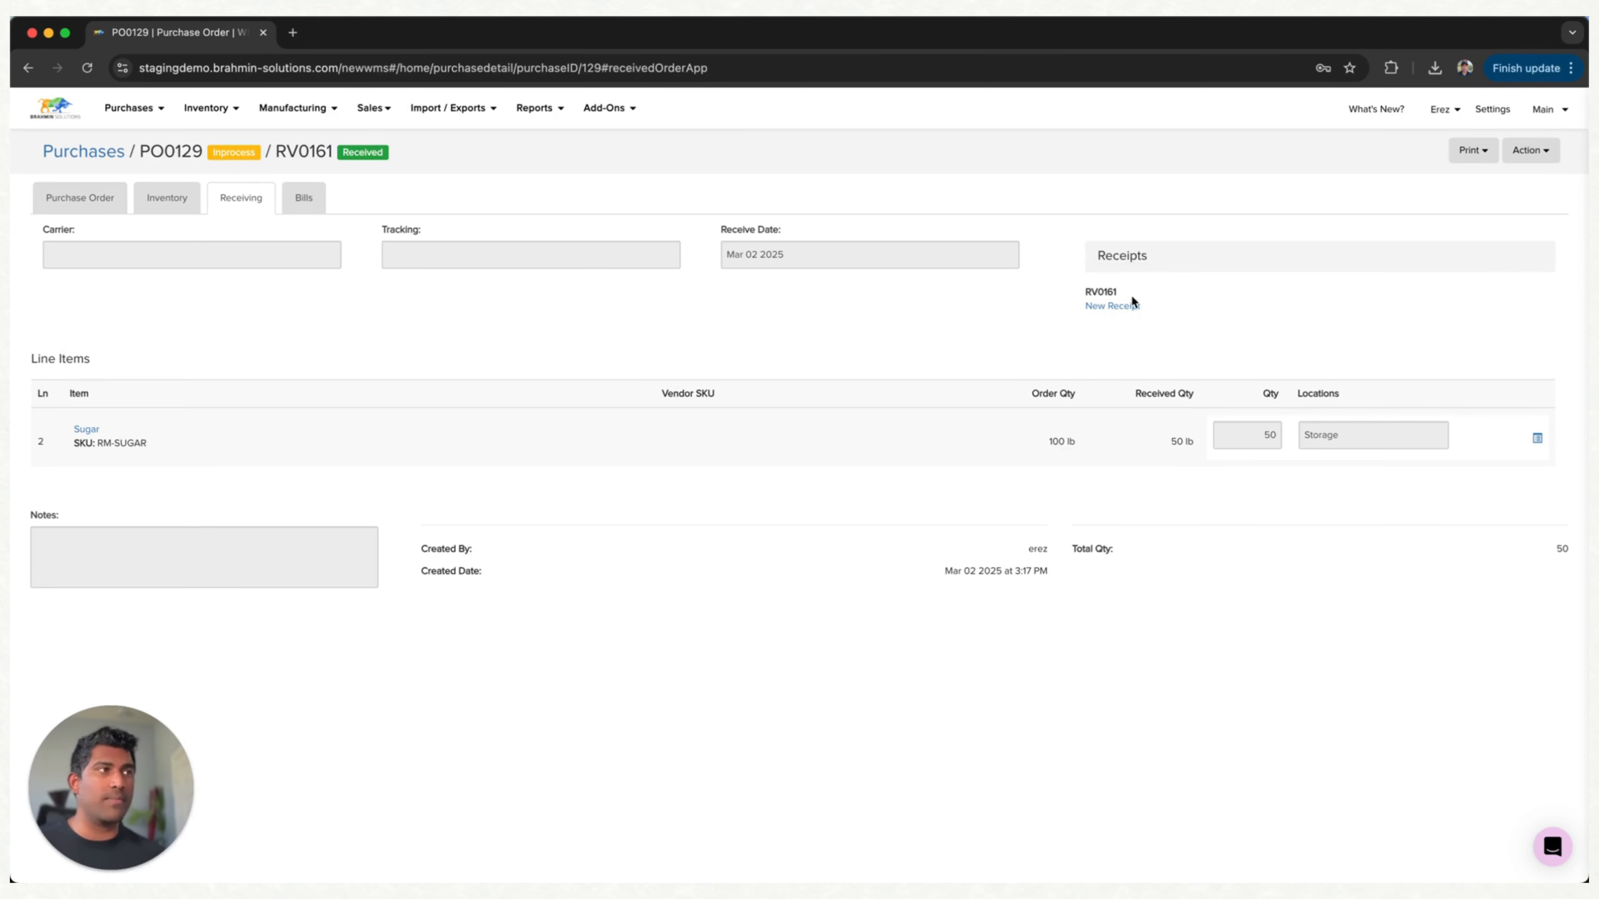
# Check the received progress of the Acme Cocoa Supplier order expected Mar 17 2025 in the purchases list, and start another receipt for it.
pyautogui.click(82, 153)
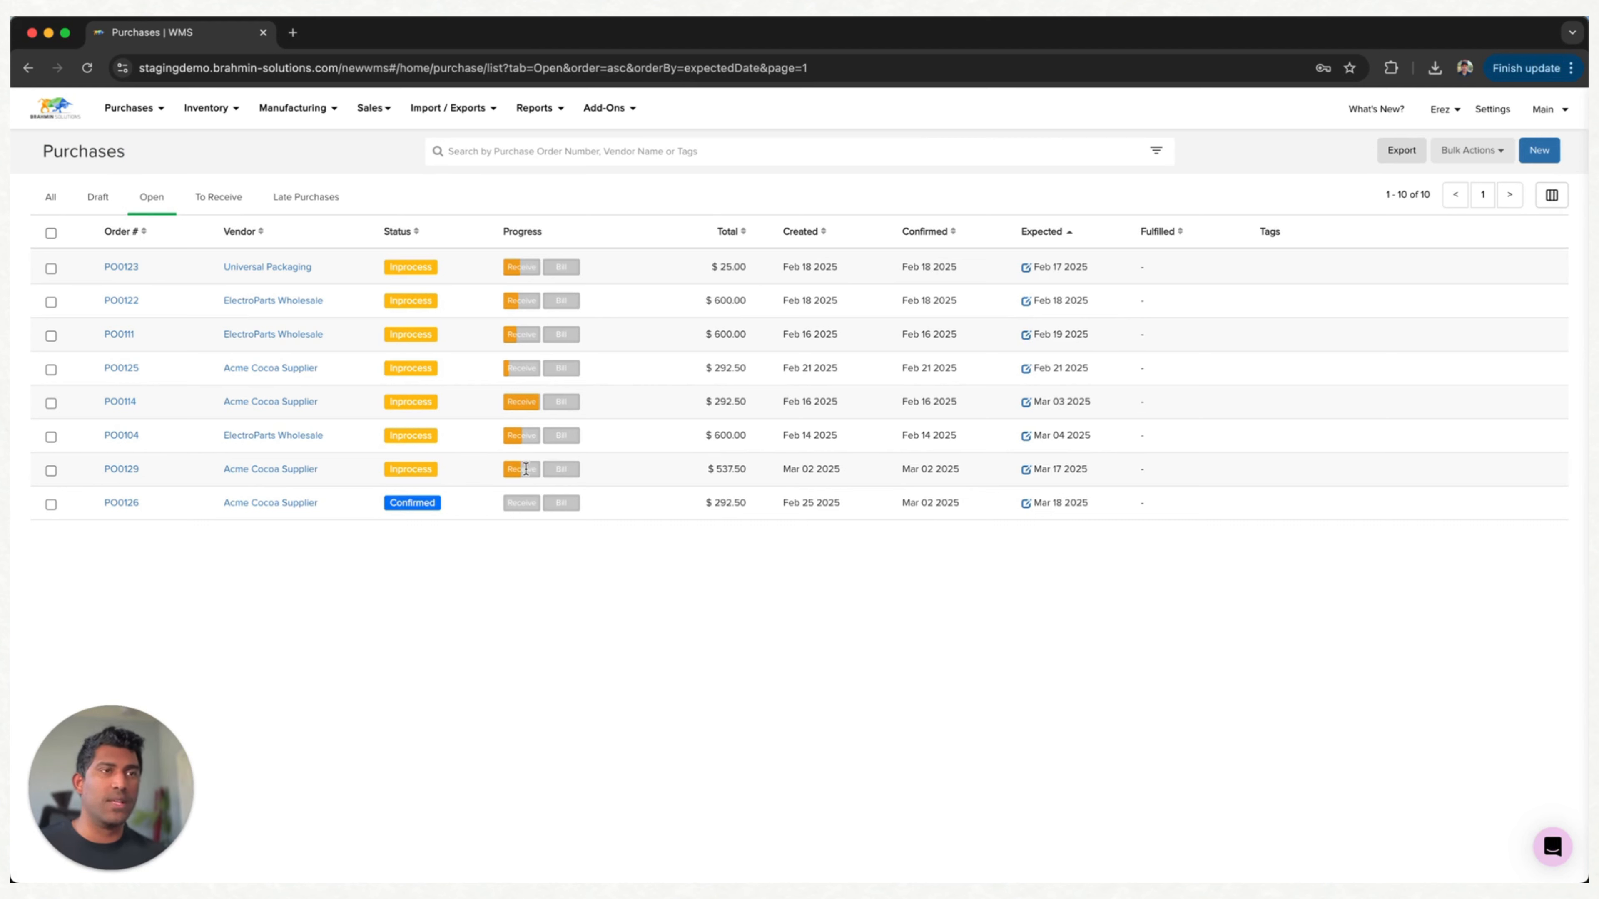
pyautogui.moveTo(525, 470)
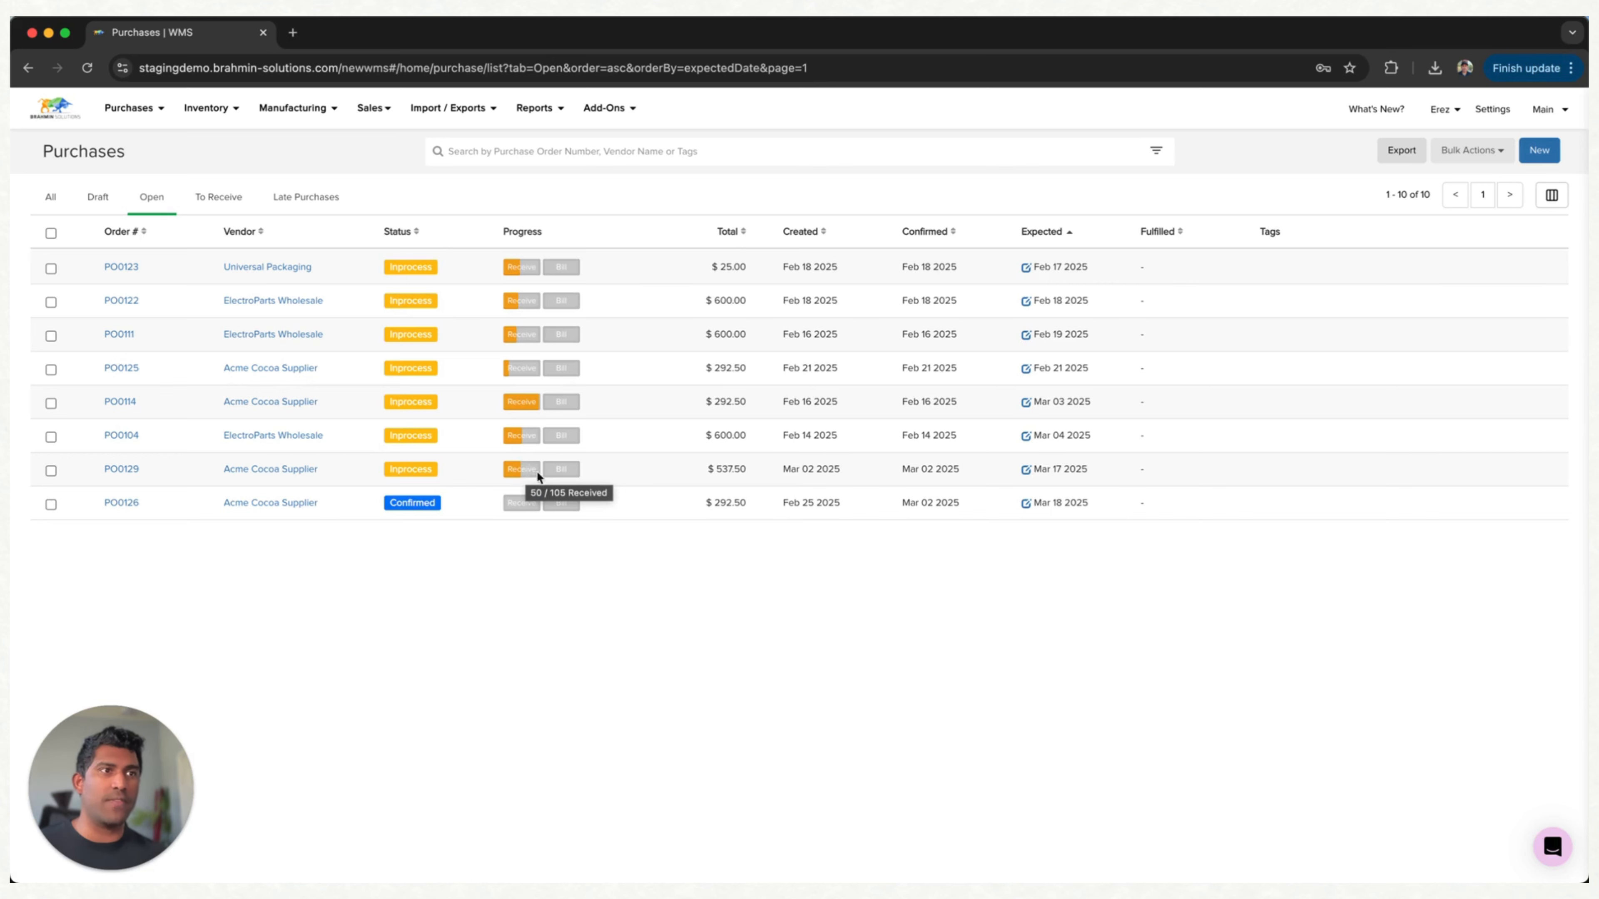
pyautogui.click(129, 477)
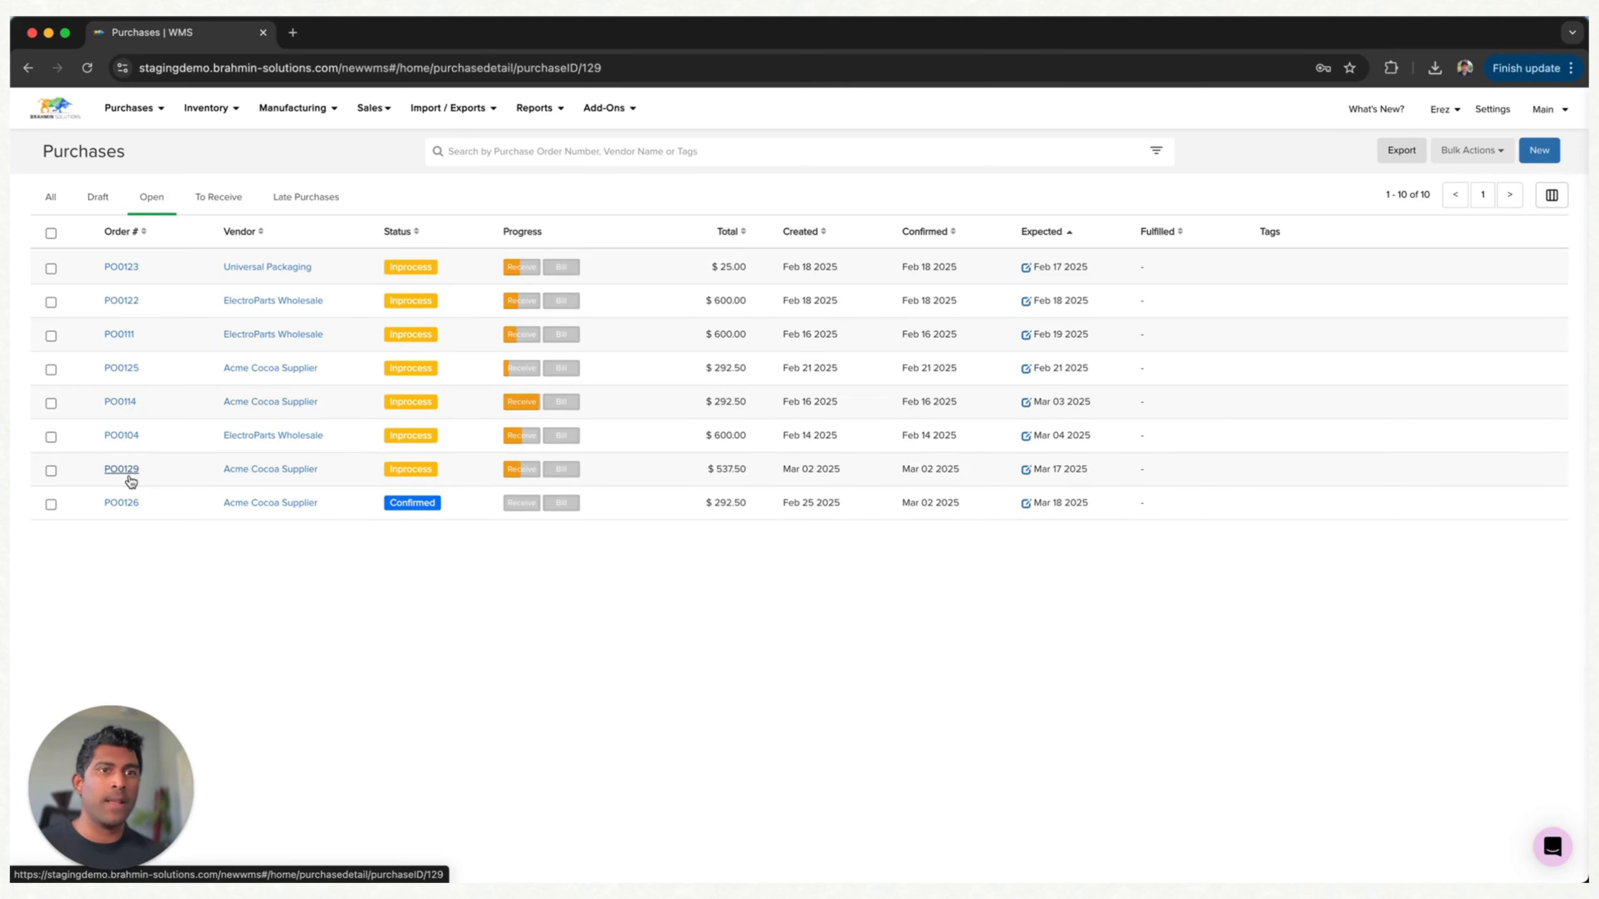
pyautogui.click(237, 197)
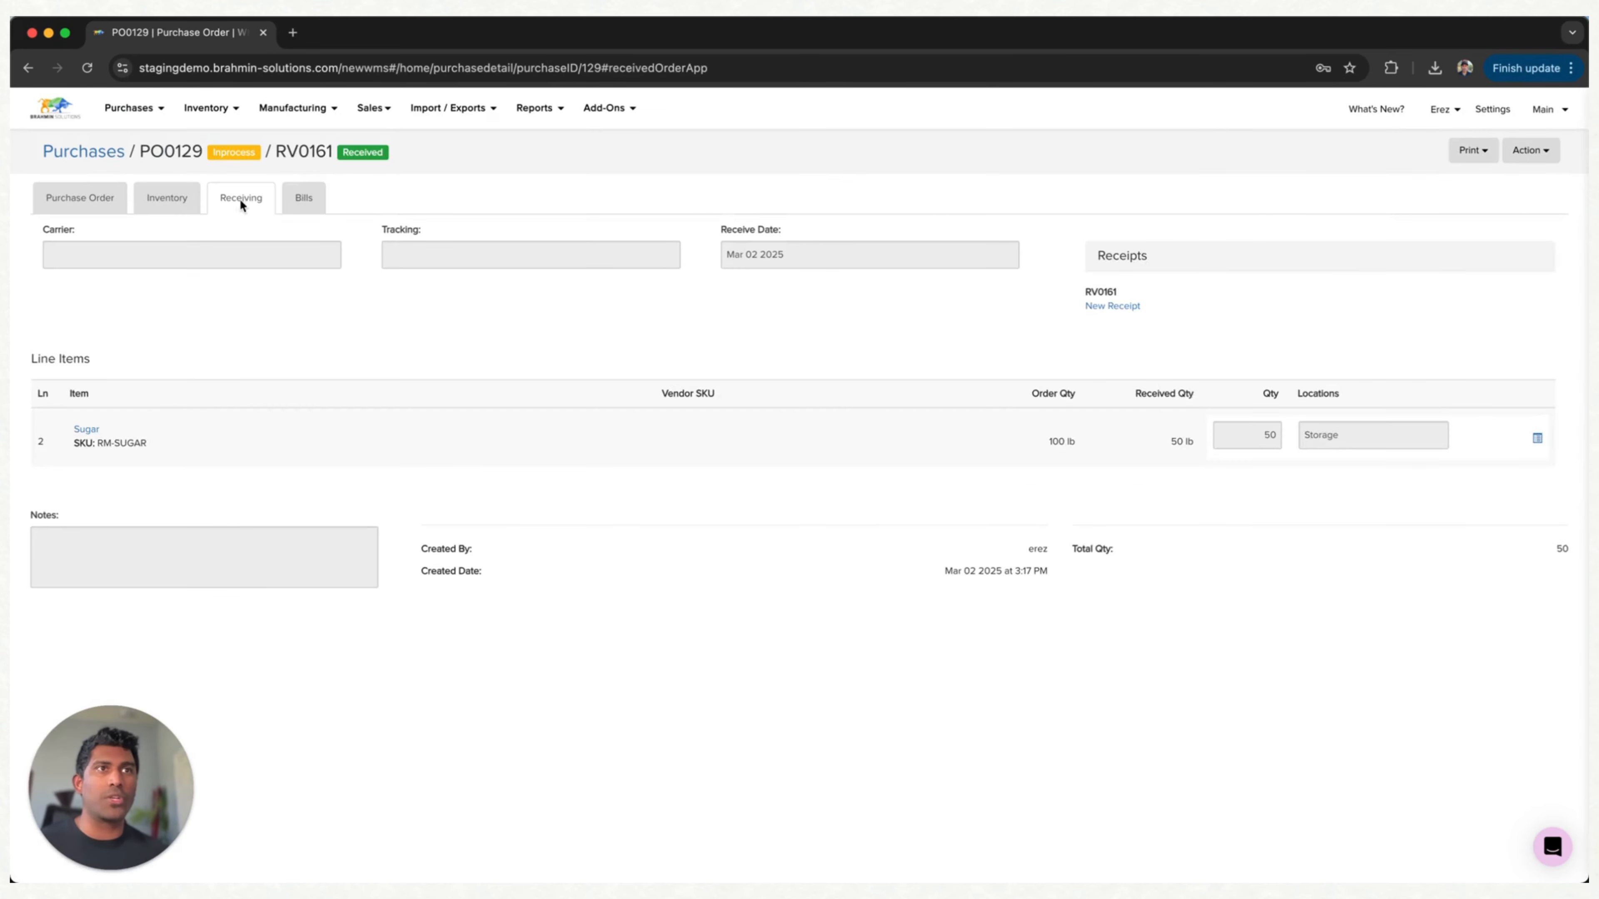
pyautogui.click(1112, 307)
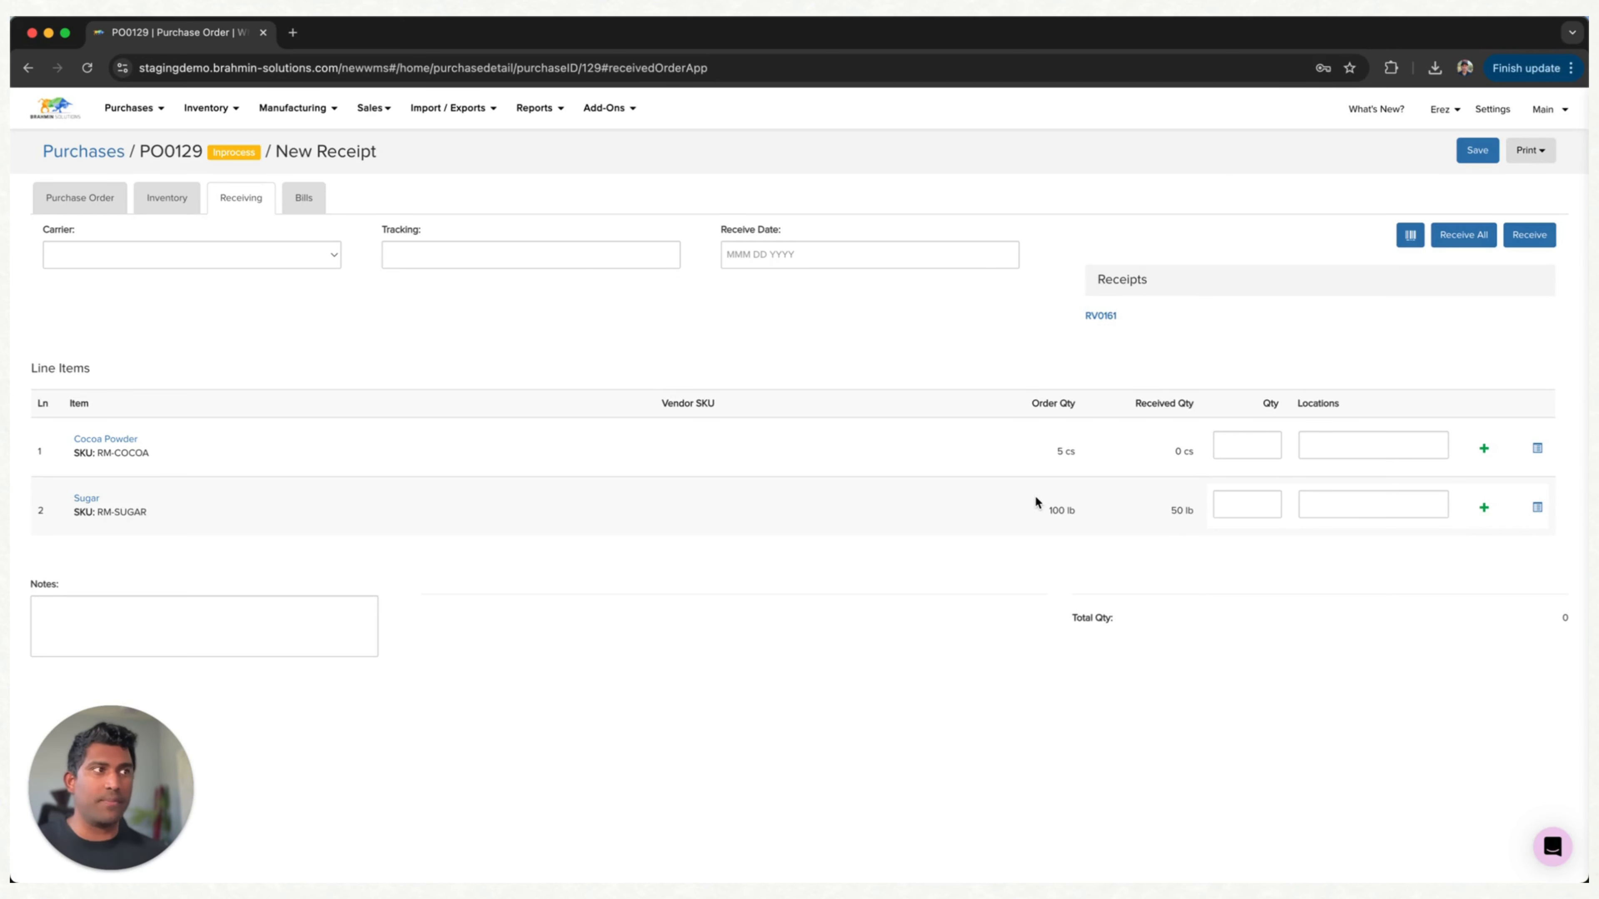
# Split the Sugar line's receipt into two entries of 25 lb each, both with the location Storage.
pyautogui.click(1254, 502)
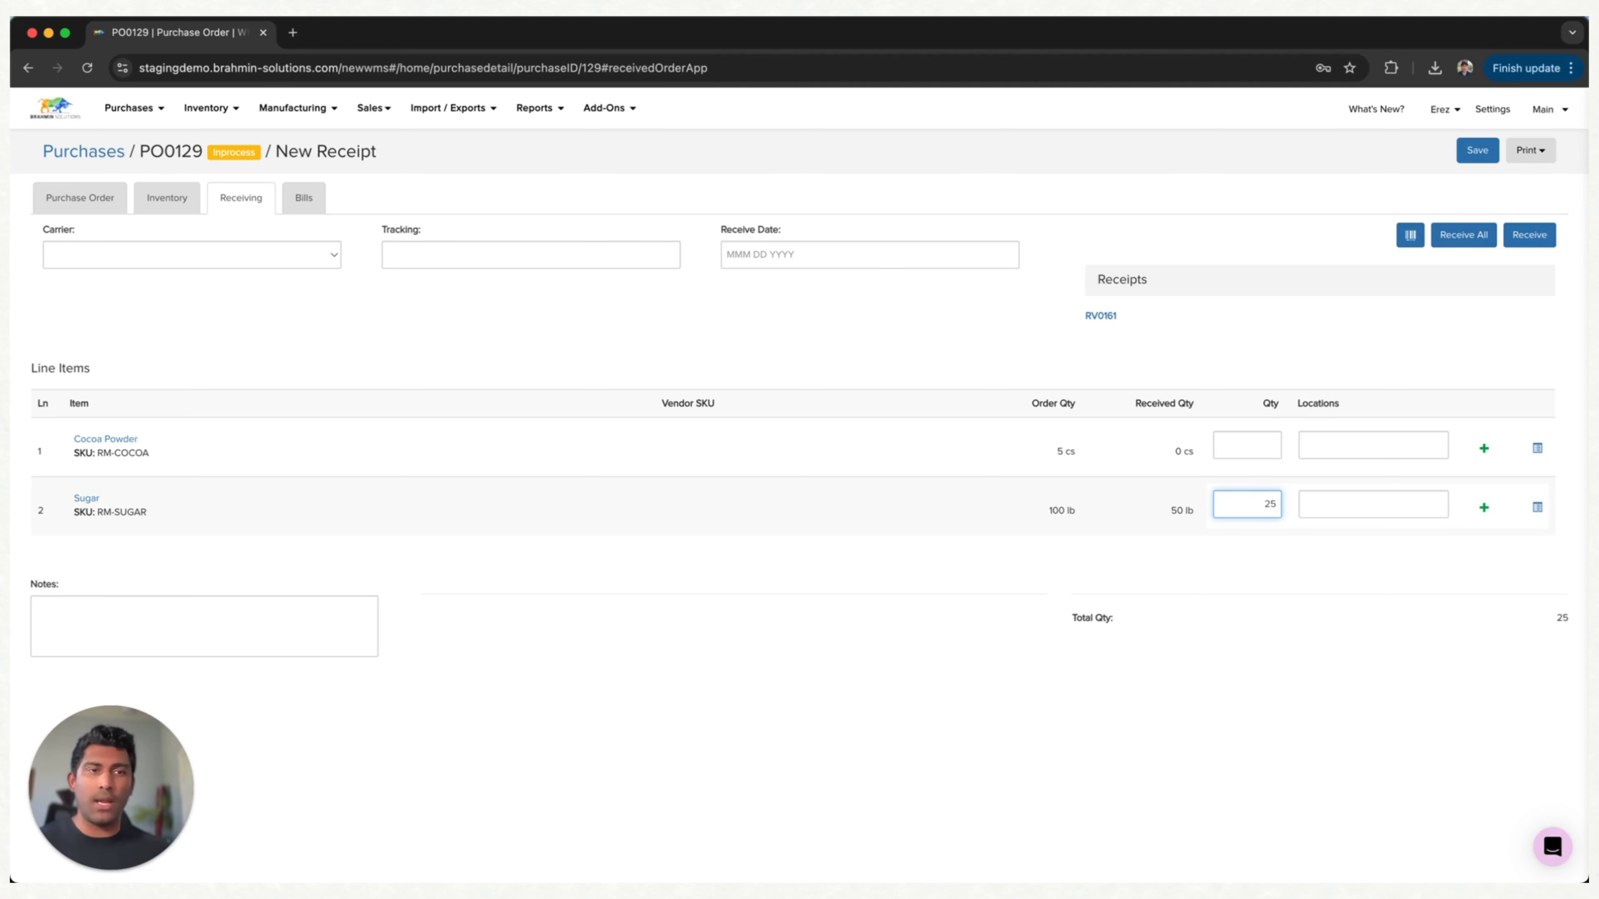
pyautogui.click(1334, 499)
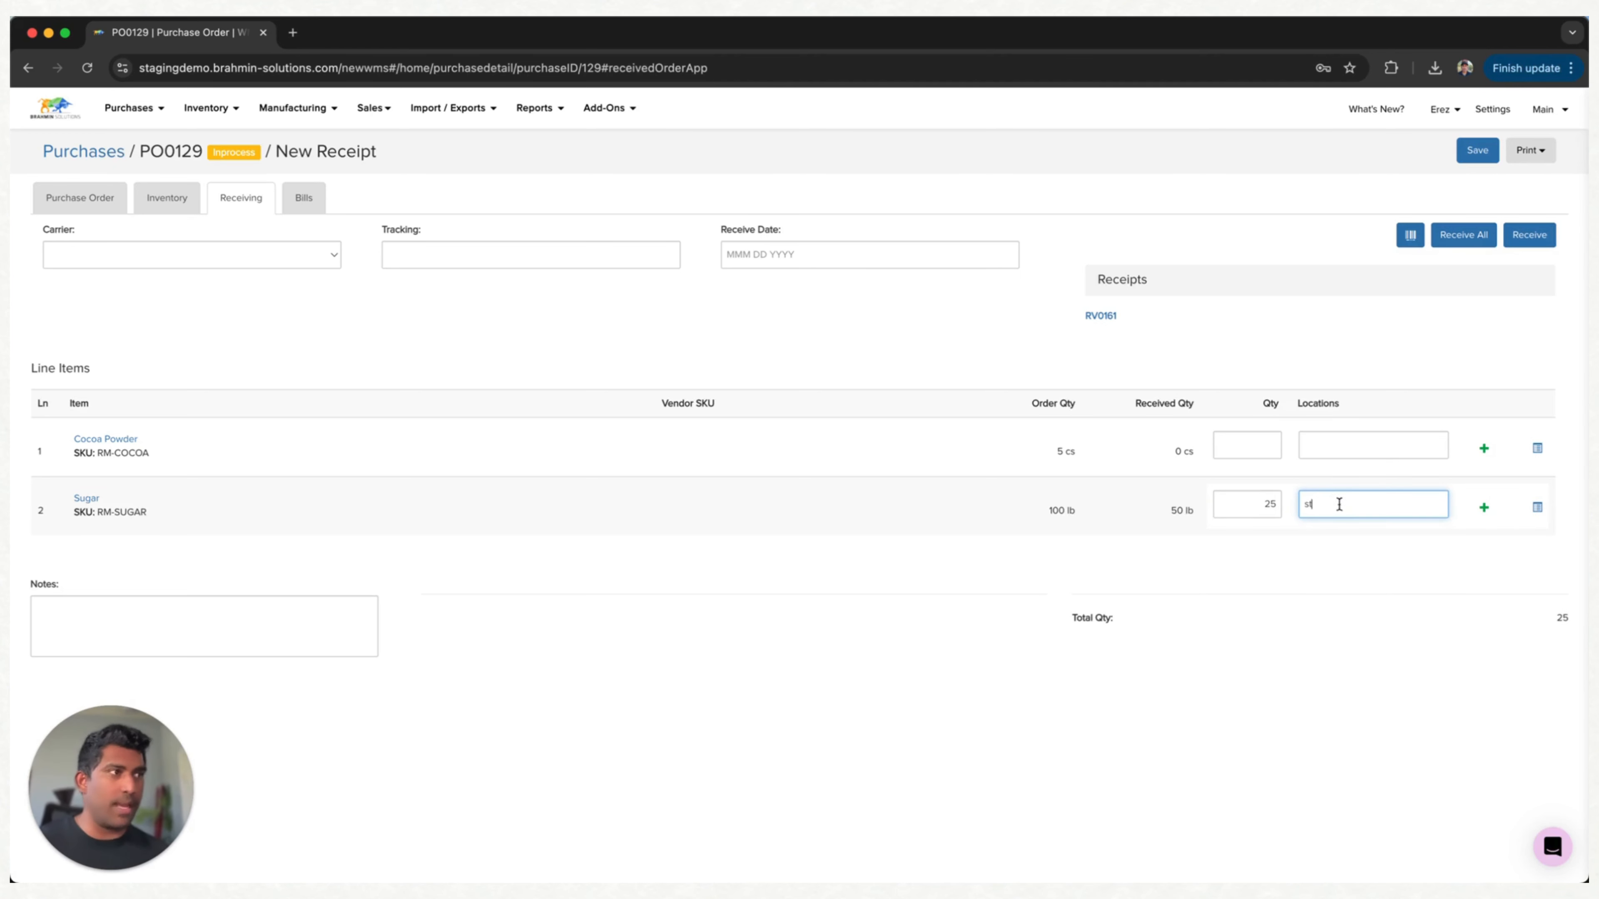
pyautogui.write('st')
pyautogui.click(1343, 527)
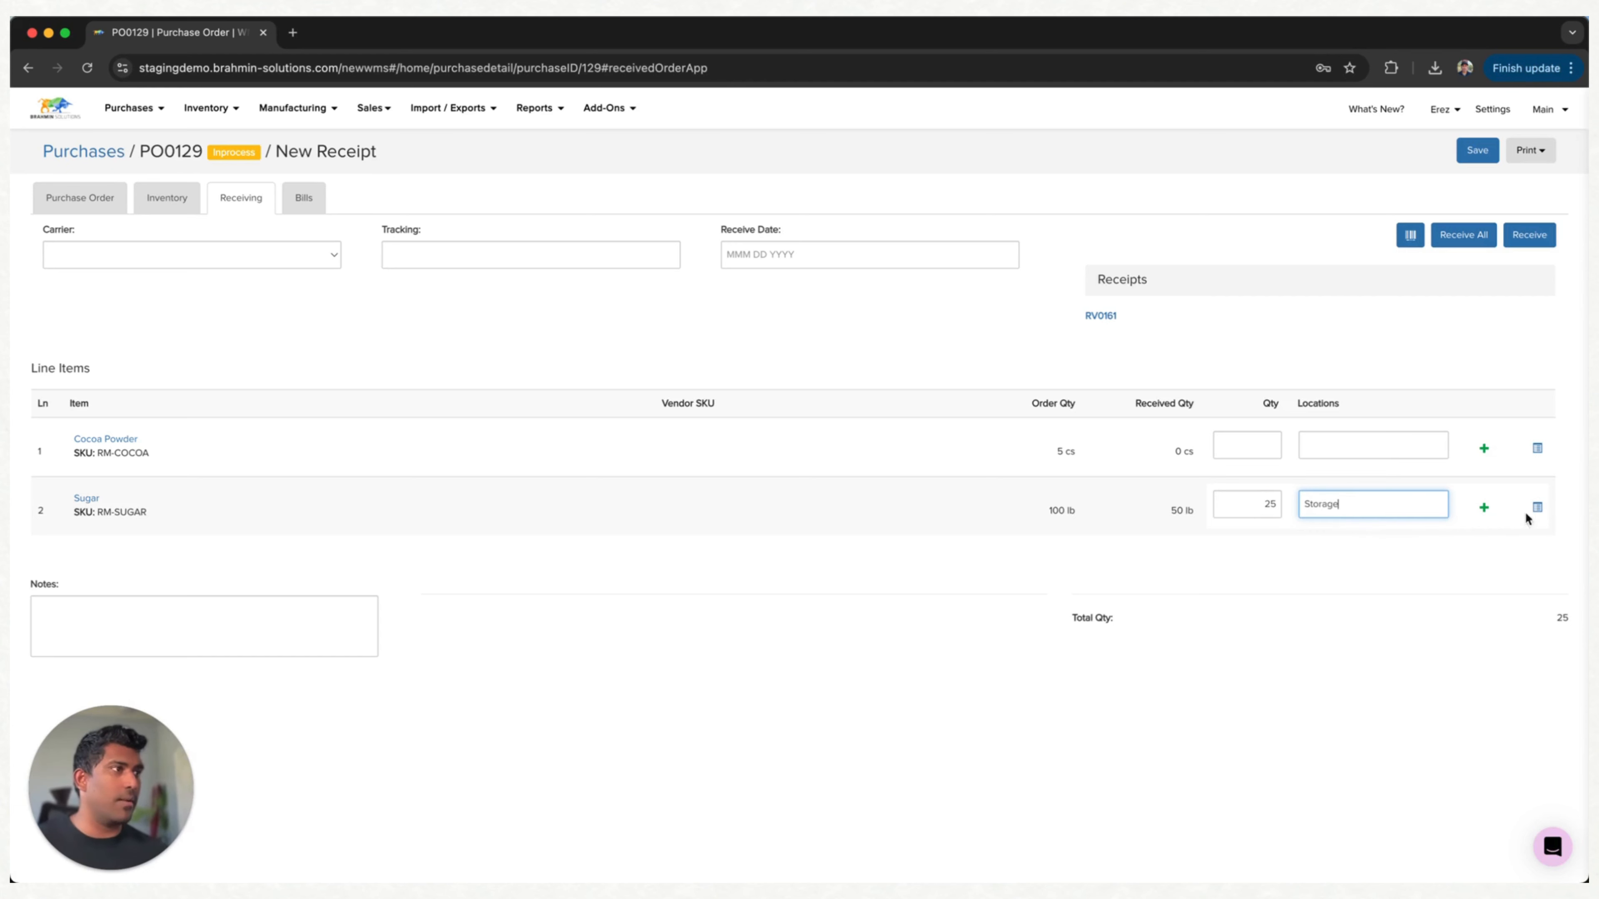
pyautogui.click(1483, 508)
pyautogui.click(1247, 543)
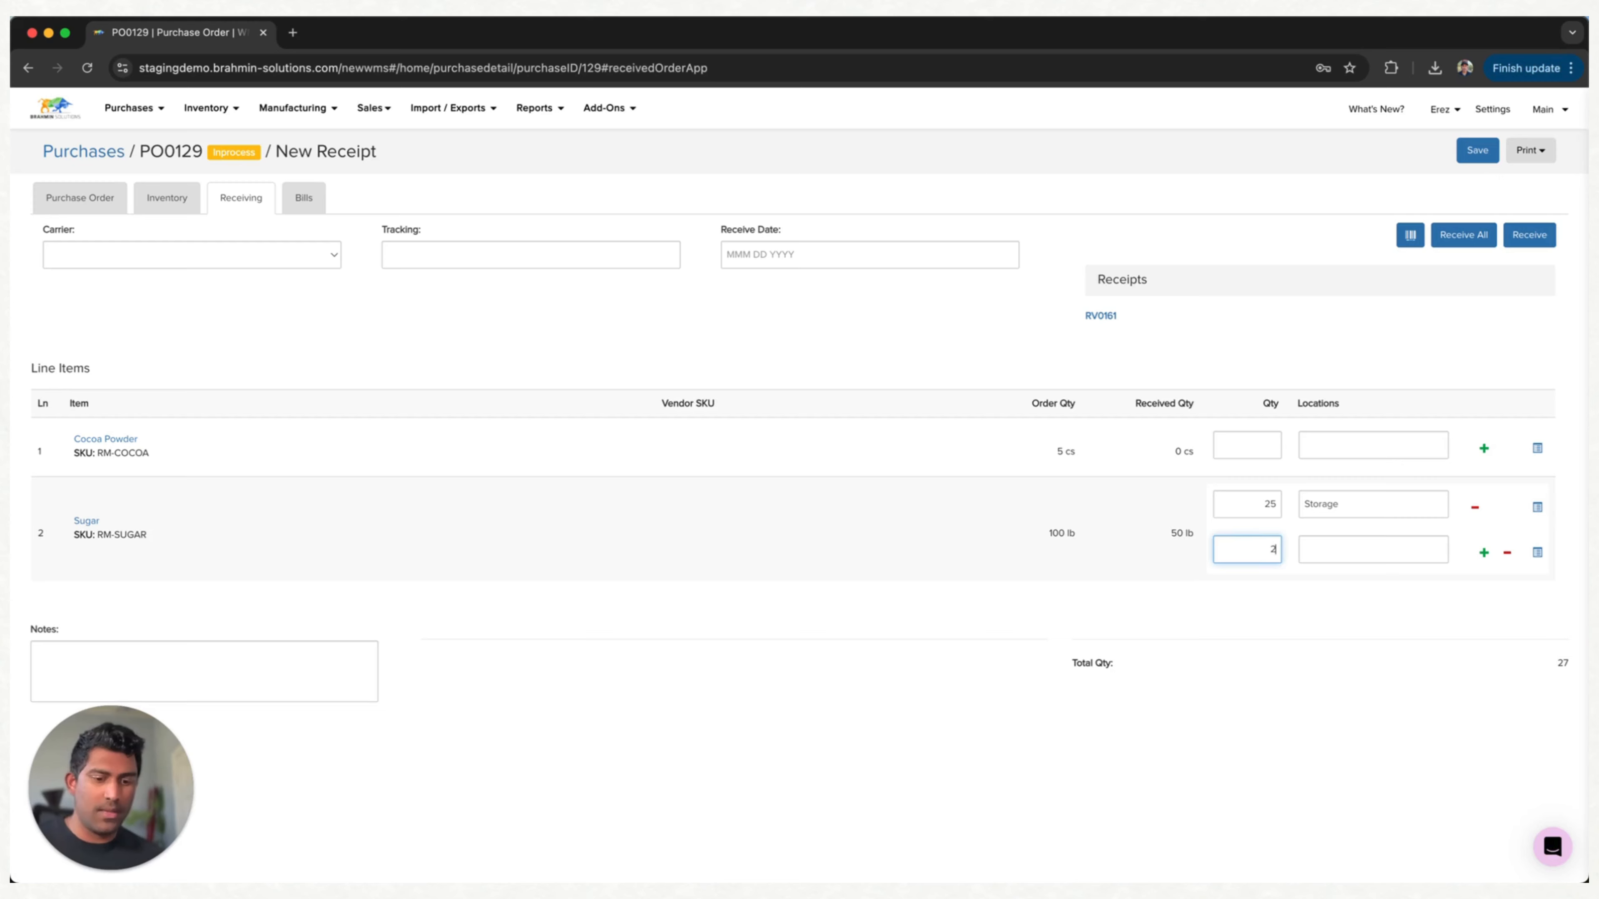
pyautogui.click(1352, 543)
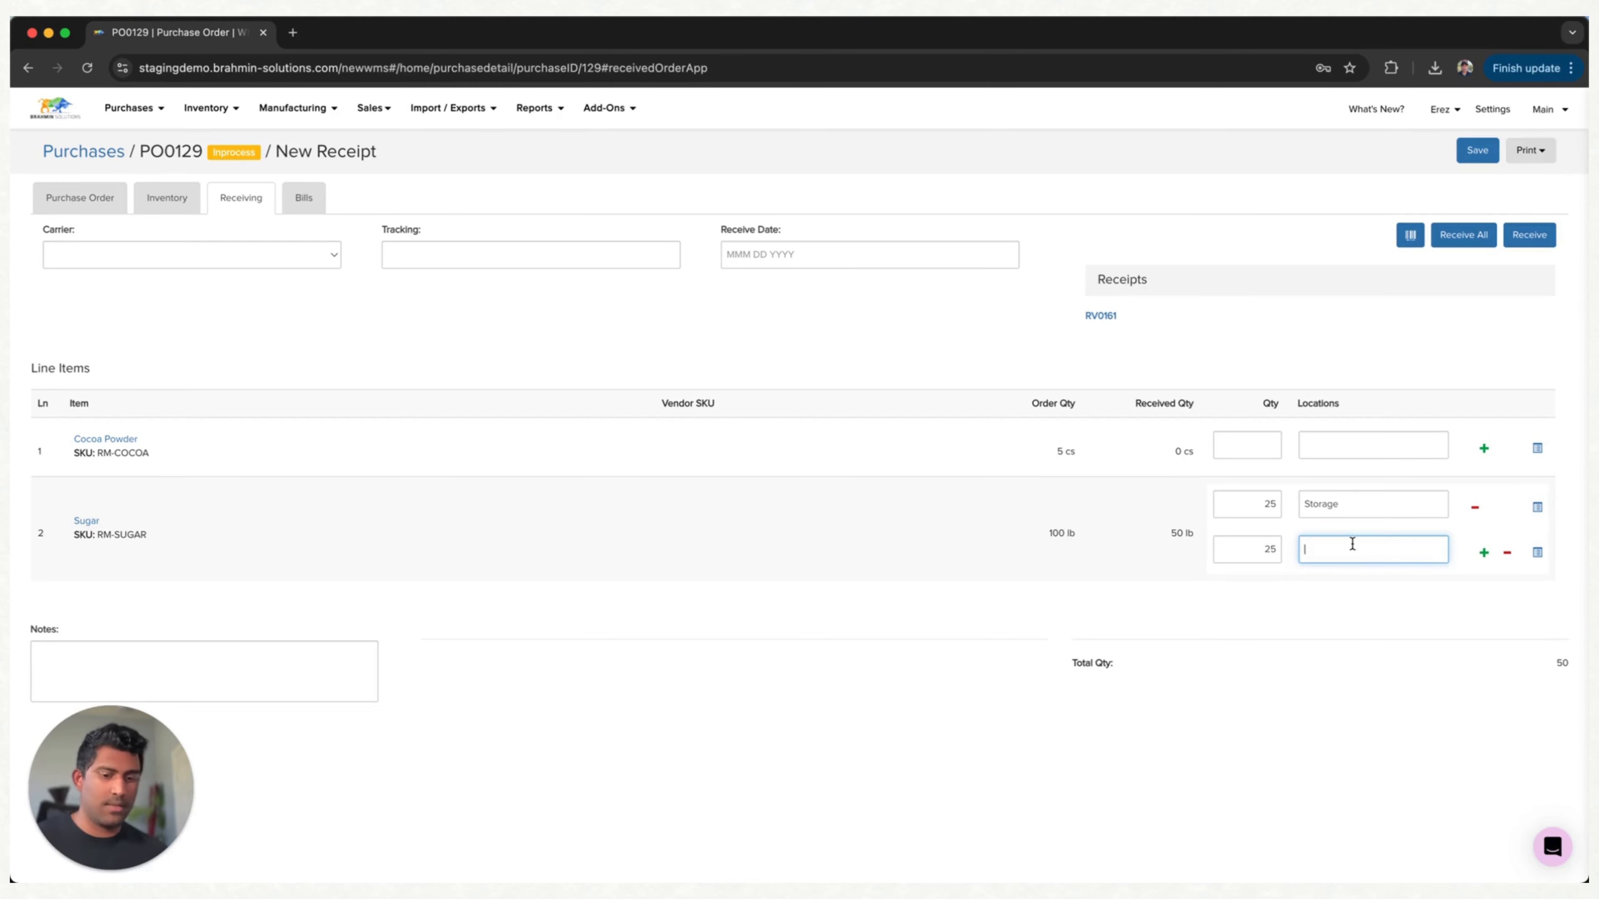
pyautogui.write('st')
pyautogui.click(1354, 573)
# Assign lot 678678 to the first 25 lb Sugar entry in its tracking details.
pyautogui.click(1538, 507)
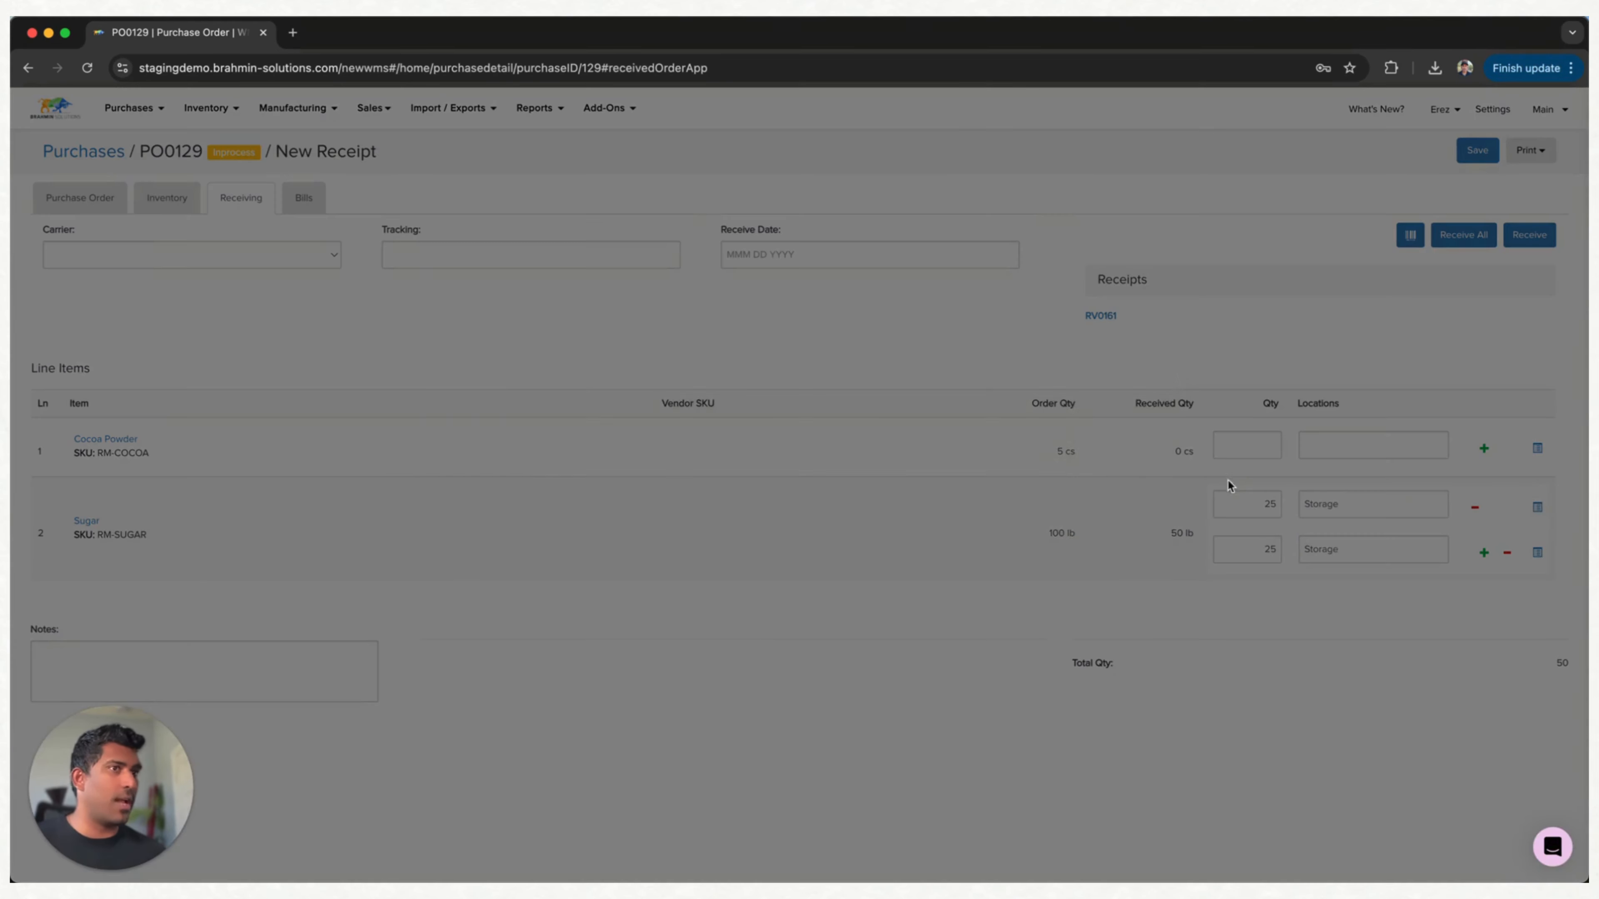
pyautogui.click(515, 494)
pyautogui.write('678678')
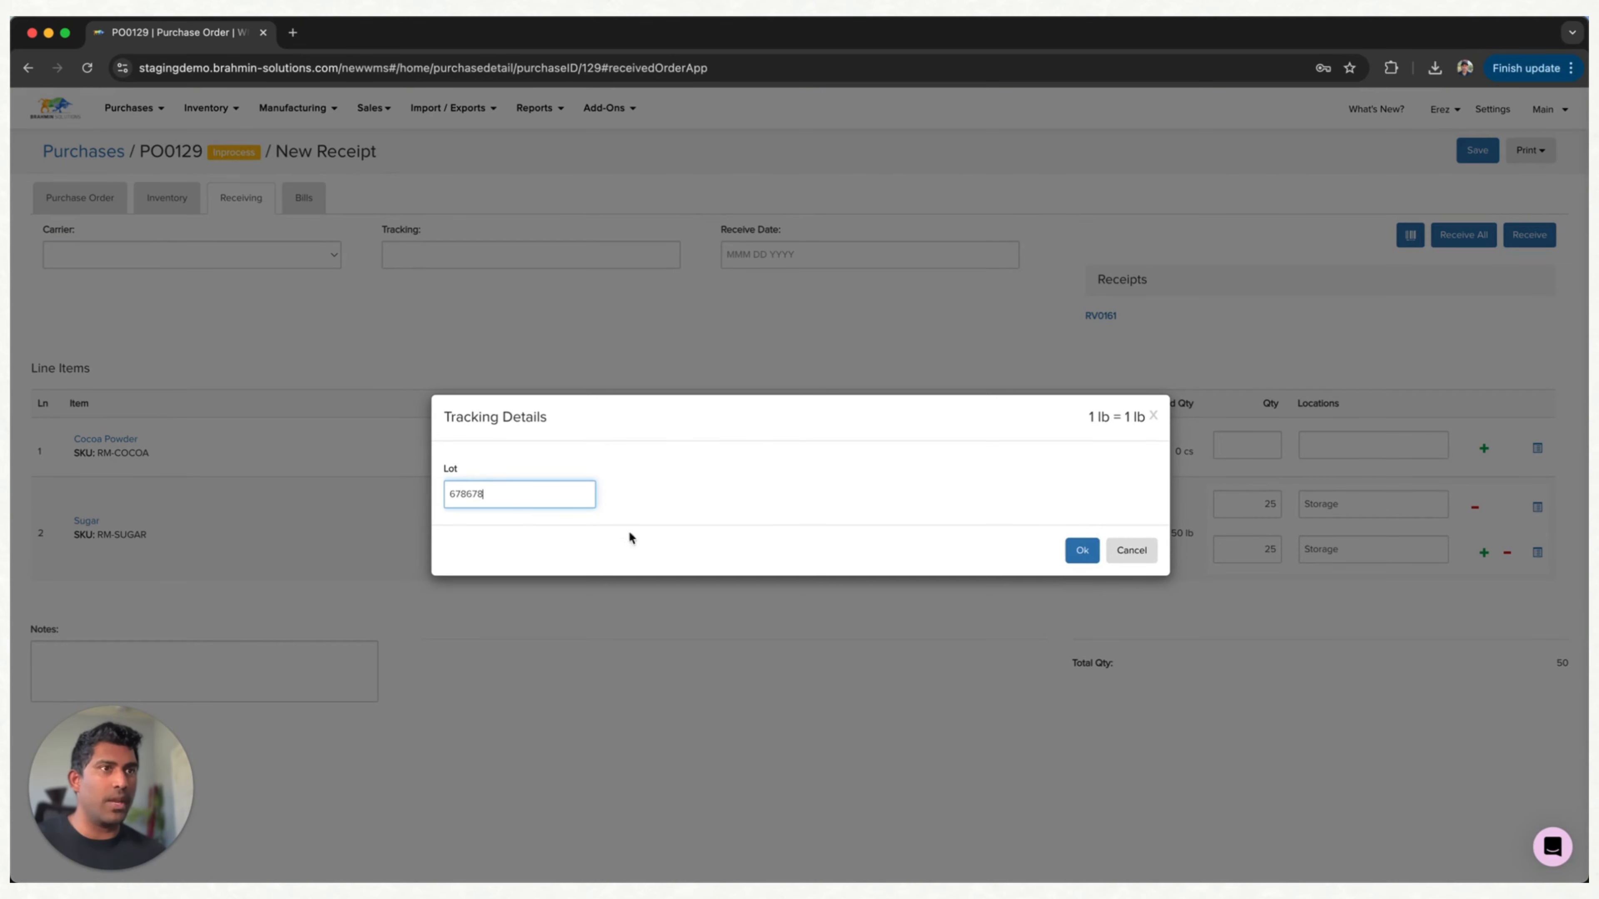
pyautogui.click(1081, 550)
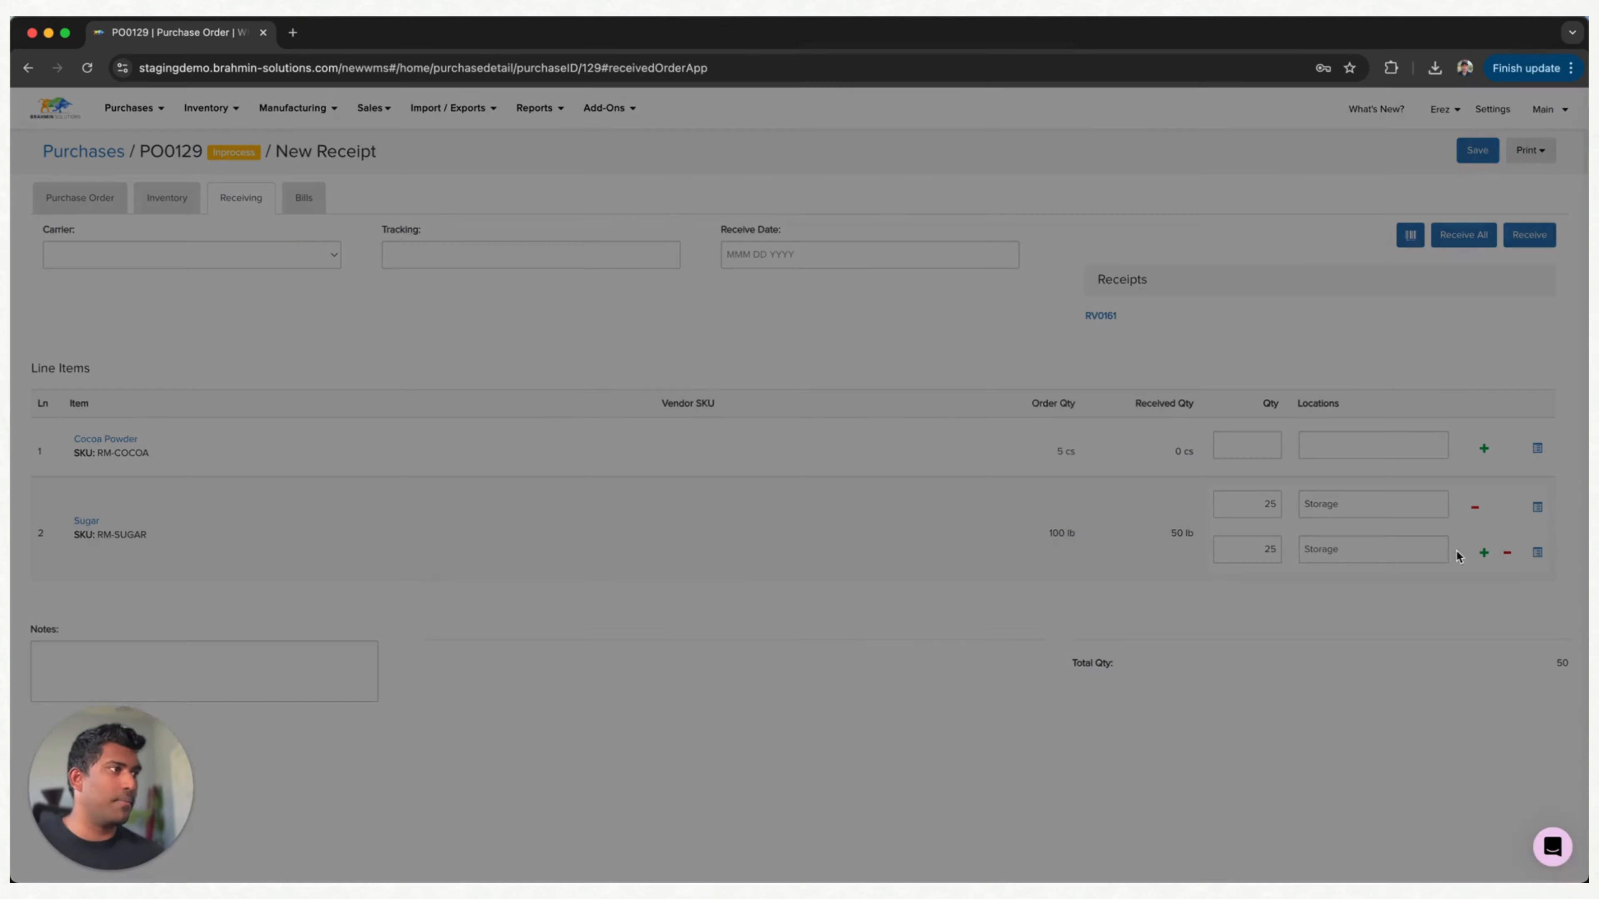
# Assign lot 4354646 to the second 25 lb Sugar entry and receive the shipment.
pyautogui.click(1538, 553)
pyautogui.click(491, 494)
pyautogui.write('4354646')
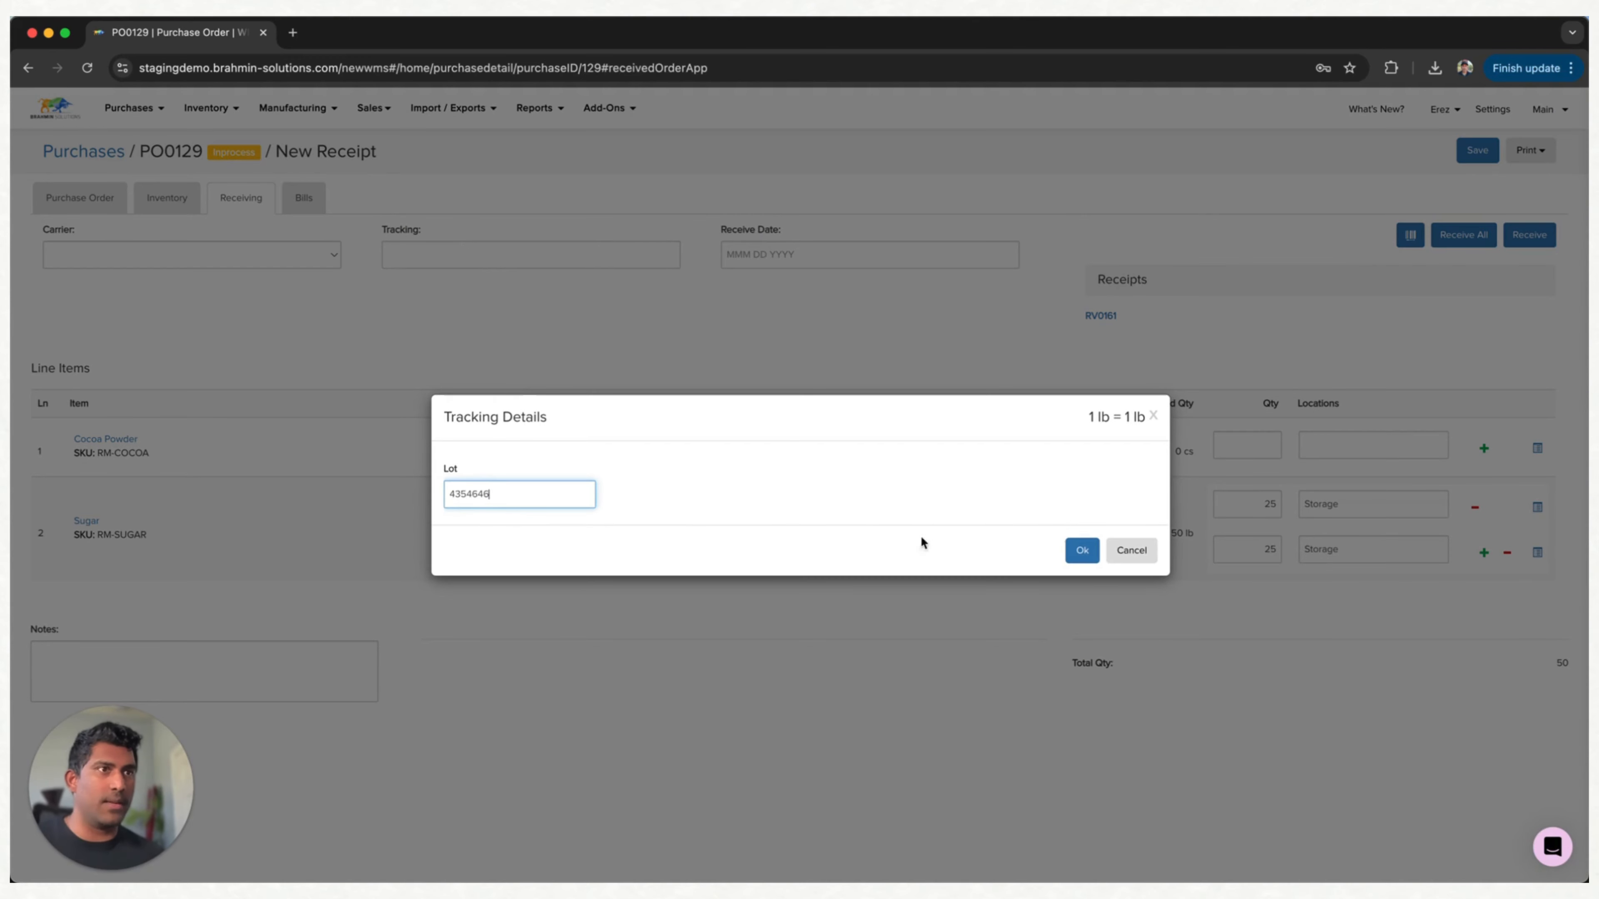
pyautogui.click(1077, 550)
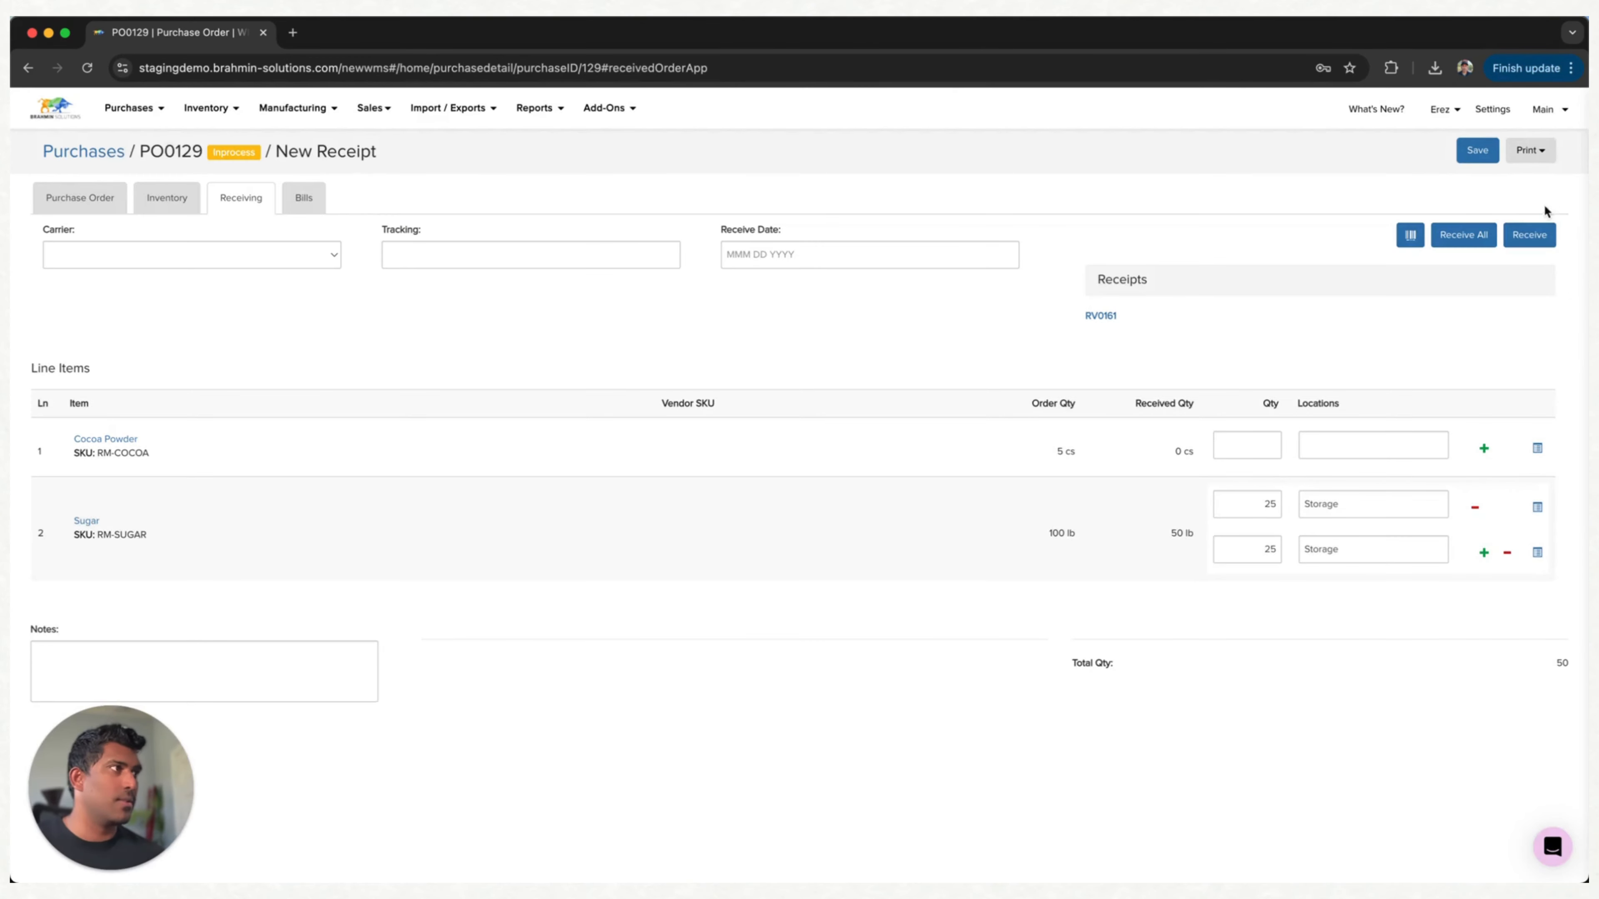
pyautogui.click(1540, 234)
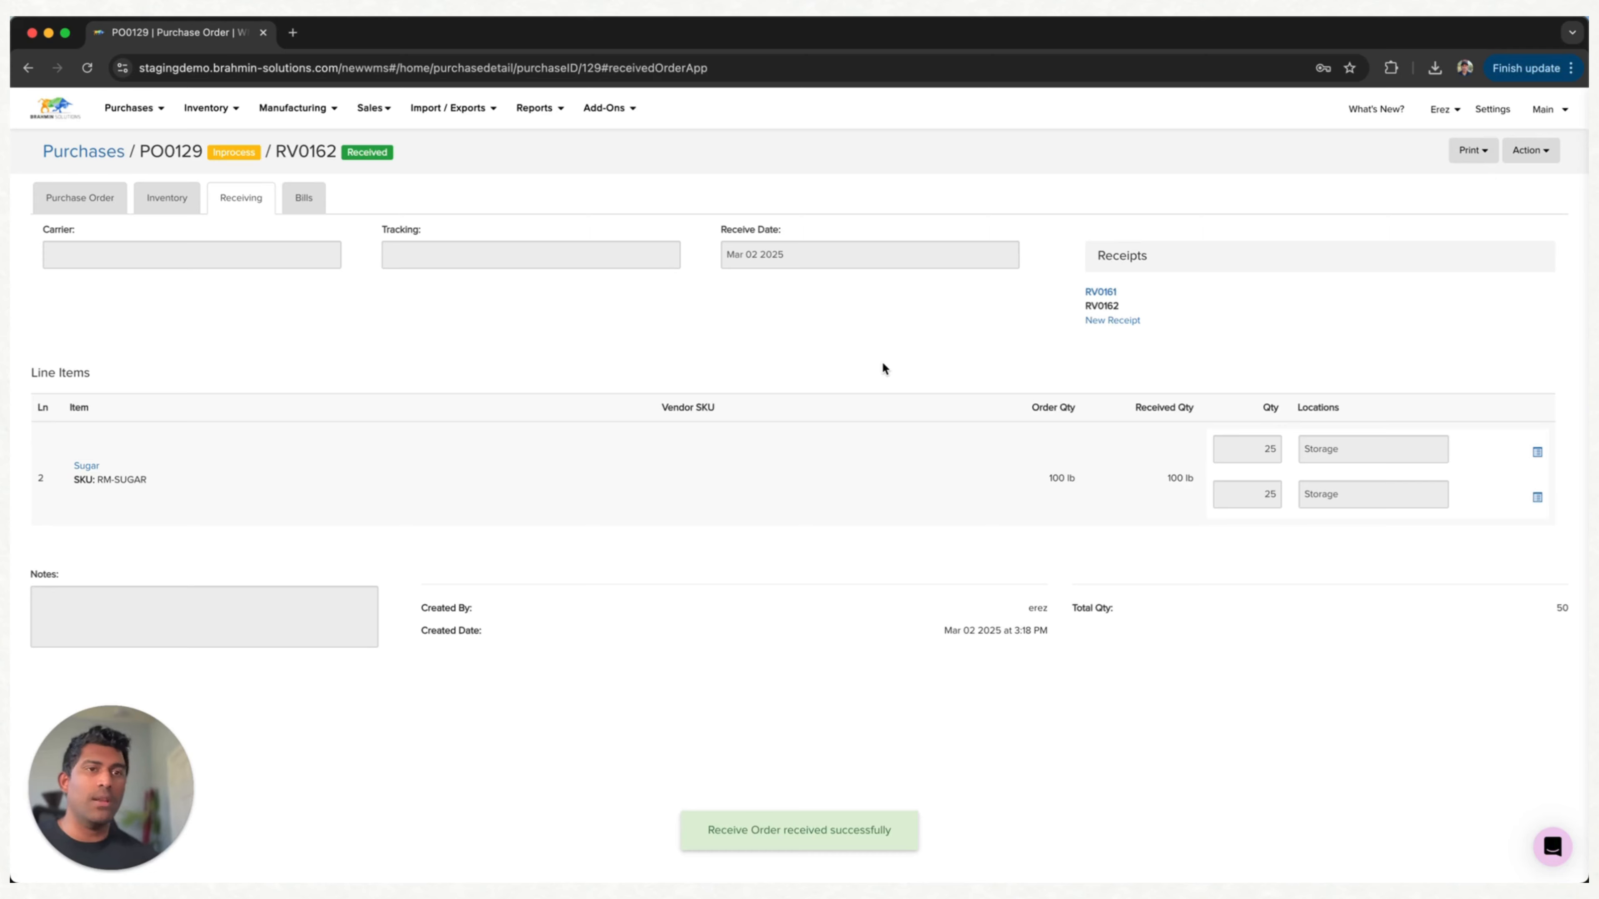
# Review the purchase order's line items and open the Cocoa Powder item's details.
pyautogui.click(78, 208)
pyautogui.scroll(-5, 304, 618)
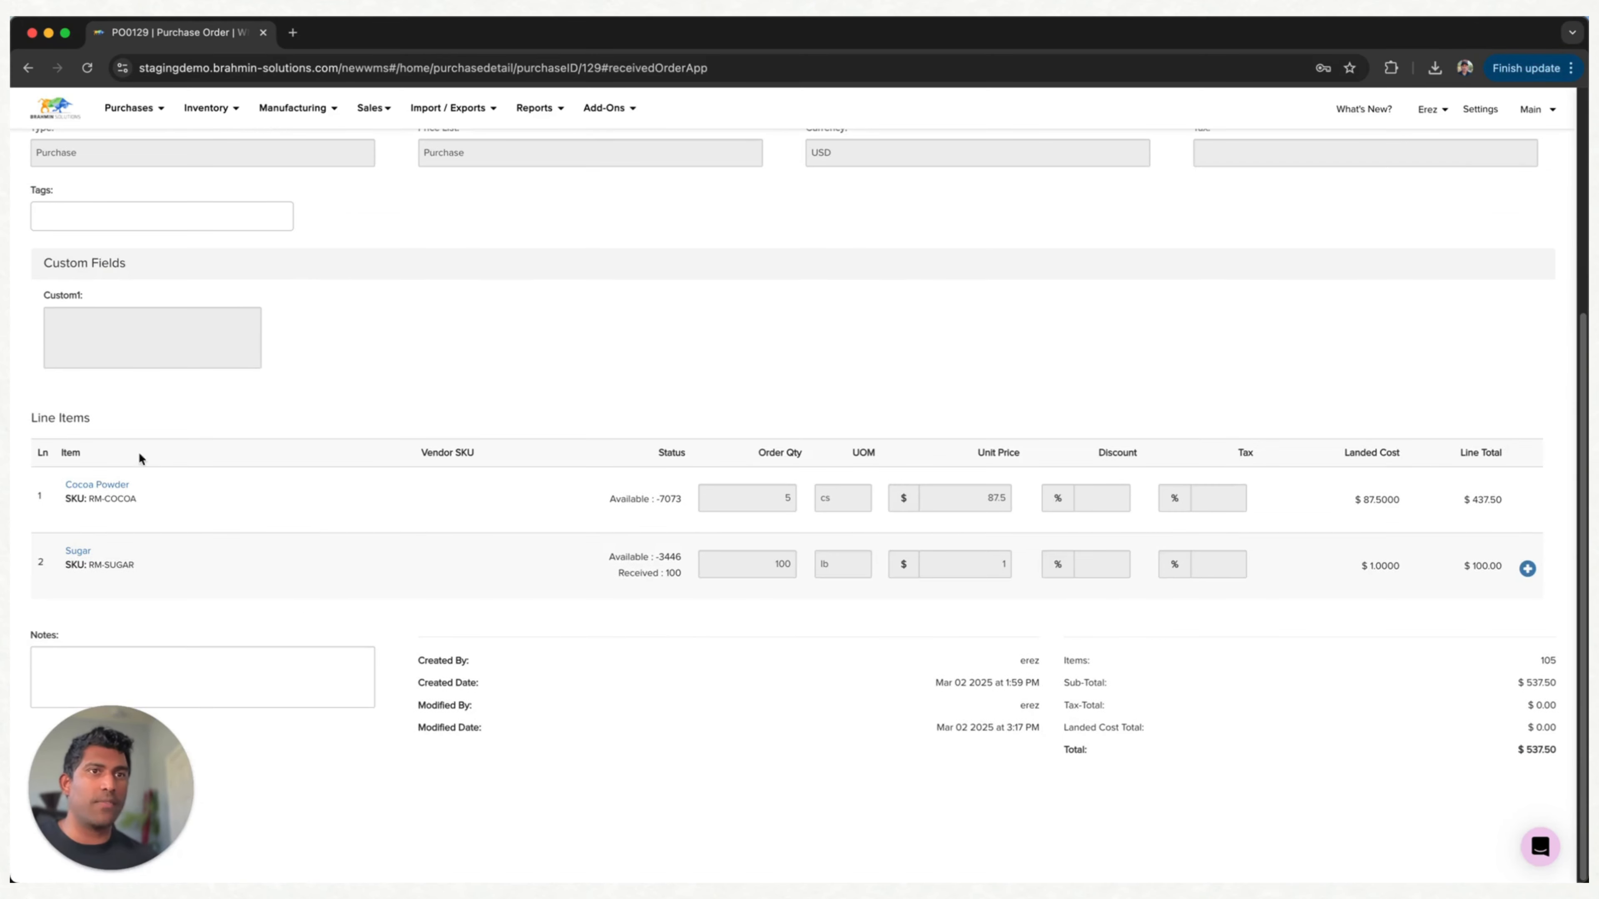
pyautogui.click(113, 485)
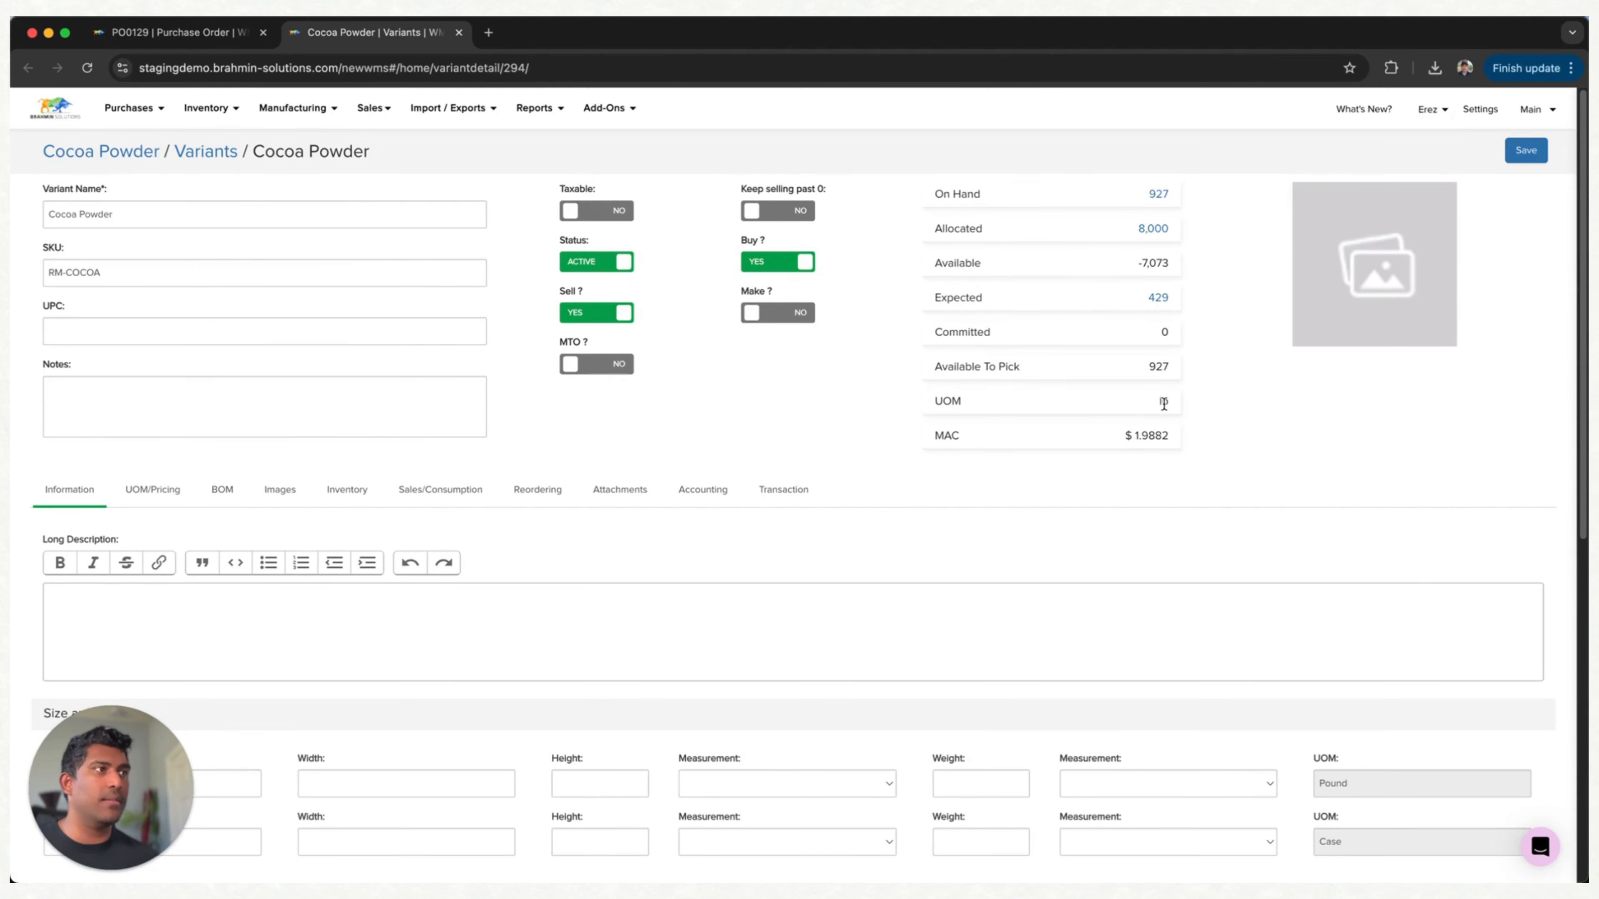
# Examine Cocoa Powder's case-to-pound conversion and the purchase orders behind its expected quantity.
pyautogui.scroll(-10, 1165, 403)
pyautogui.scroll(2, 239, 267)
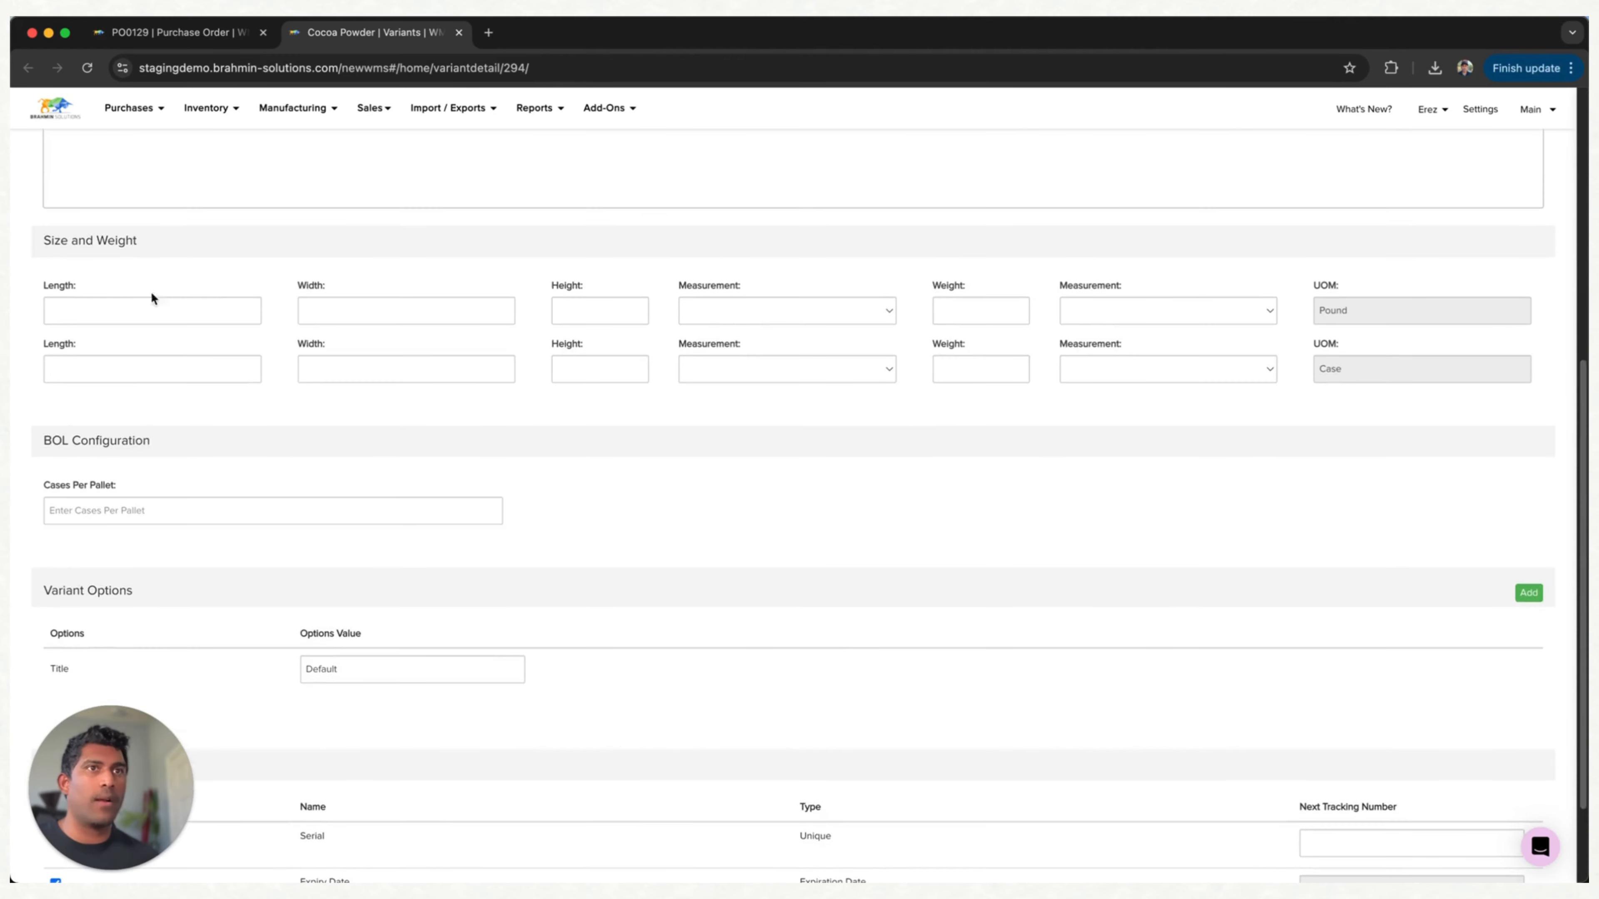
pyautogui.scroll(3, 158, 238)
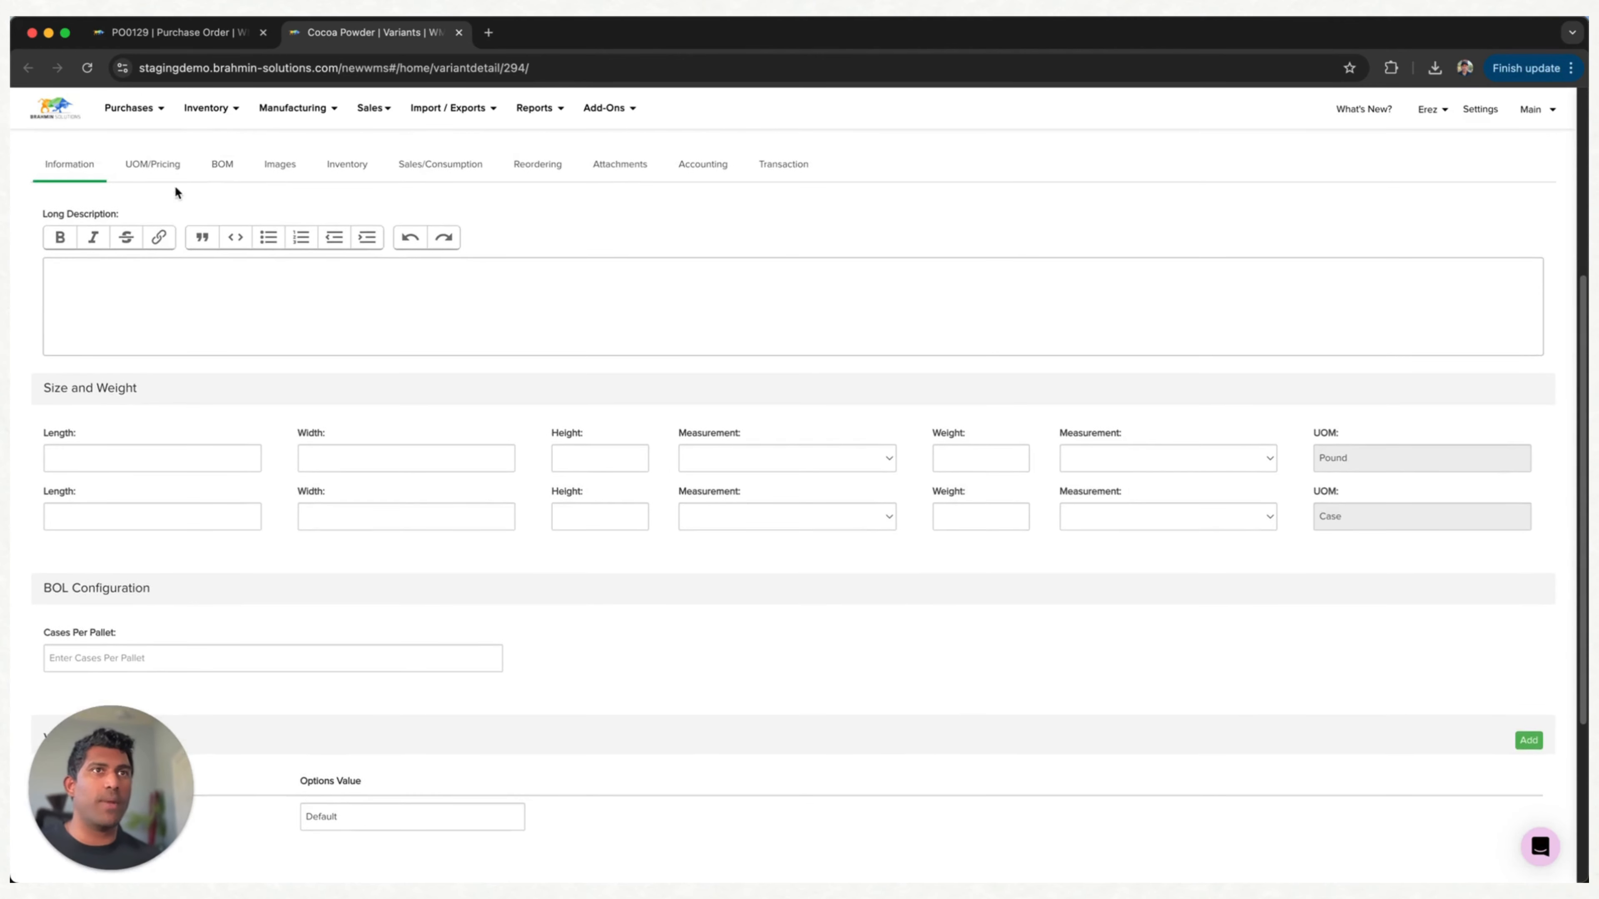
pyautogui.click(167, 179)
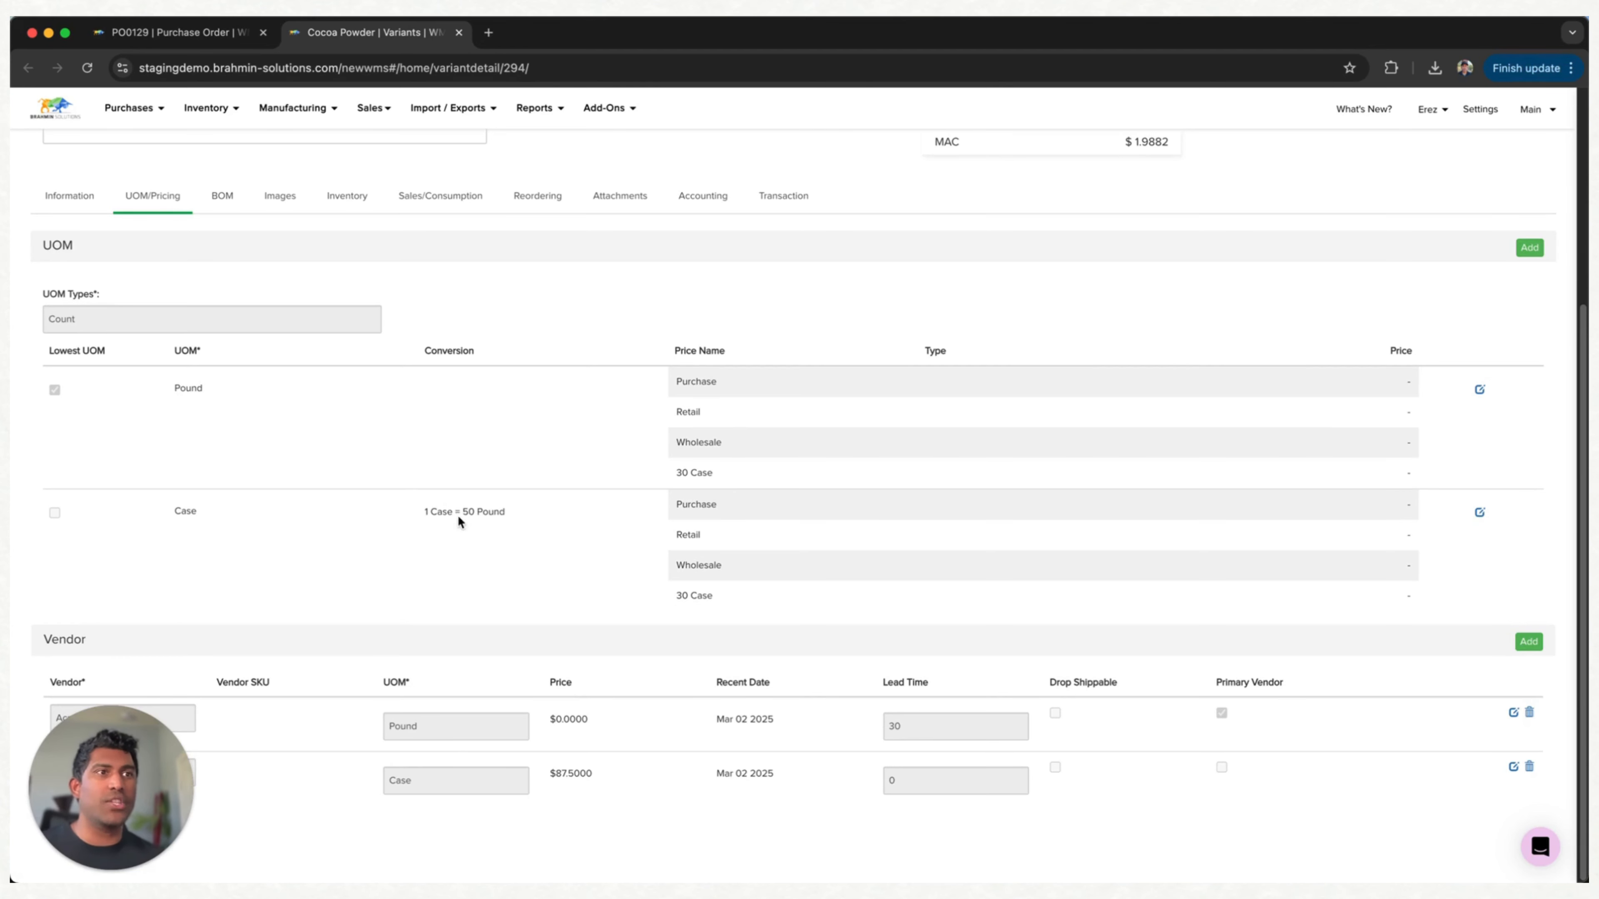
pyautogui.scroll(5, 745, 385)
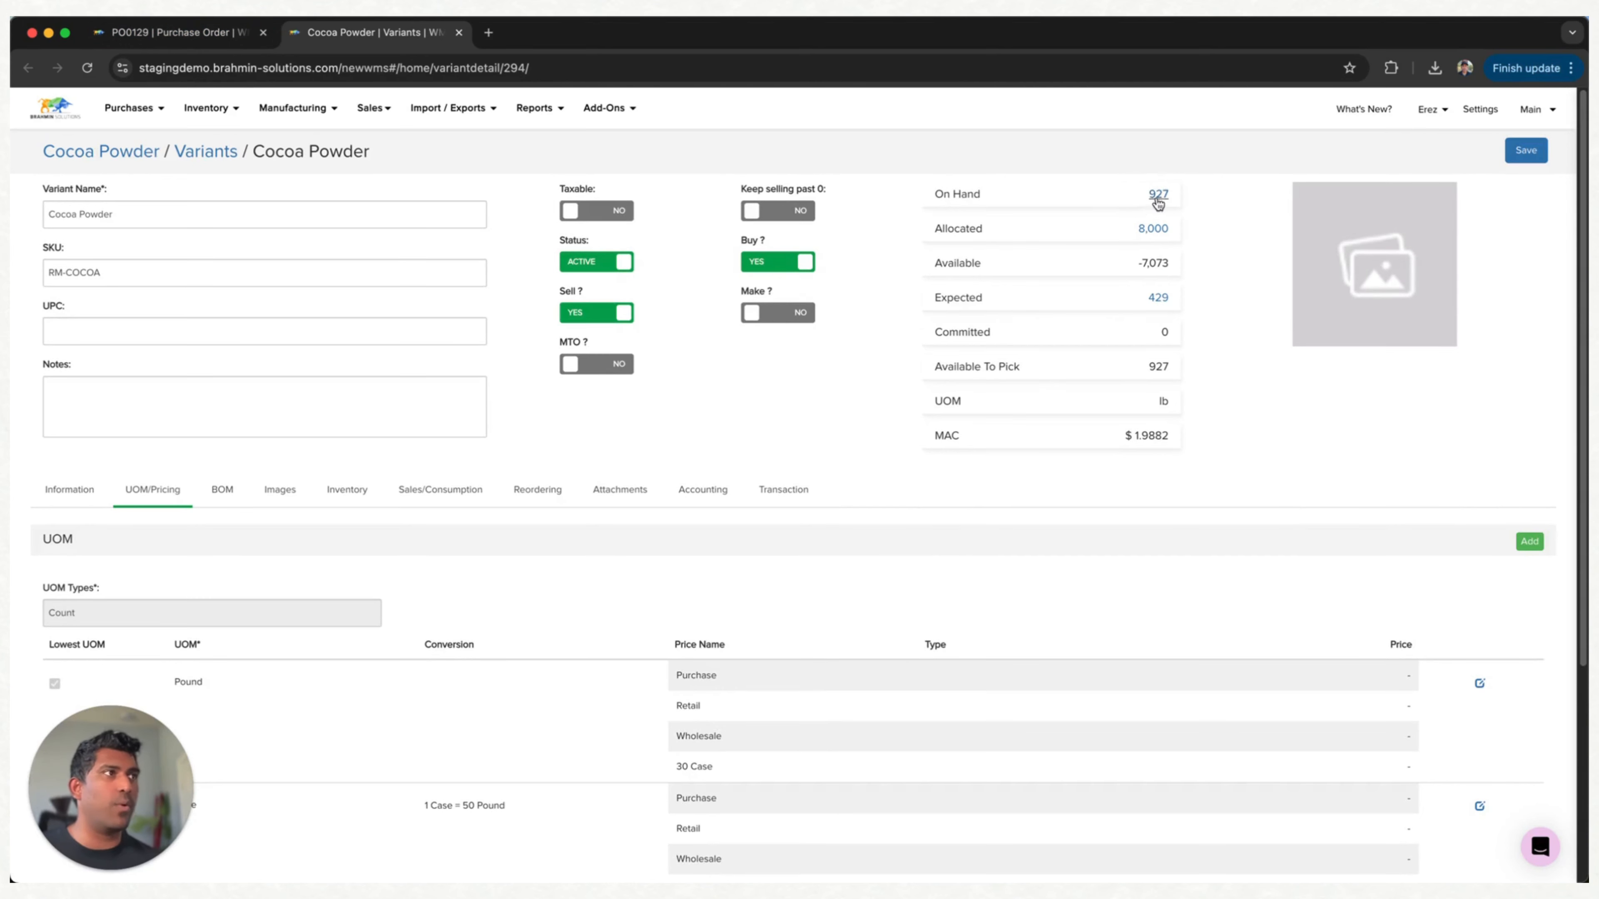
pyautogui.click(1158, 298)
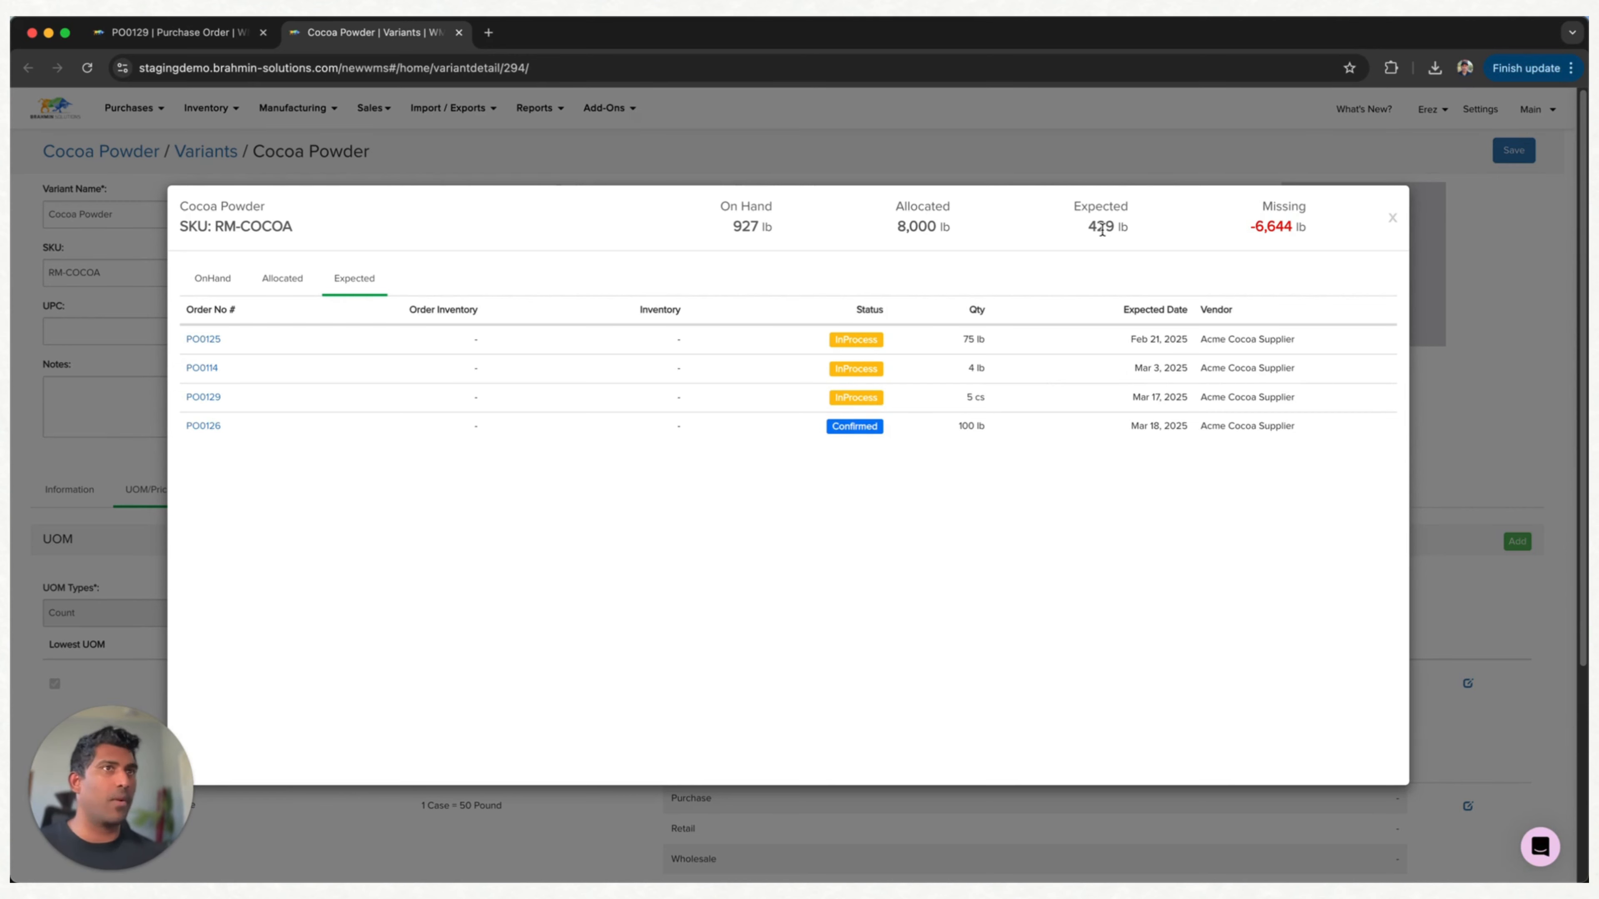
# Return to the purchase order and start another receipt for its remaining items.
pyautogui.click(159, 38)
pyautogui.scroll(5, 348, 252)
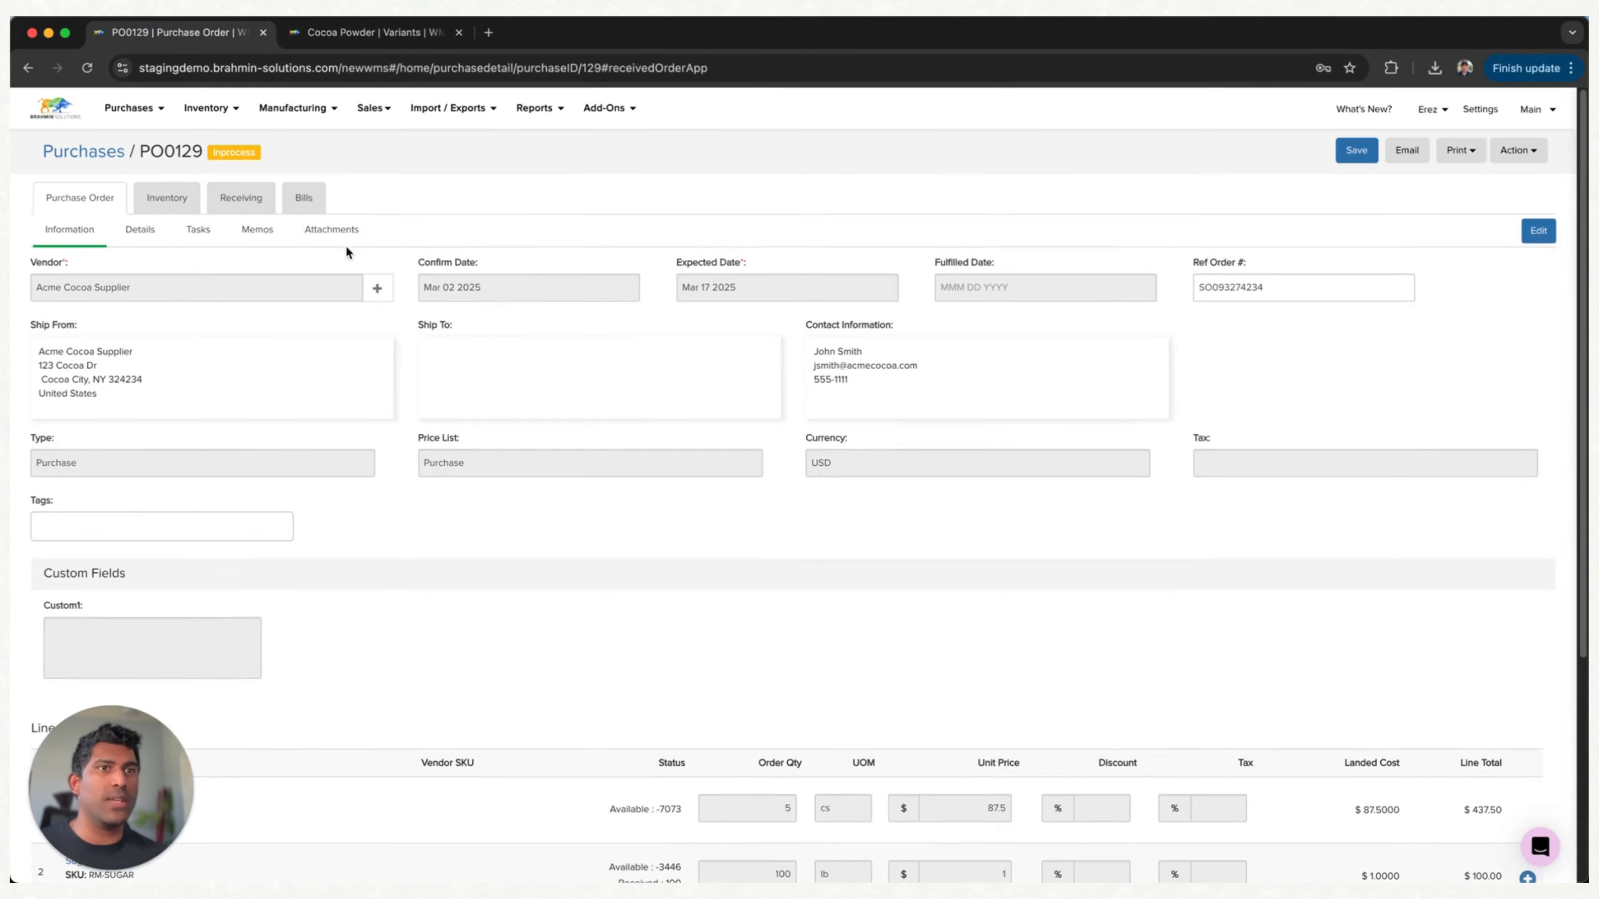
pyautogui.click(255, 199)
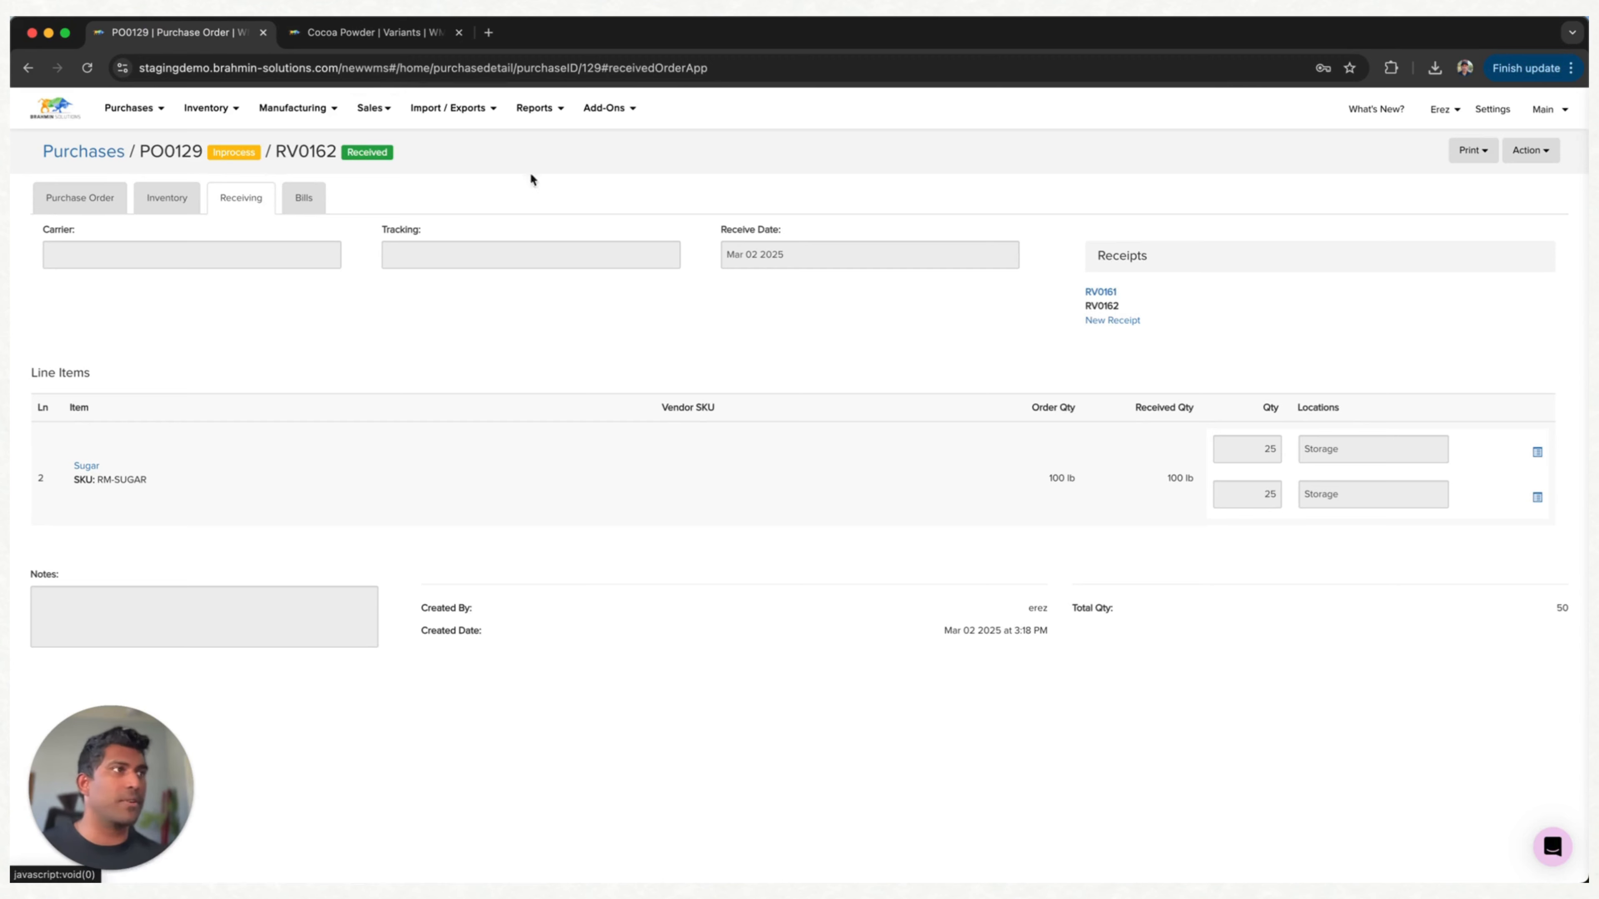
pyautogui.click(1112, 319)
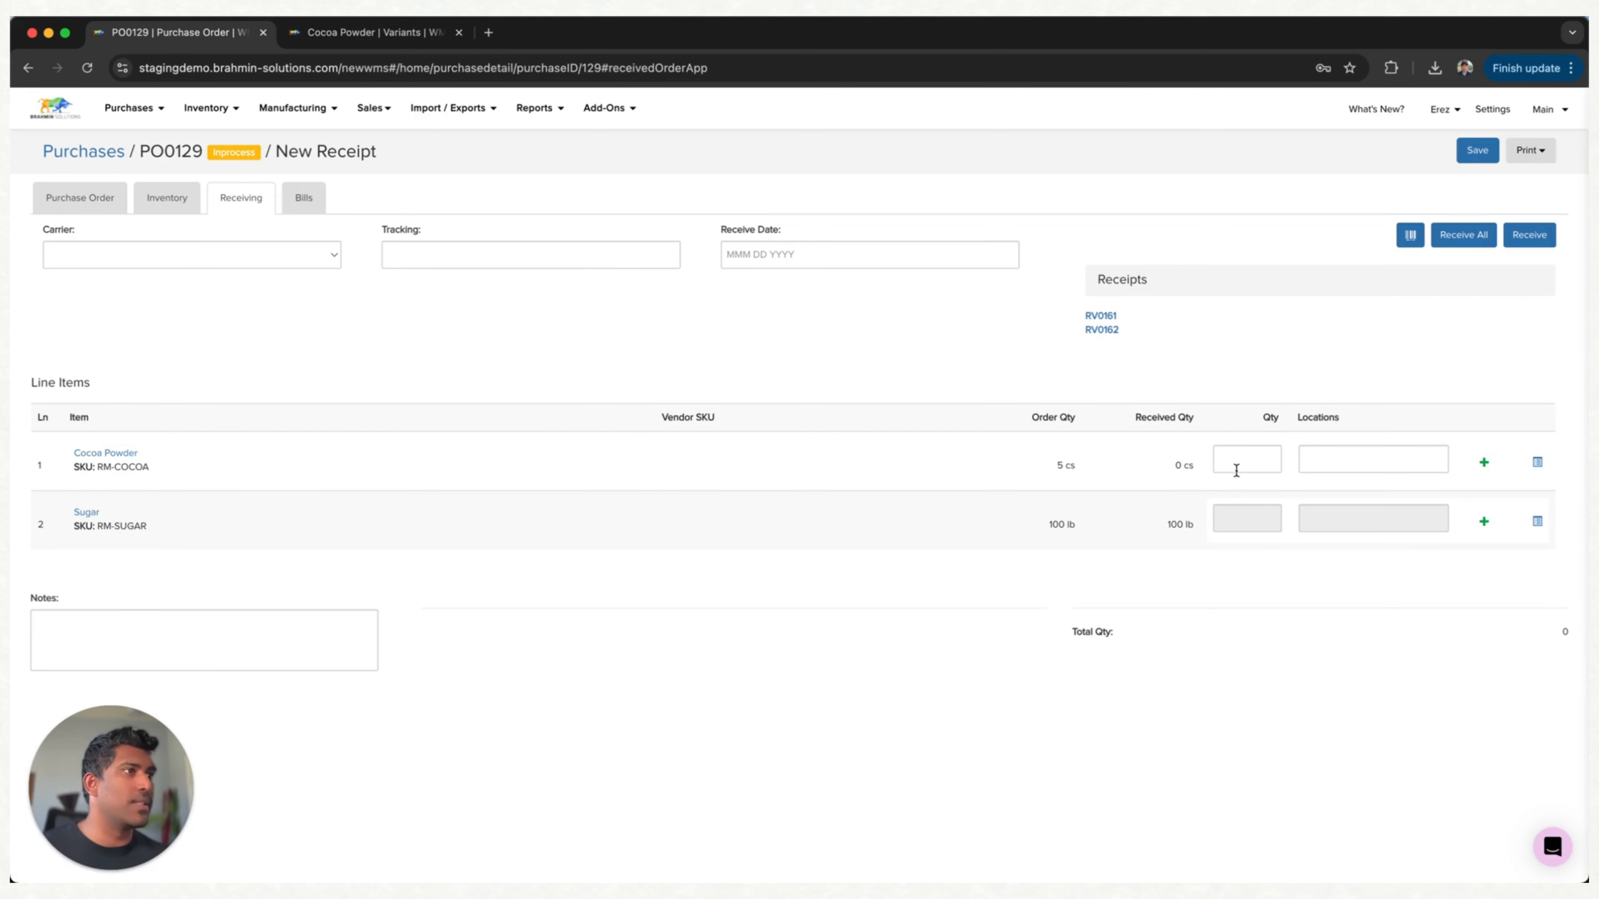
# Check Cocoa Powder's stock quantities on its variant page before receiving it, and return to the new receipt.
pyautogui.click(422, 33)
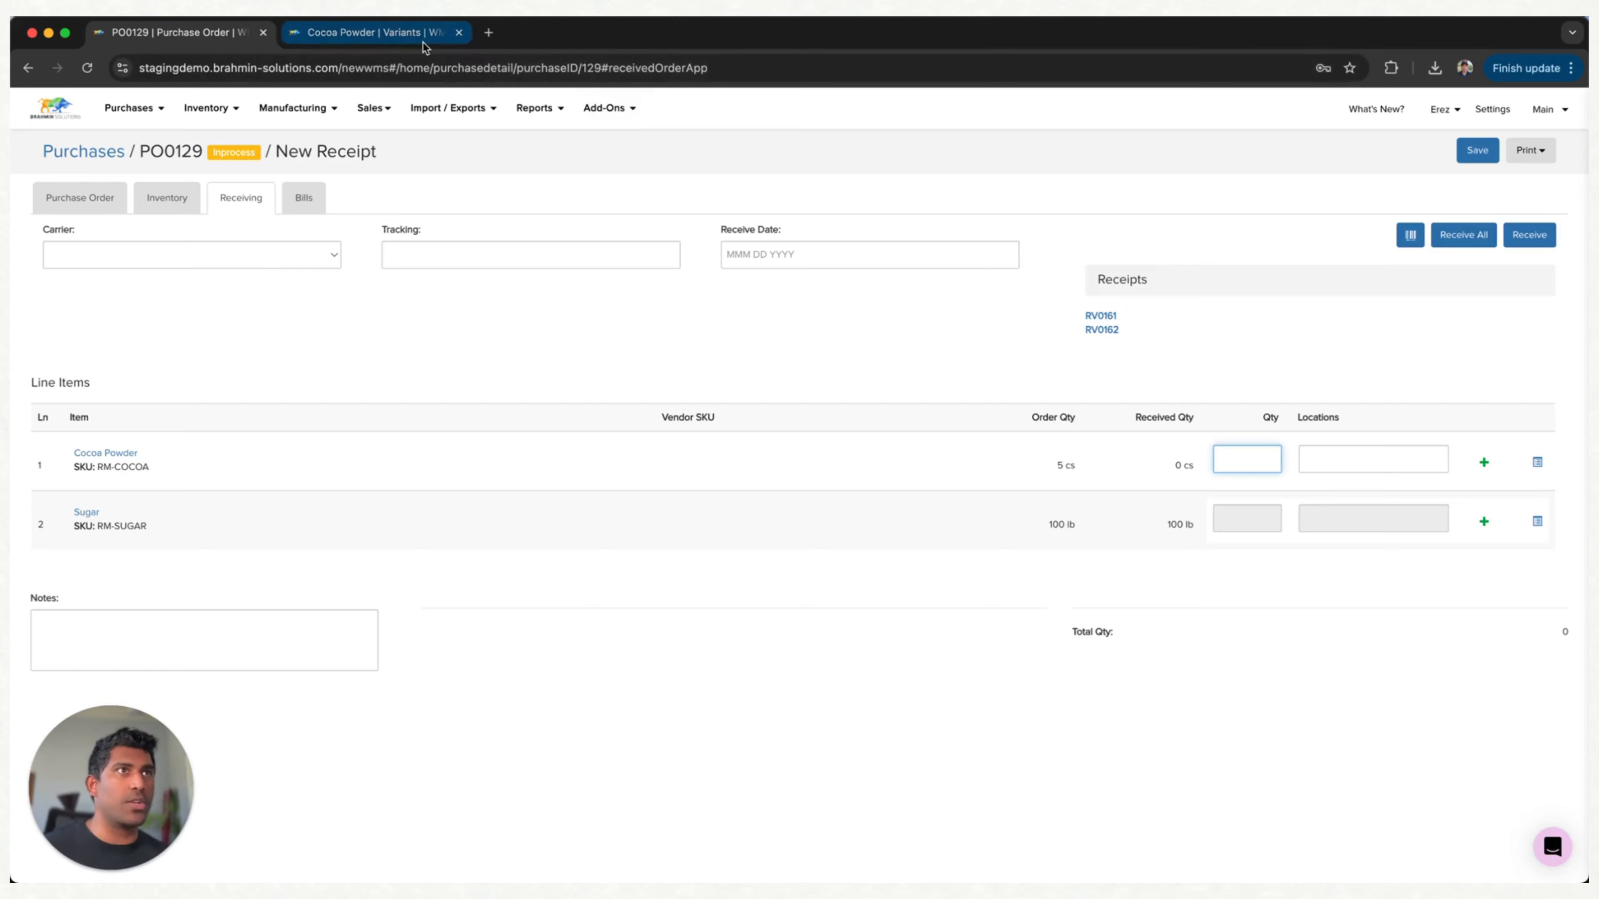
pyautogui.click(1386, 221)
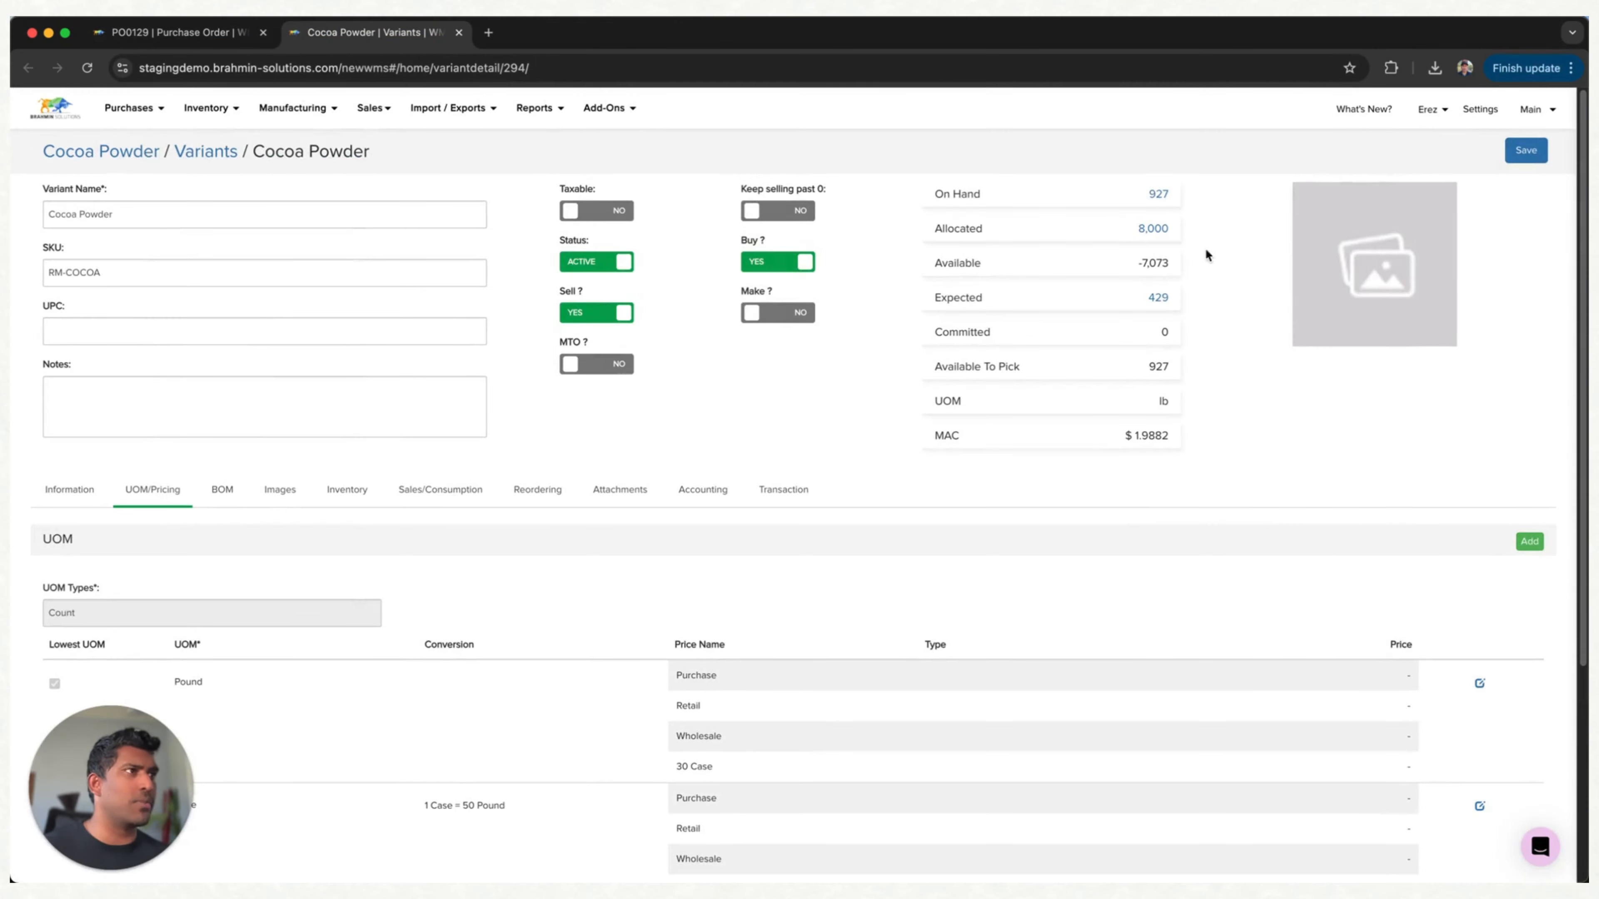
pyautogui.click(214, 33)
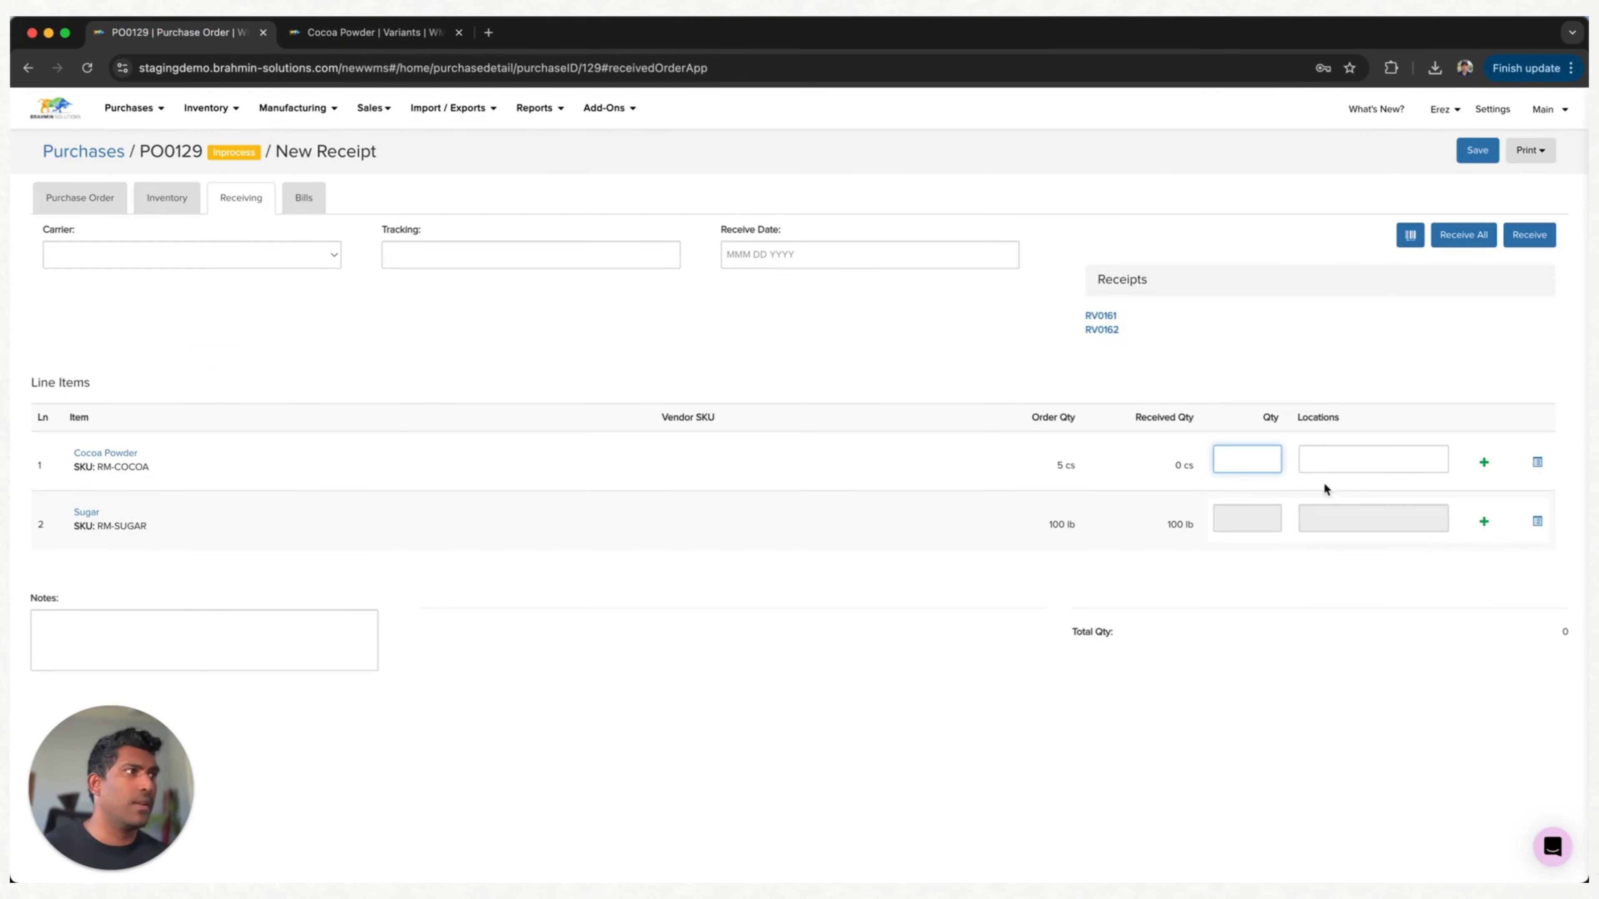
# Set the Cocoa Powder line to 1 case in location Storage, and recheck the item's stock quantities.
pyautogui.click(1369, 464)
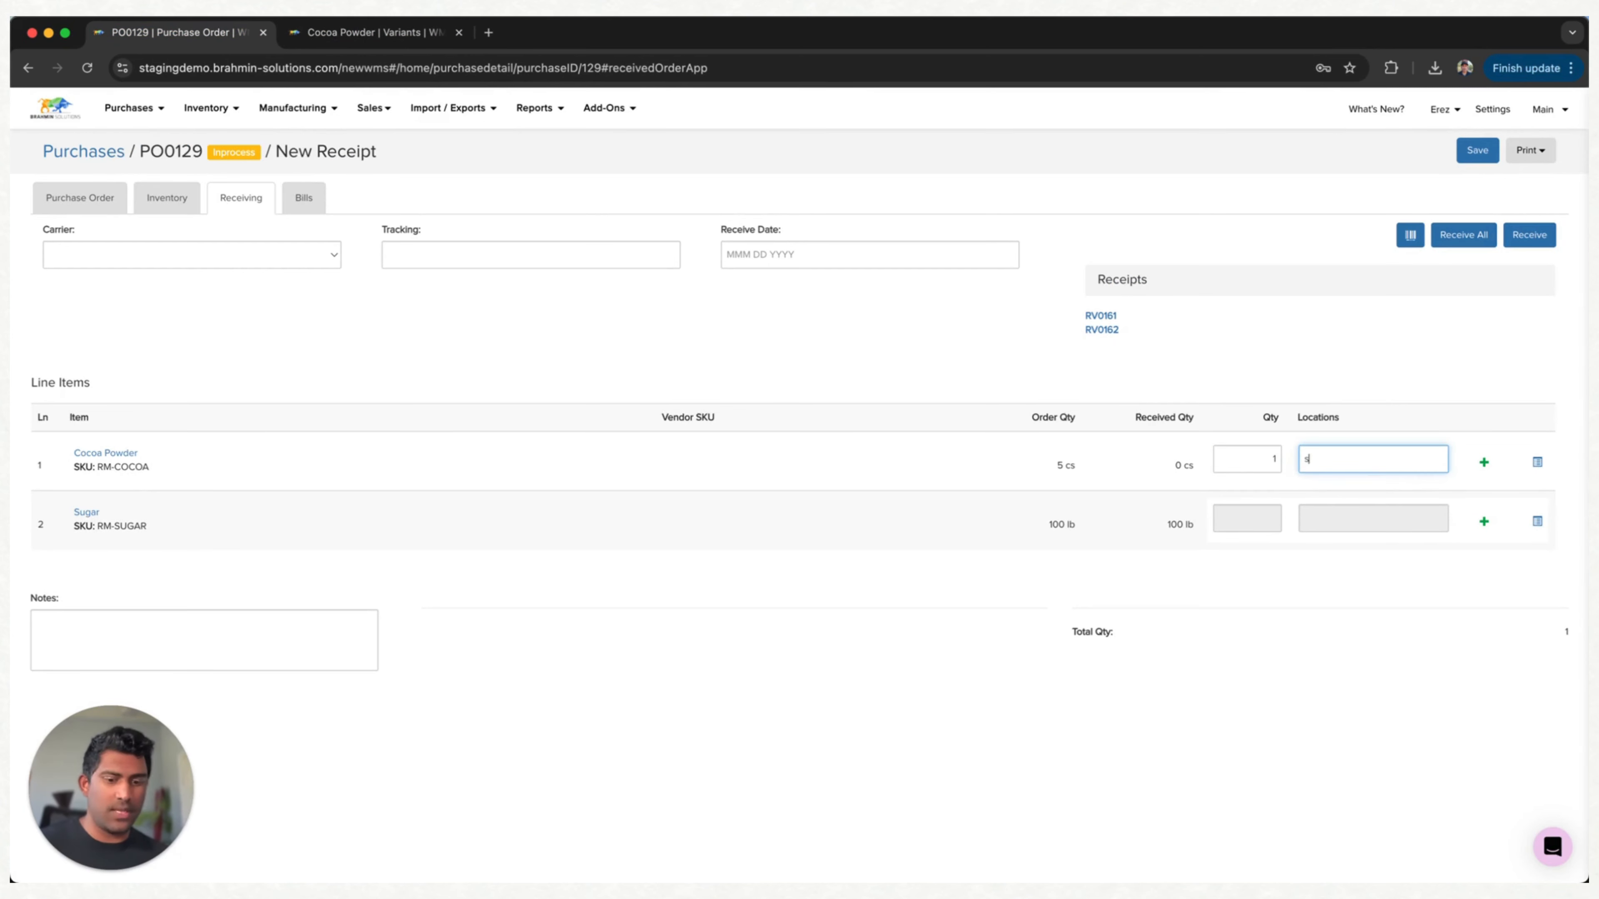
pyautogui.write('s')
pyautogui.click(1382, 482)
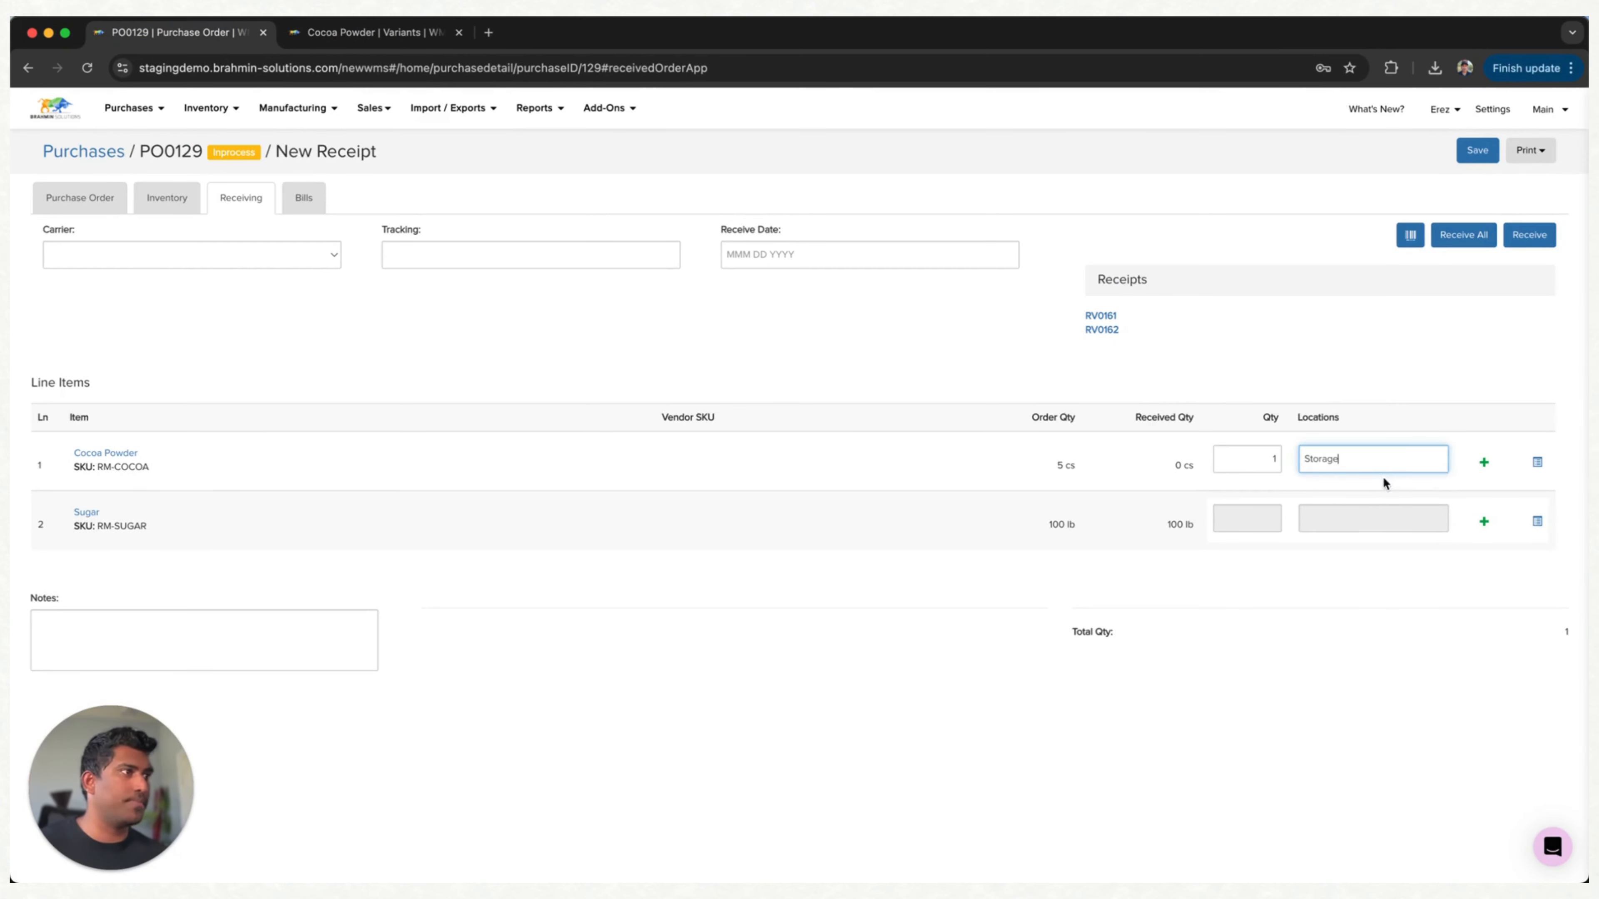
pyautogui.click(461, 39)
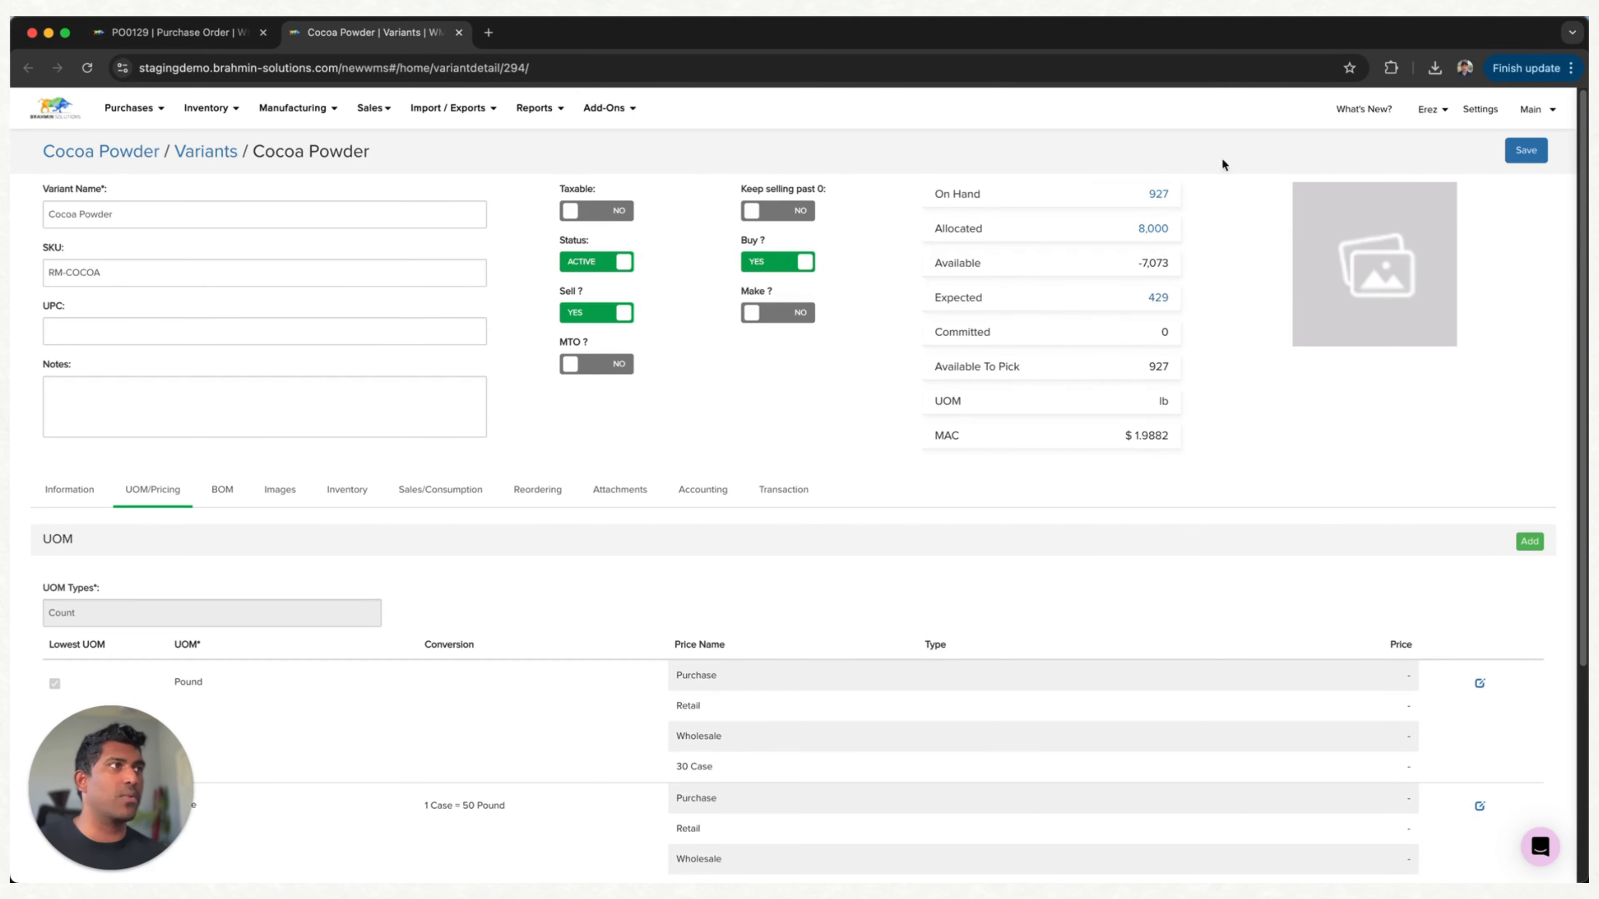
pyautogui.click(178, 33)
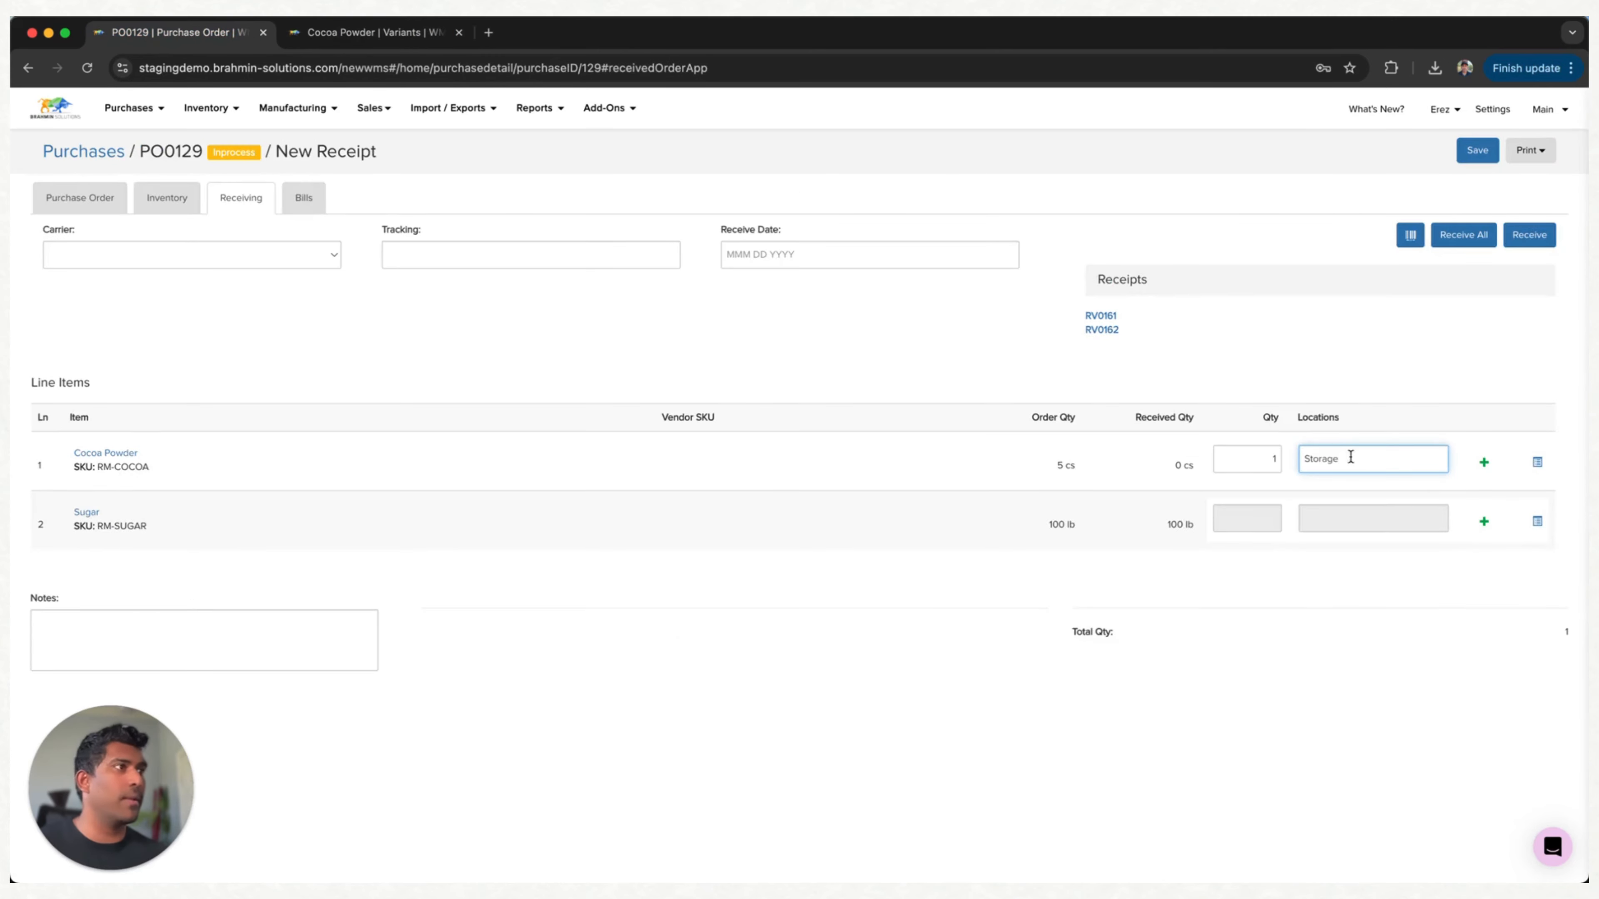
# Enter expiry date May 31 2025 and lot 546465 in the Cocoa Powder tracking details, and receive the case.
pyautogui.click(1537, 463)
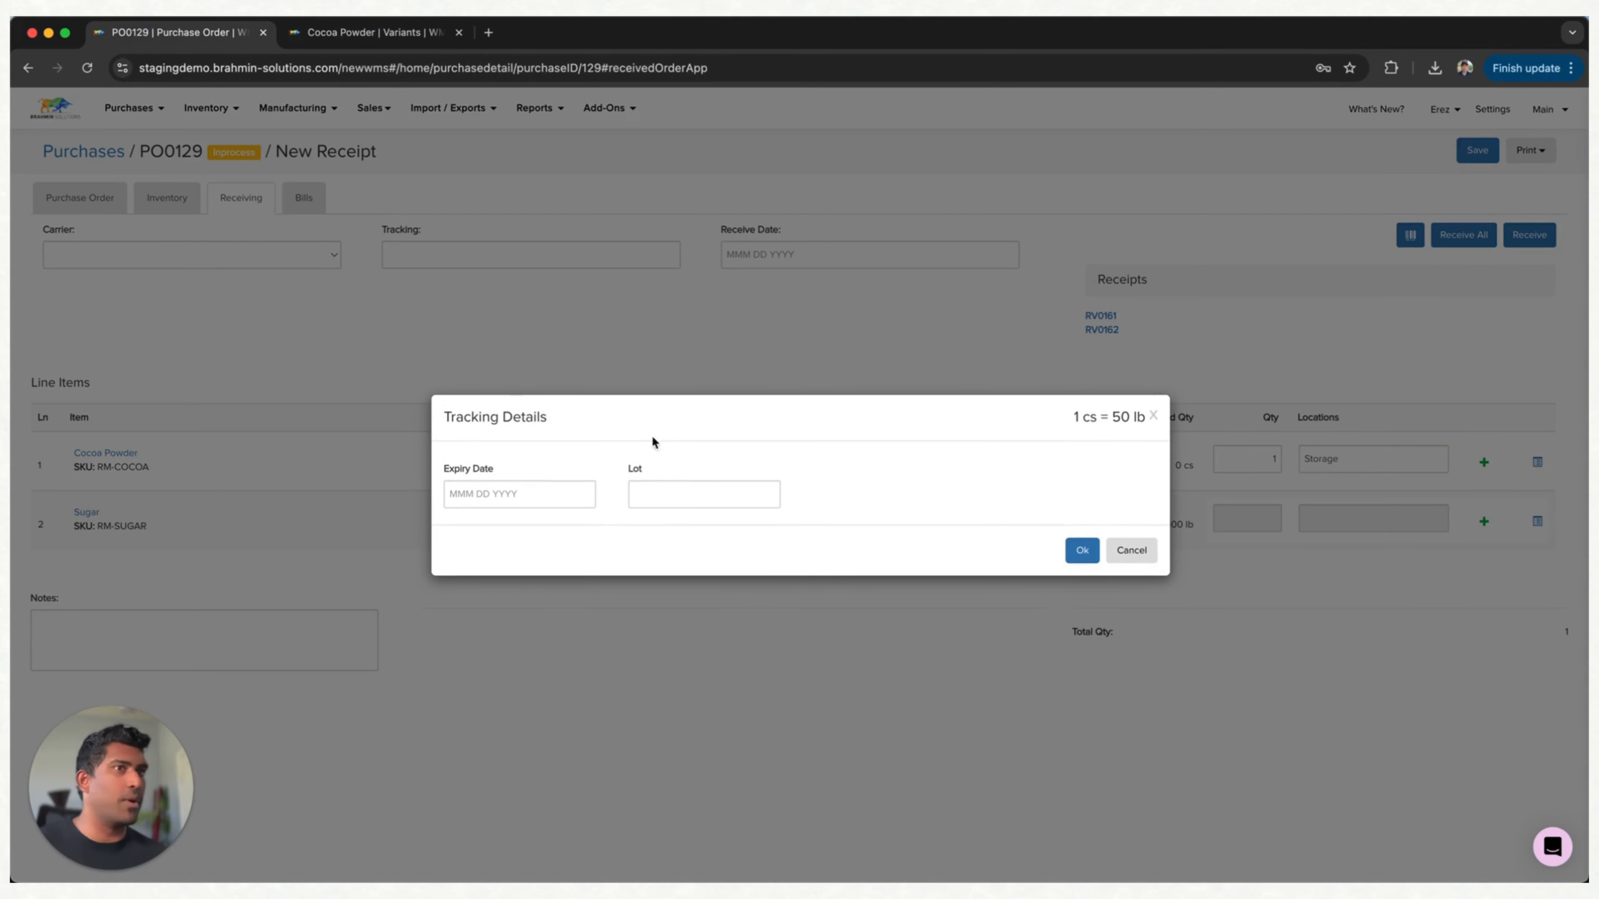
pyautogui.click(524, 490)
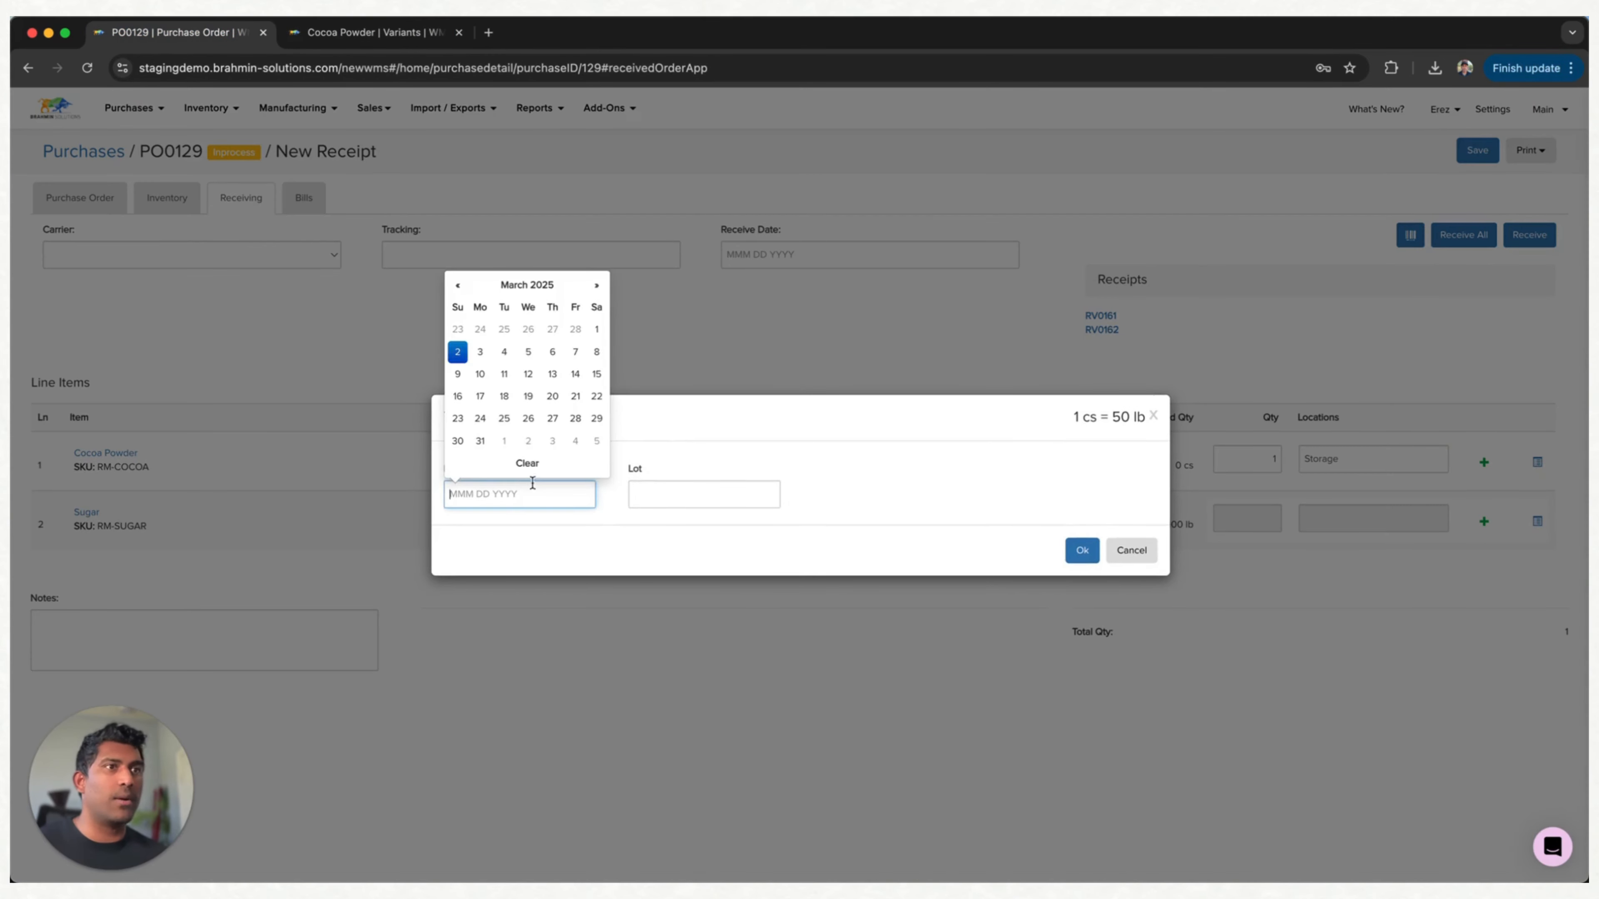
pyautogui.click(597, 287)
pyautogui.click(597, 287)
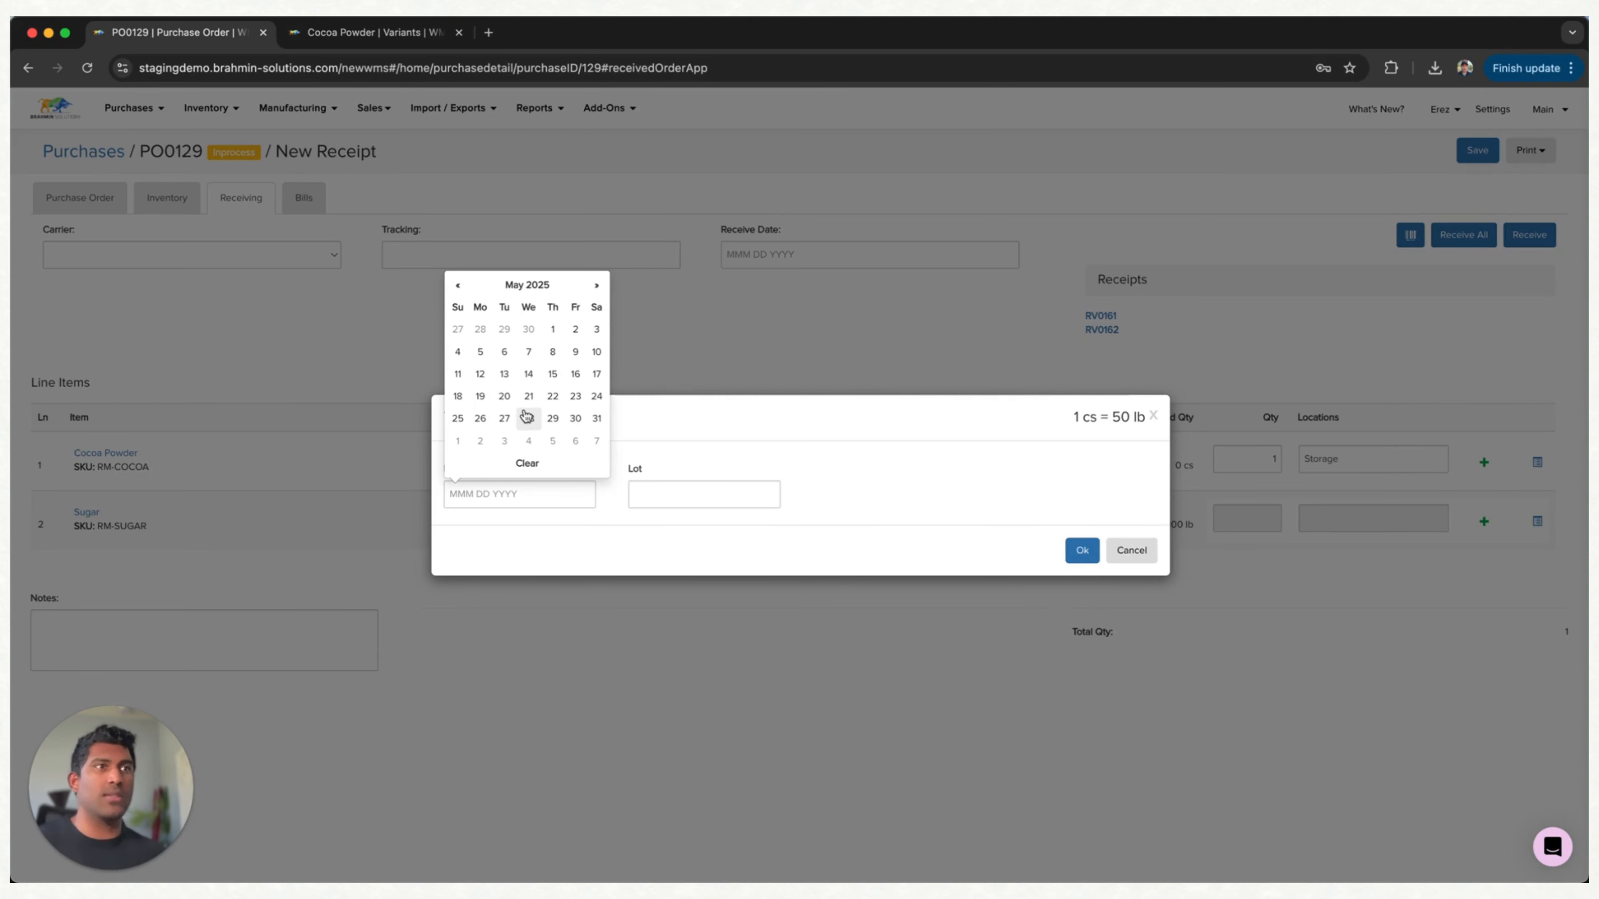
pyautogui.click(597, 418)
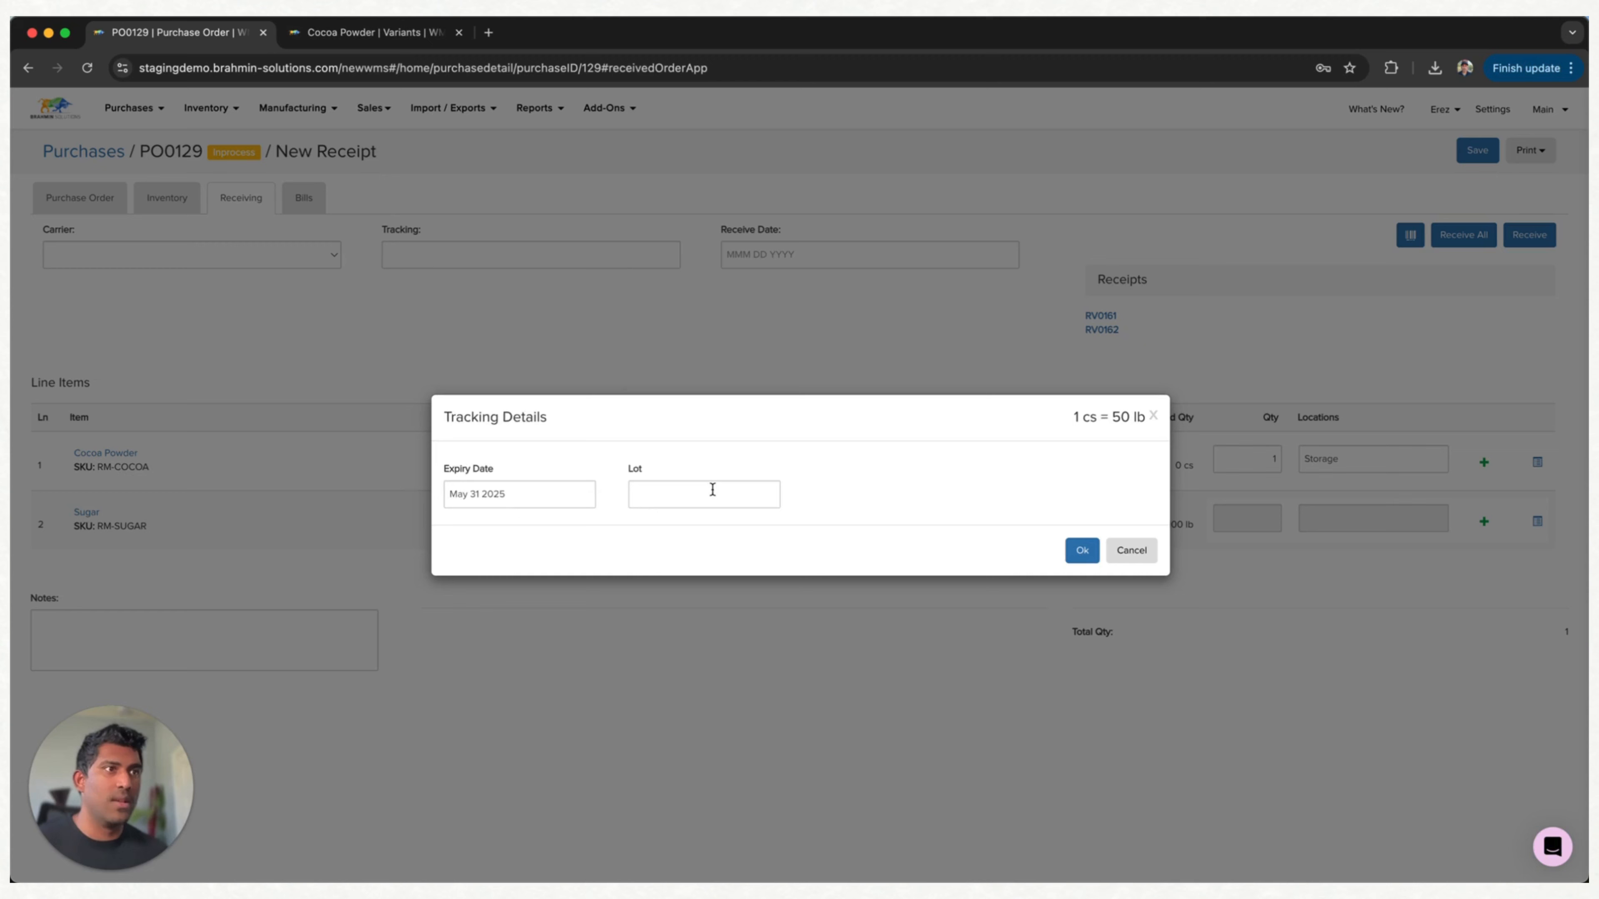
pyautogui.click(711, 489)
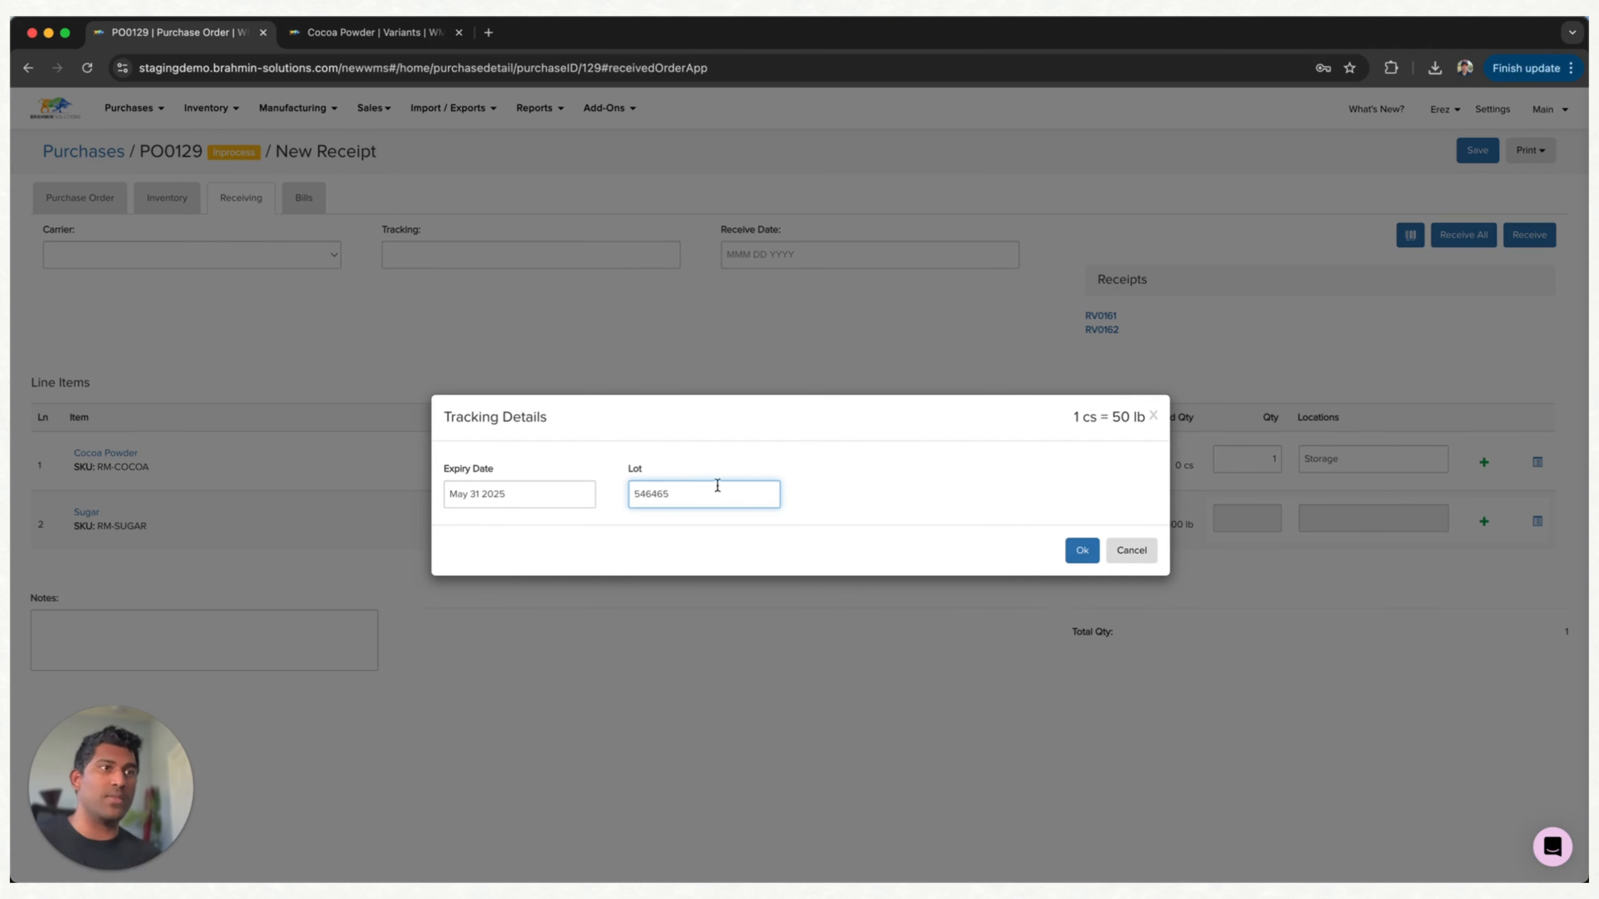
pyautogui.click(1082, 551)
pyautogui.click(1521, 234)
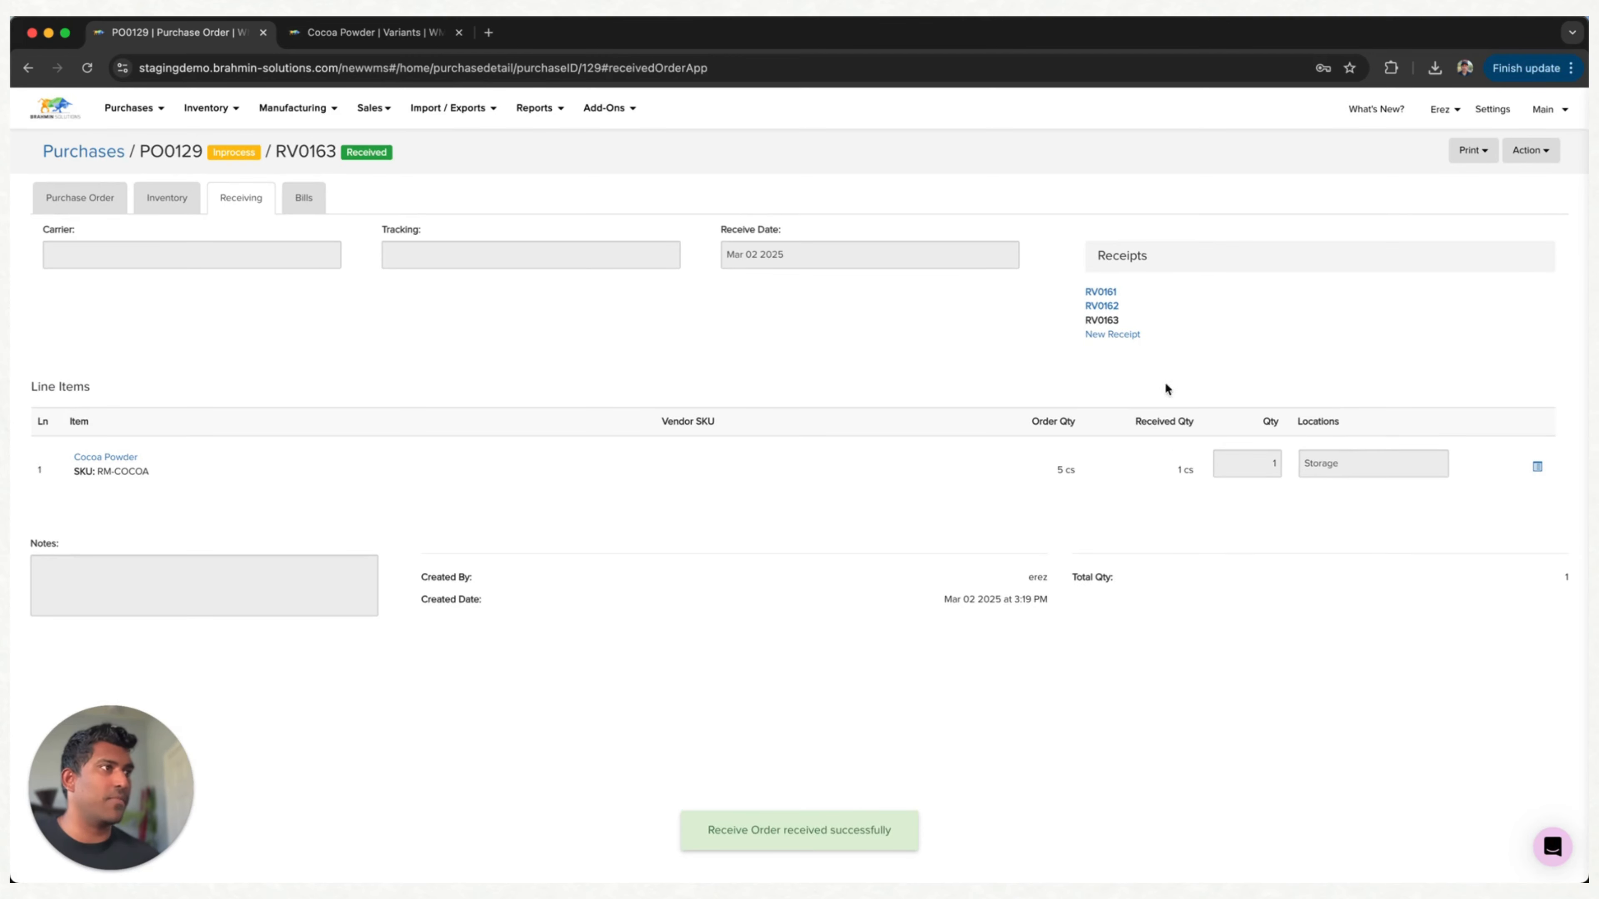
# Check Cocoa Powder's on-hand and expected quantities on its variant page after the receipt.
pyautogui.click(330, 39)
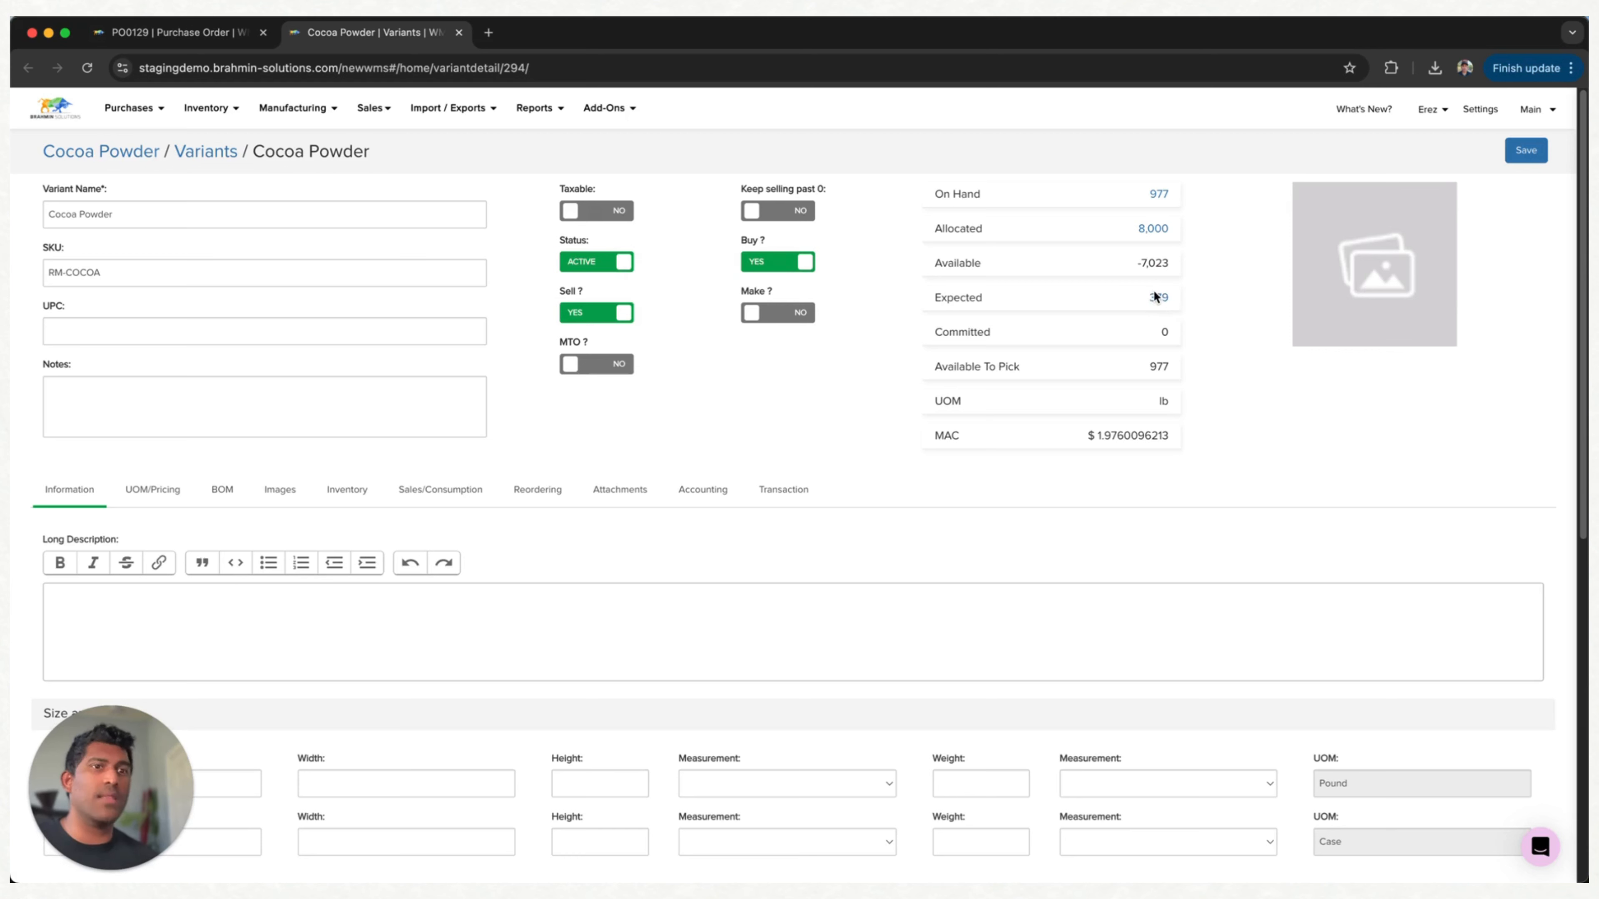
# Start another receipt on PO0129 and fill in the remaining 4 cases of Cocoa Powder with location Storage.
pyautogui.click(139, 36)
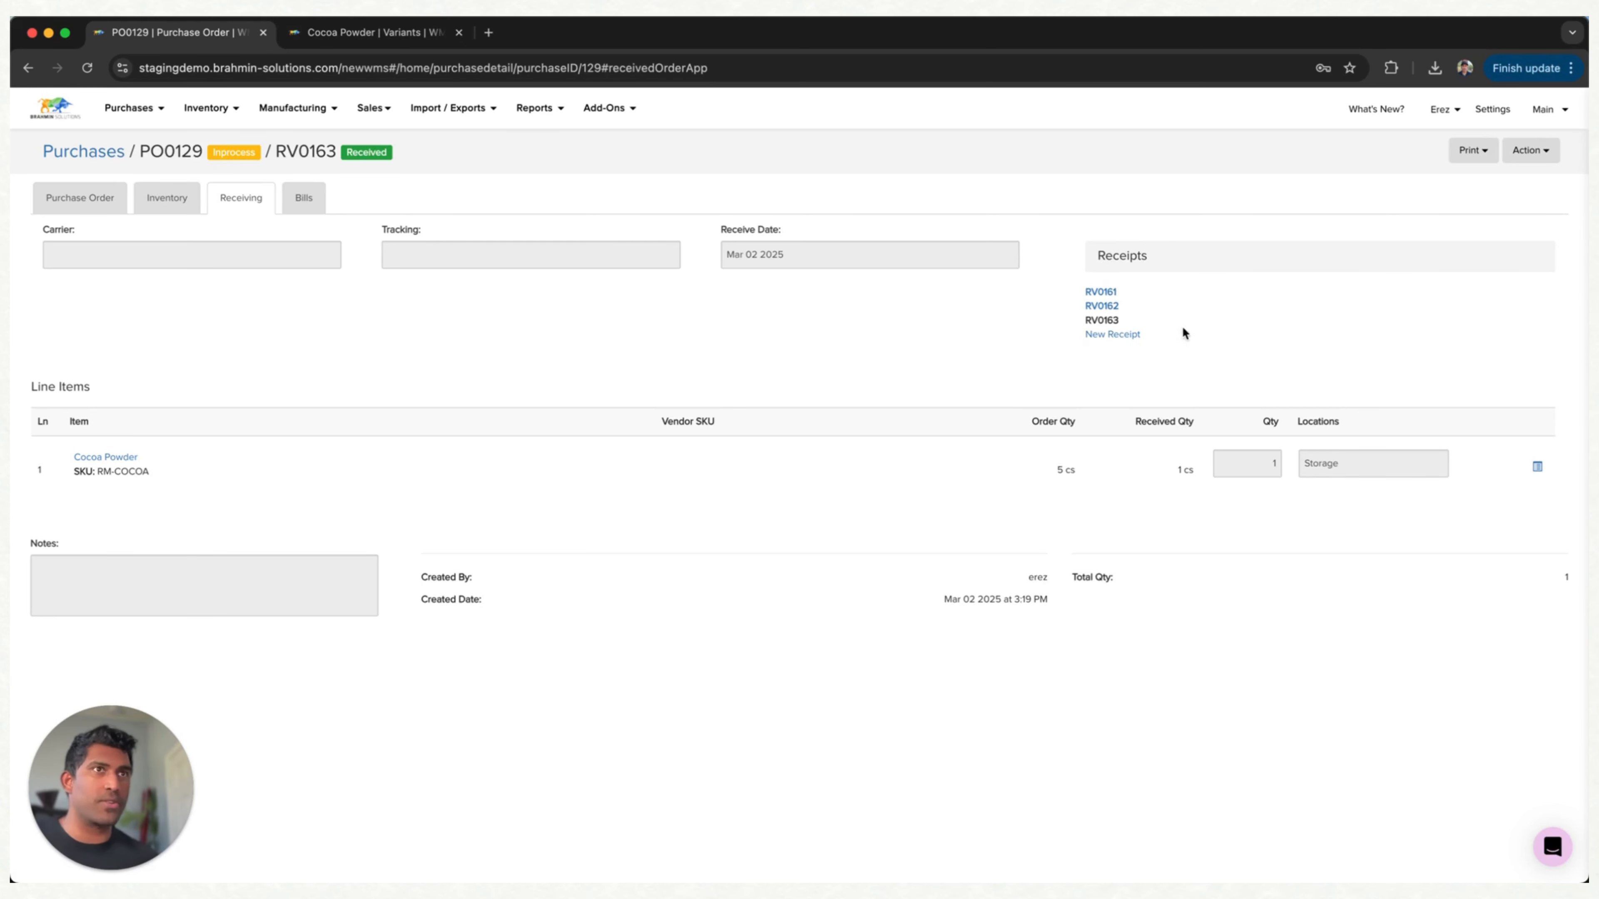
pyautogui.click(1133, 339)
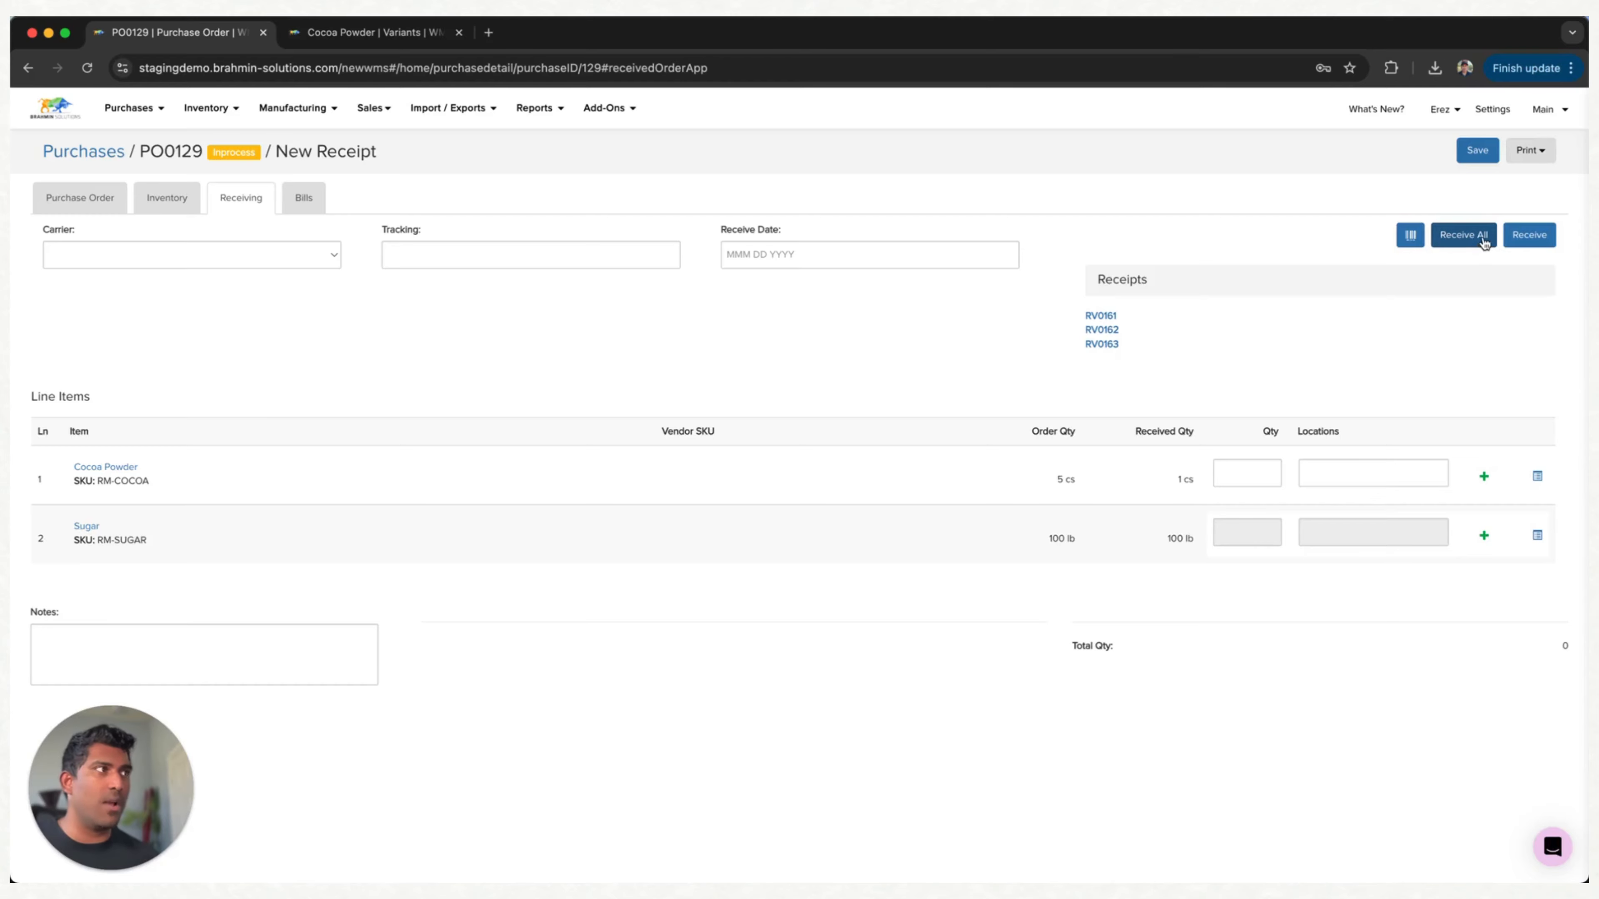
pyautogui.click(1463, 235)
pyautogui.click(822, 568)
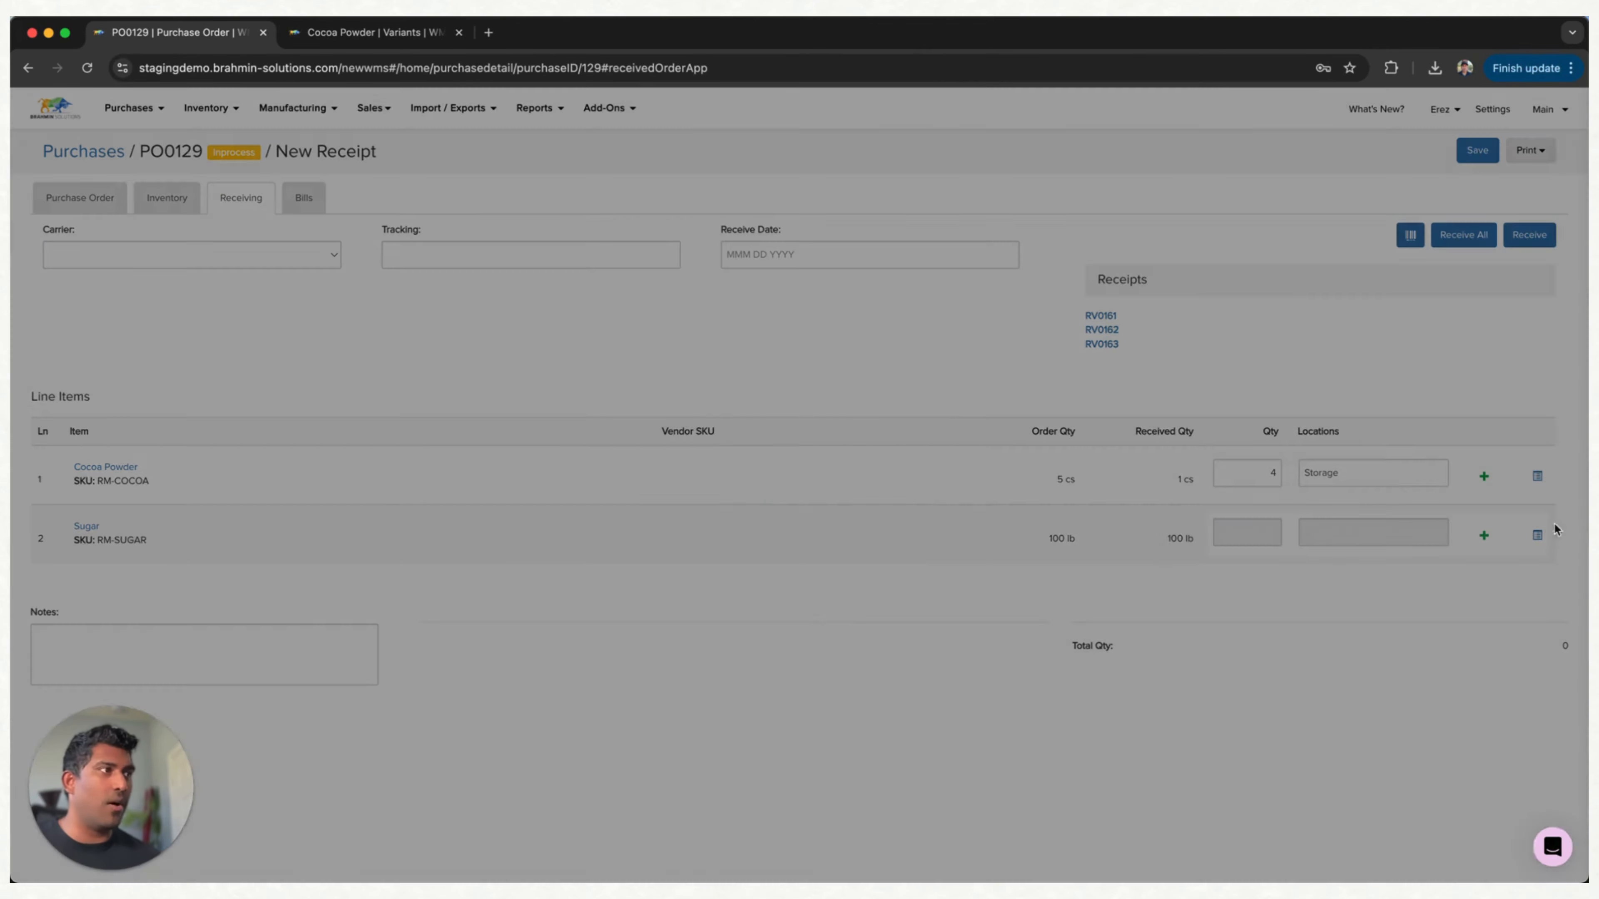
pyautogui.click(1537, 477)
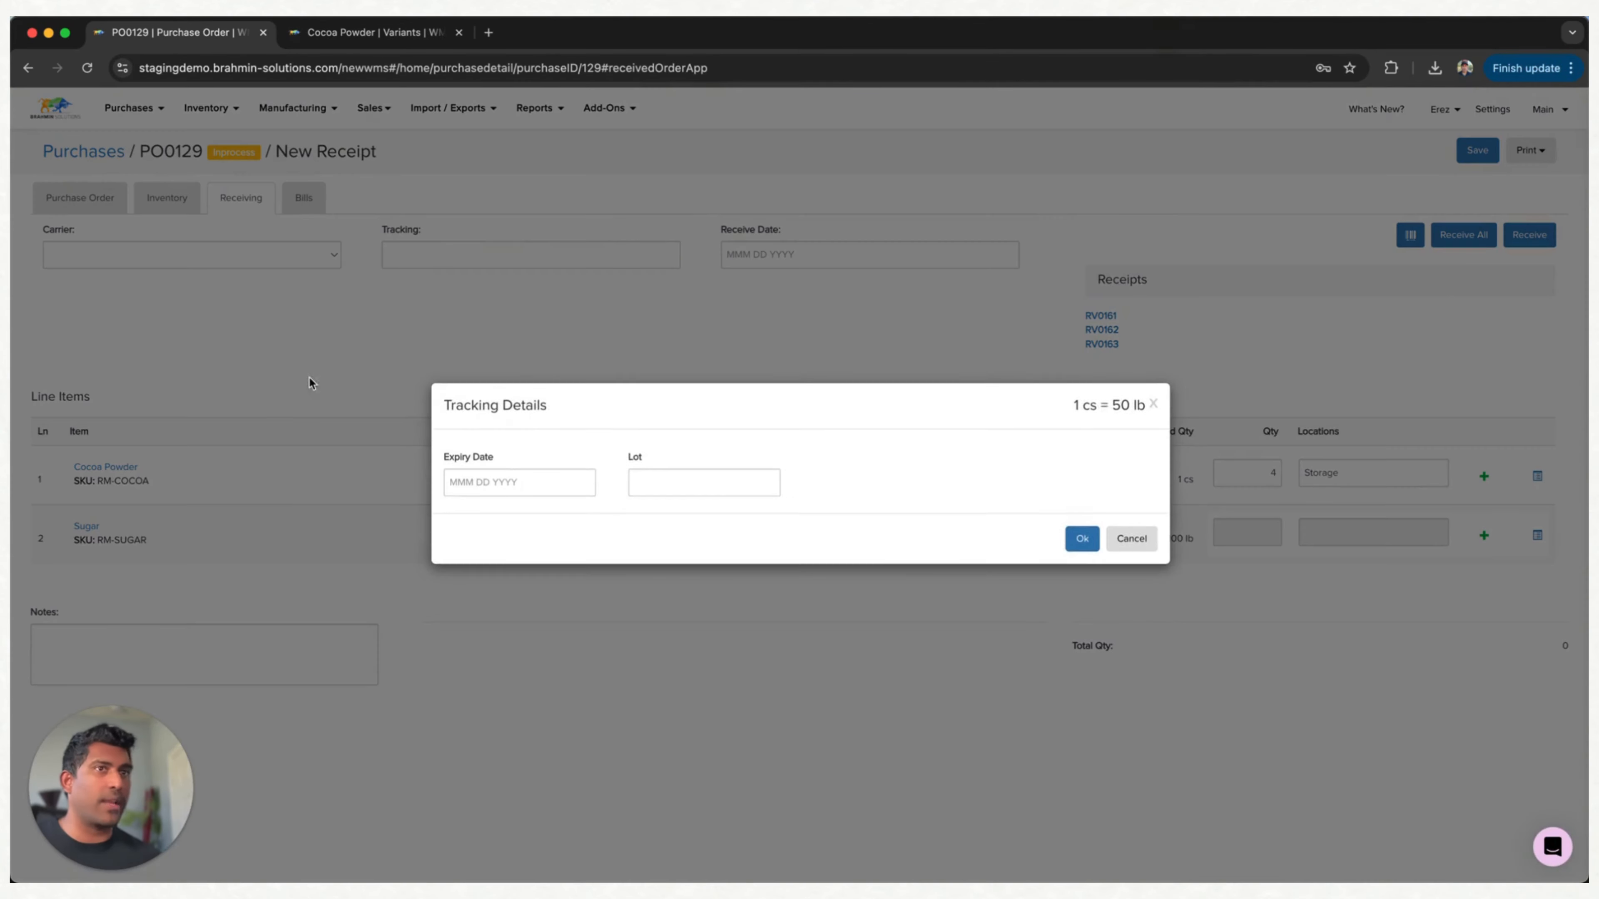
pyautogui.click(712, 491)
pyautogui.write('6574567457')
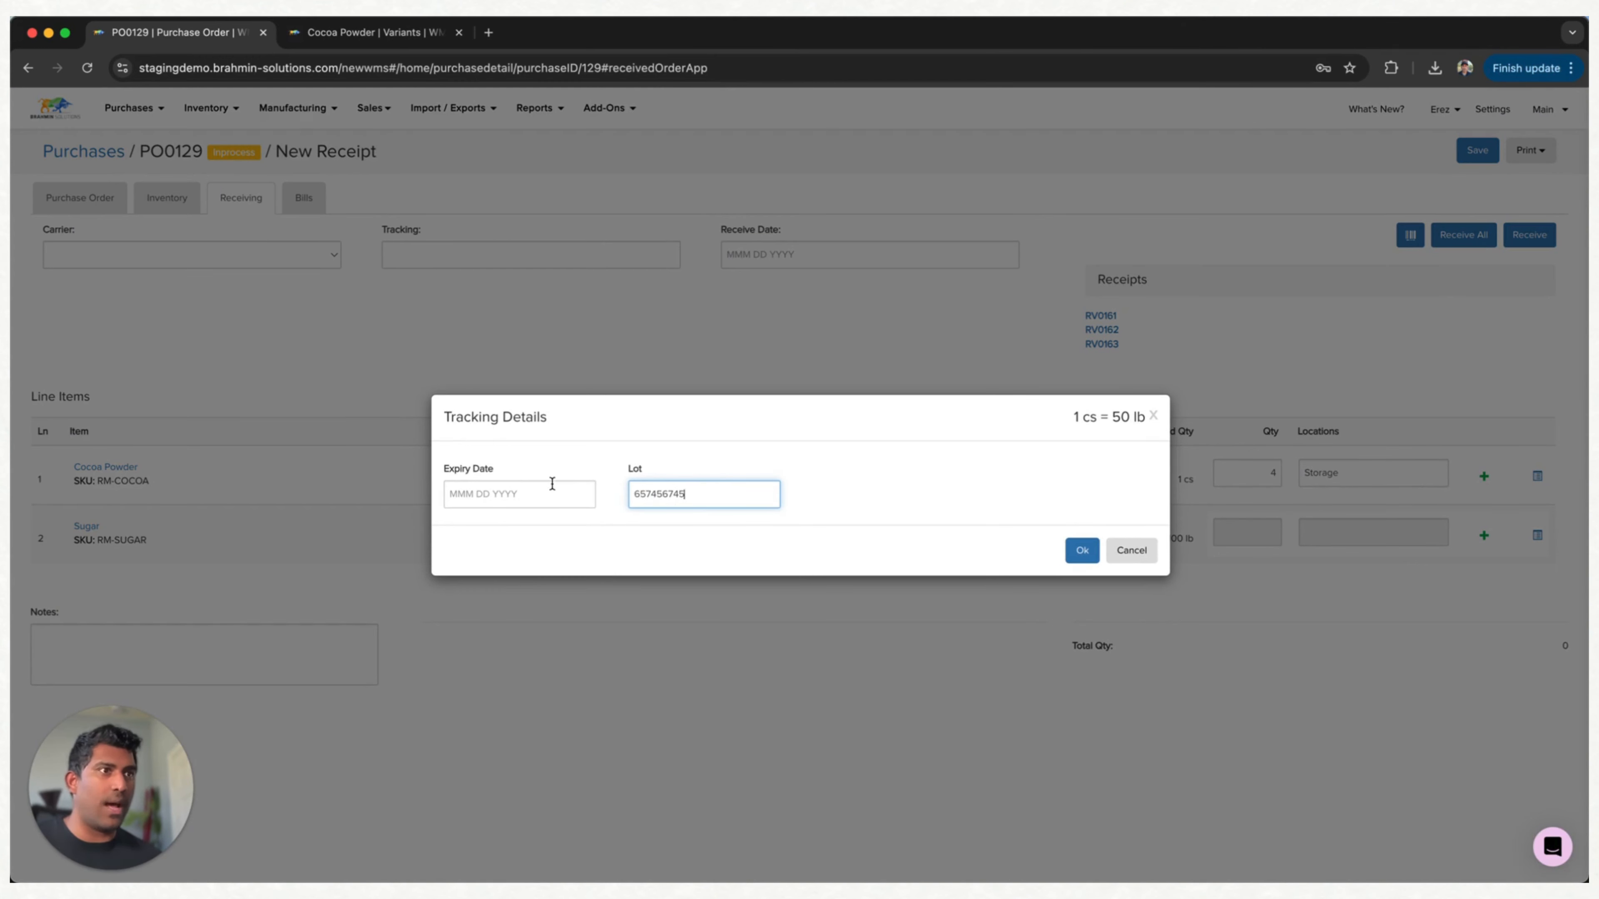
pyautogui.click(549, 486)
pyautogui.click(597, 286)
pyautogui.click(596, 287)
pyautogui.click(596, 286)
pyautogui.click(596, 287)
pyautogui.click(597, 287)
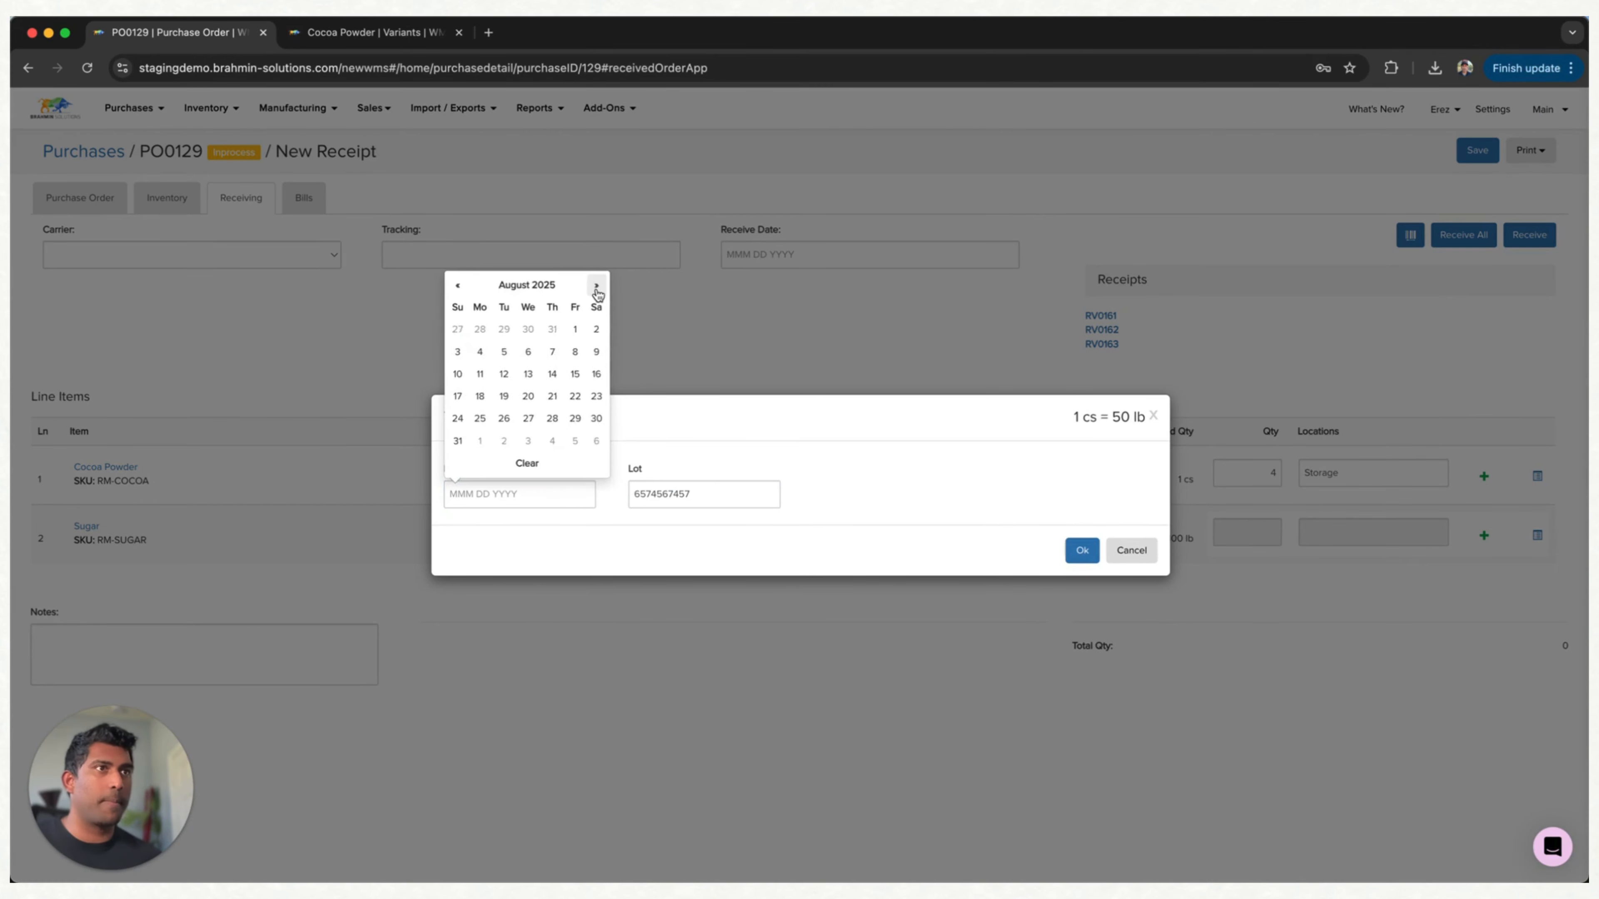
pyautogui.click(596, 286)
pyautogui.click(596, 286)
pyautogui.click(597, 287)
pyautogui.click(458, 440)
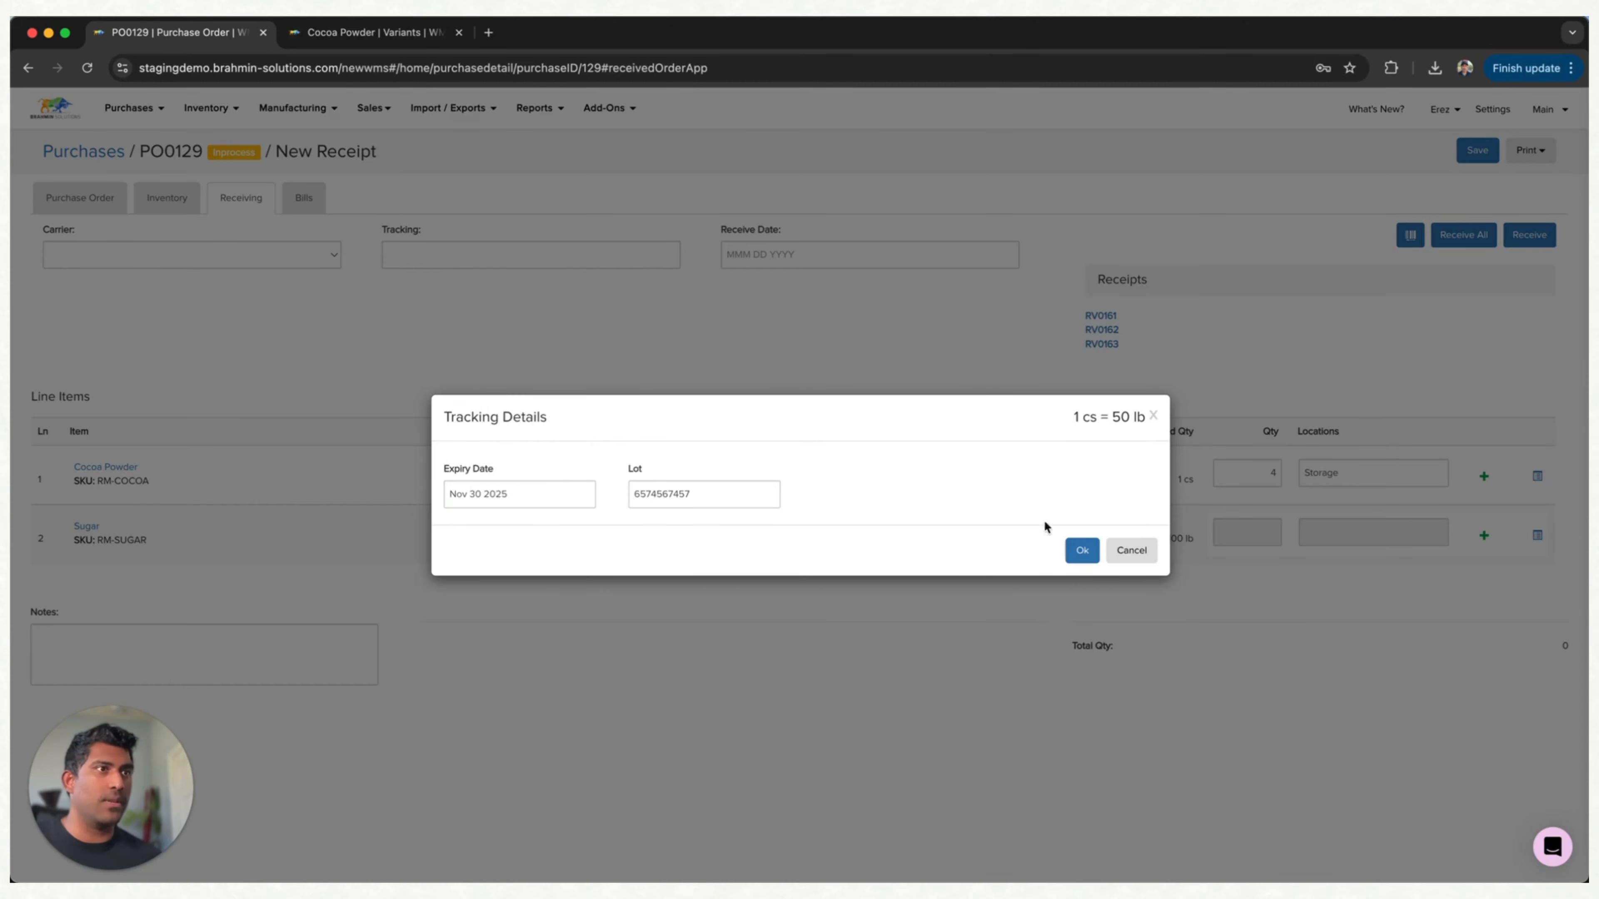
pyautogui.click(1082, 550)
pyautogui.click(1525, 236)
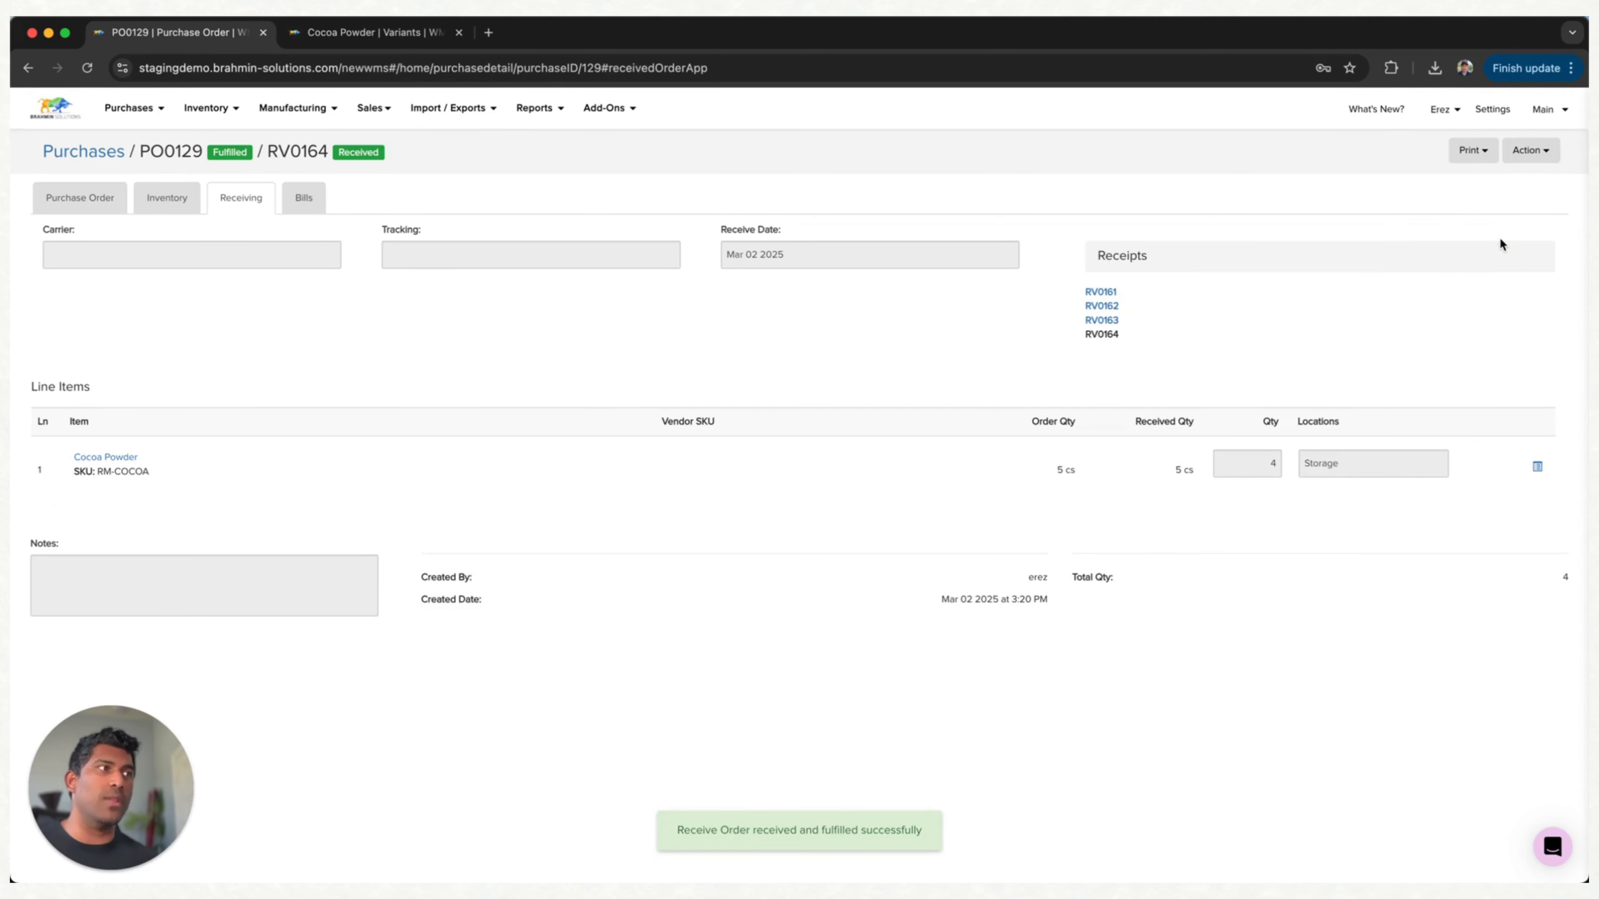
# Open purchase order PO0126 and fill its new receipt with the full quantities of all lines in location Storage.
pyautogui.click(88, 154)
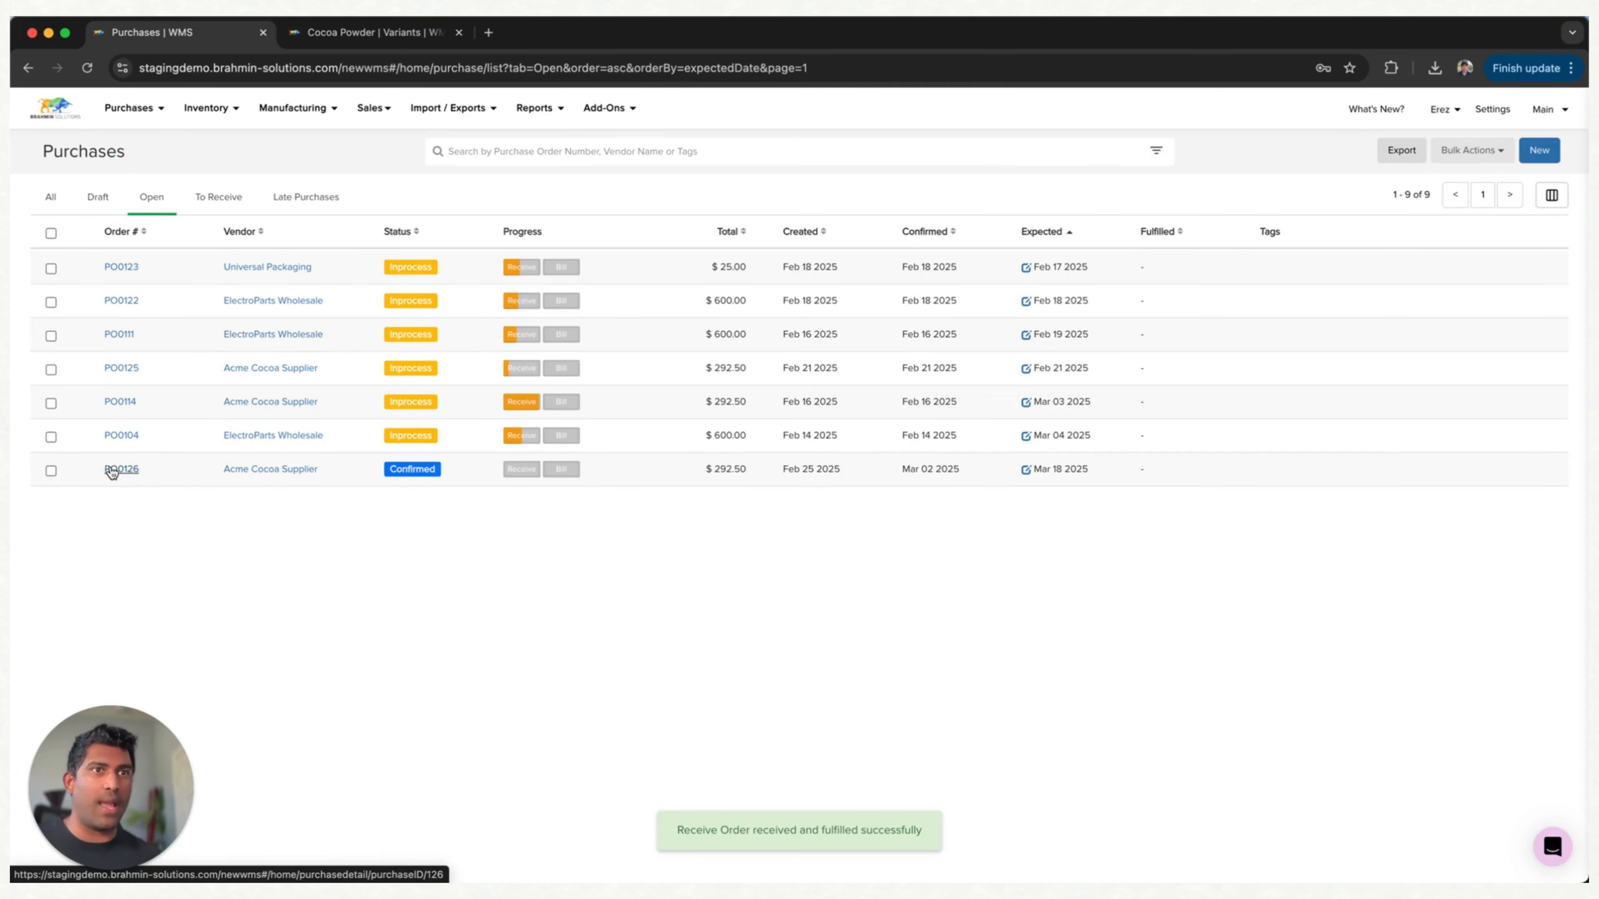
pyautogui.click(110, 469)
pyautogui.click(238, 193)
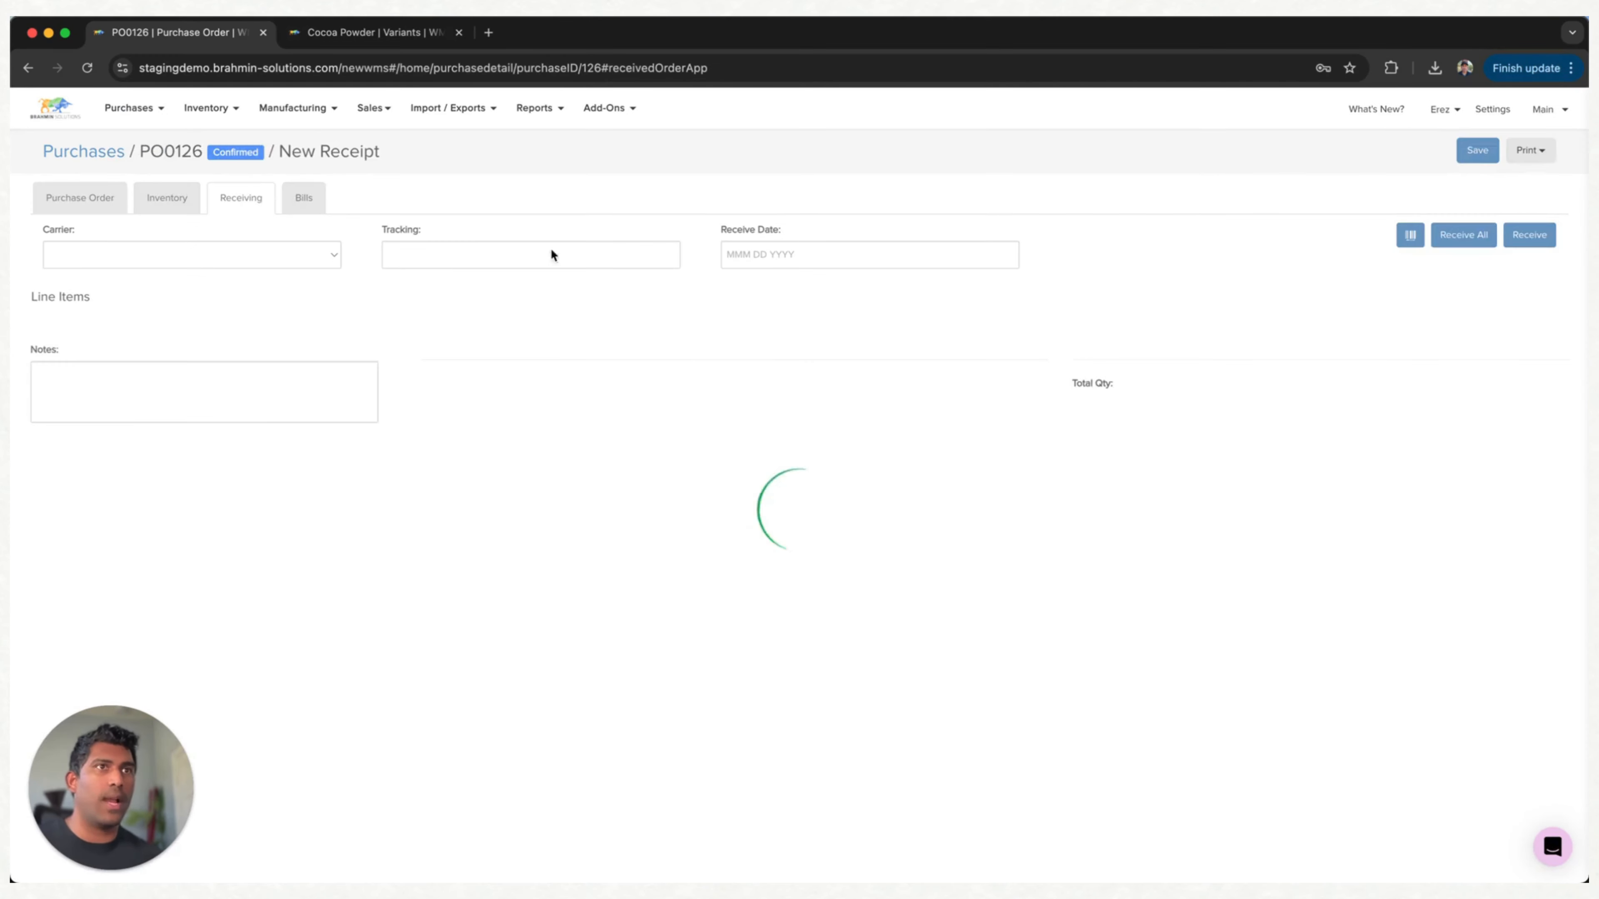
pyautogui.click(1451, 243)
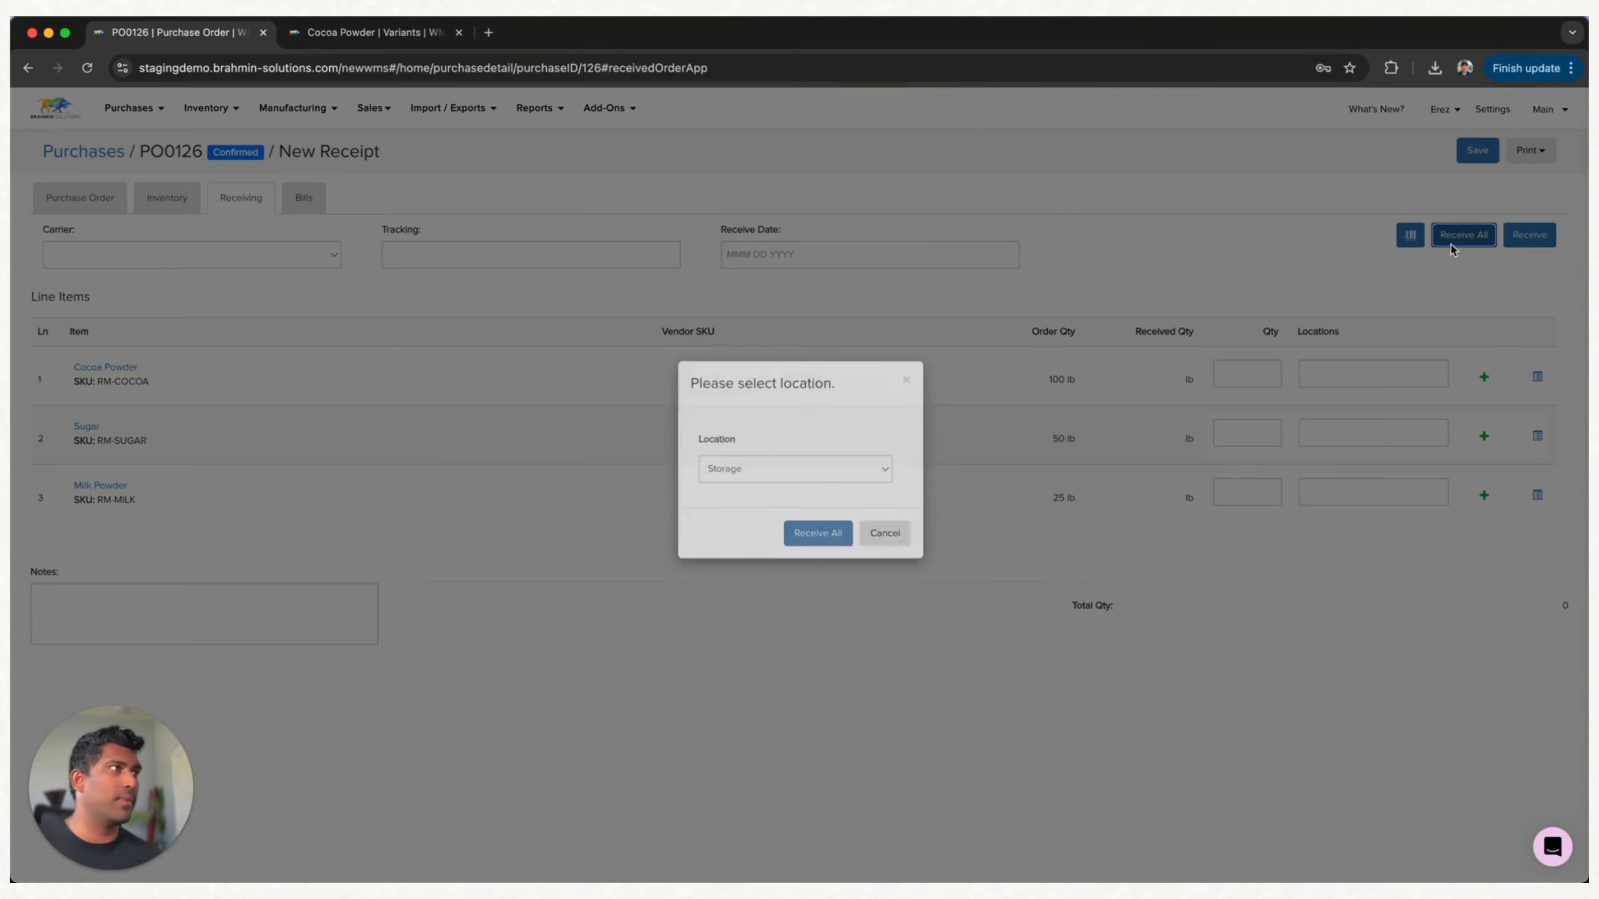
pyautogui.click(815, 559)
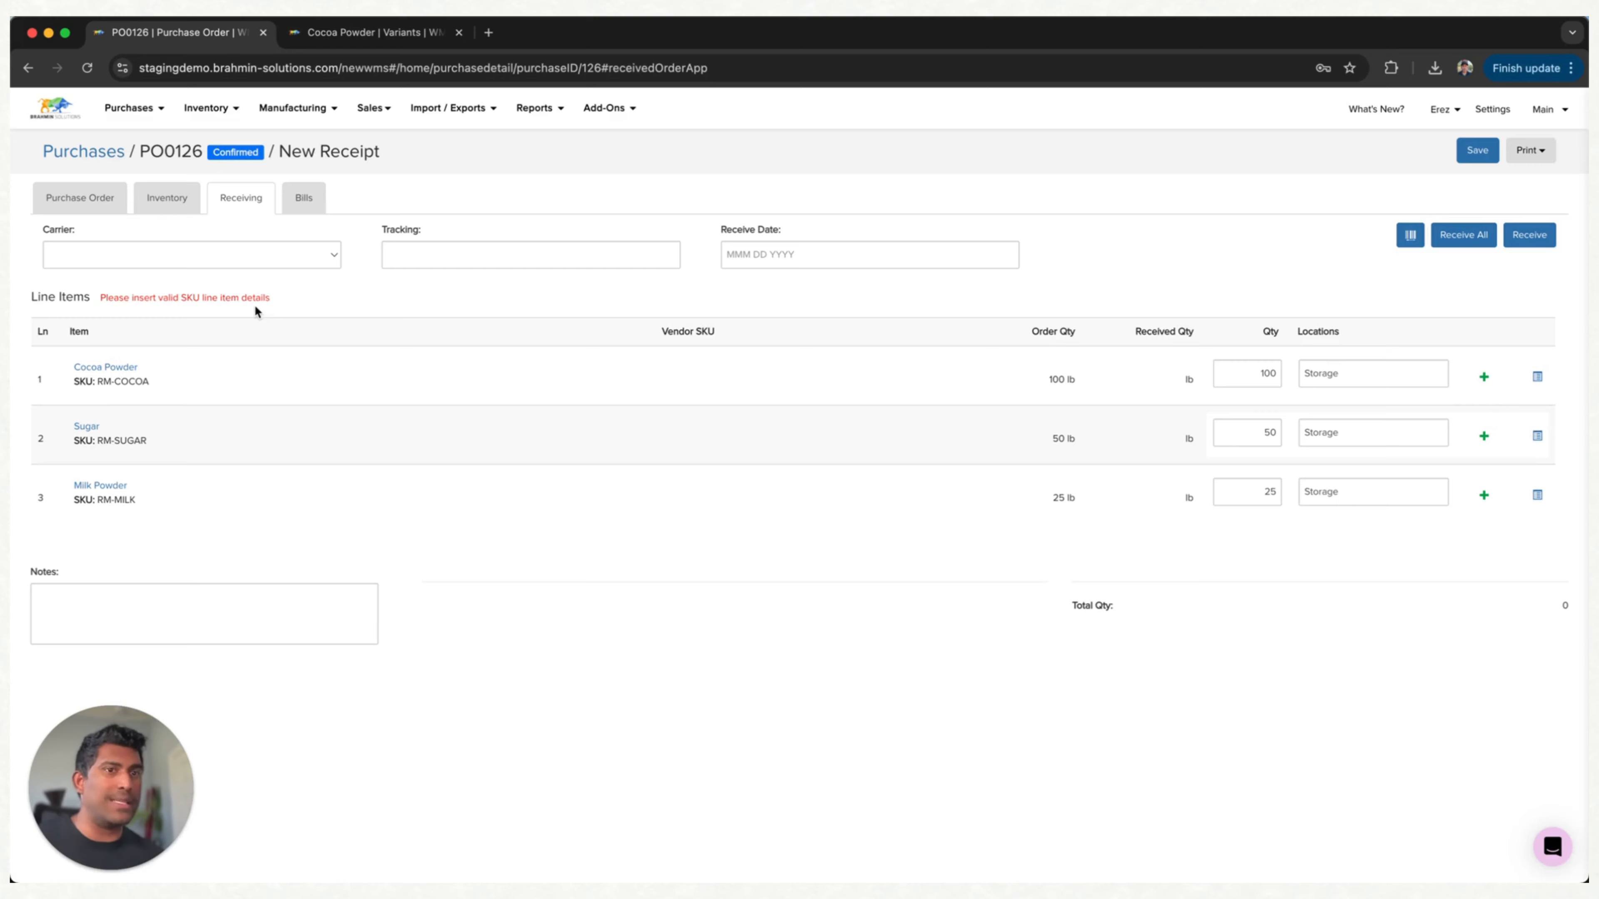
# Enter lot 57657657 and an expiry date in the tracking details of PO0126's Cocoa Powder line.
pyautogui.click(1537, 377)
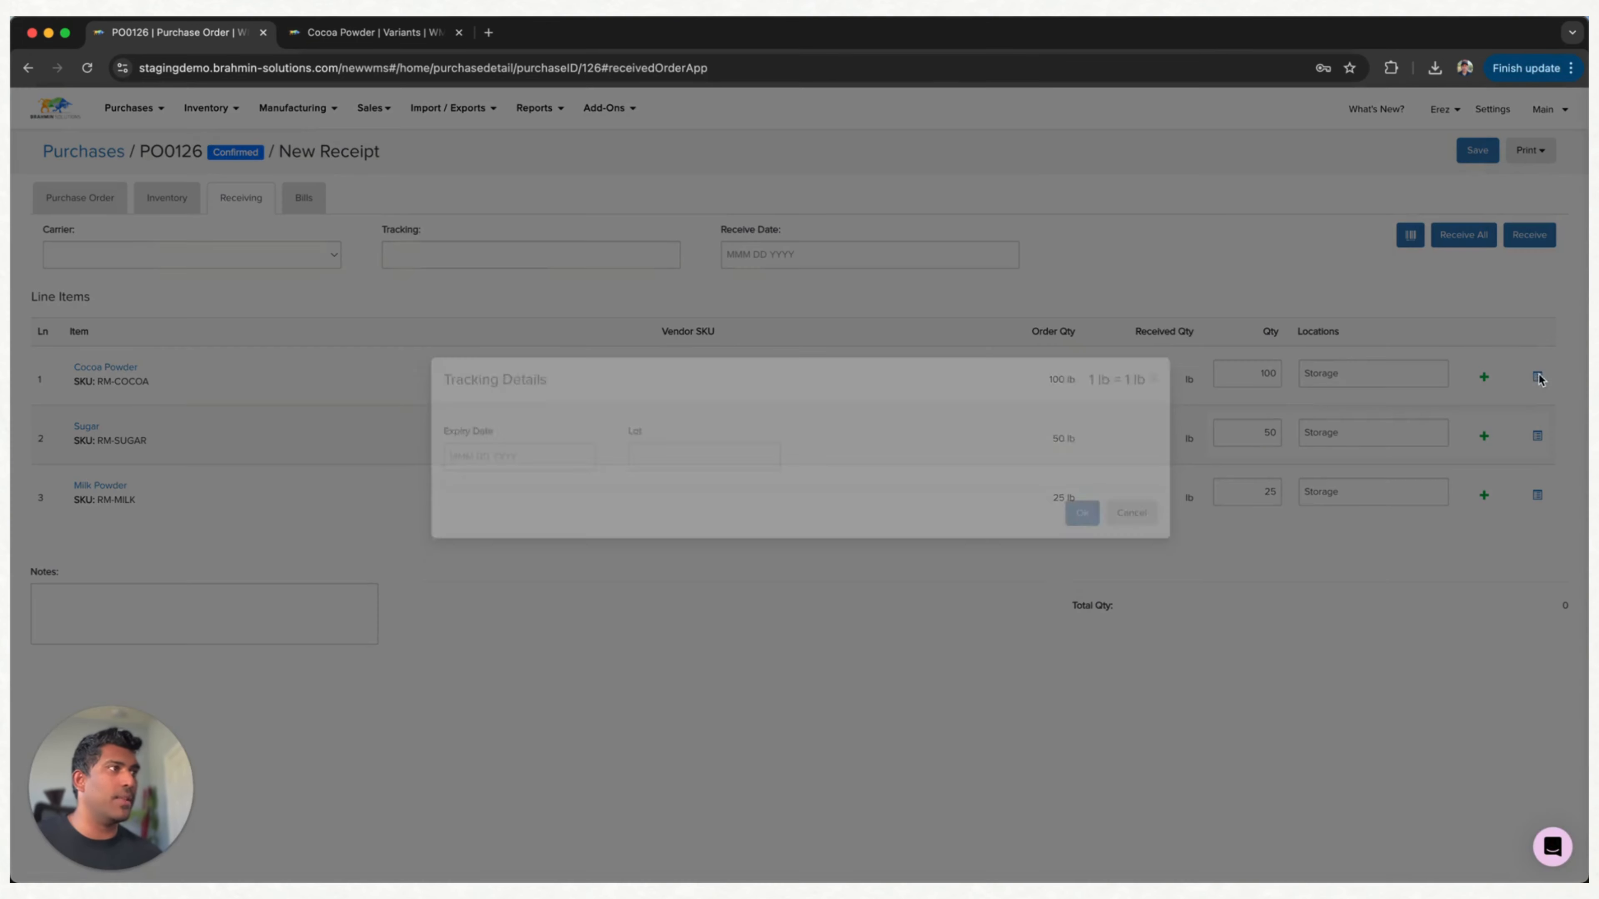
pyautogui.click(713, 498)
pyautogui.write('57657657')
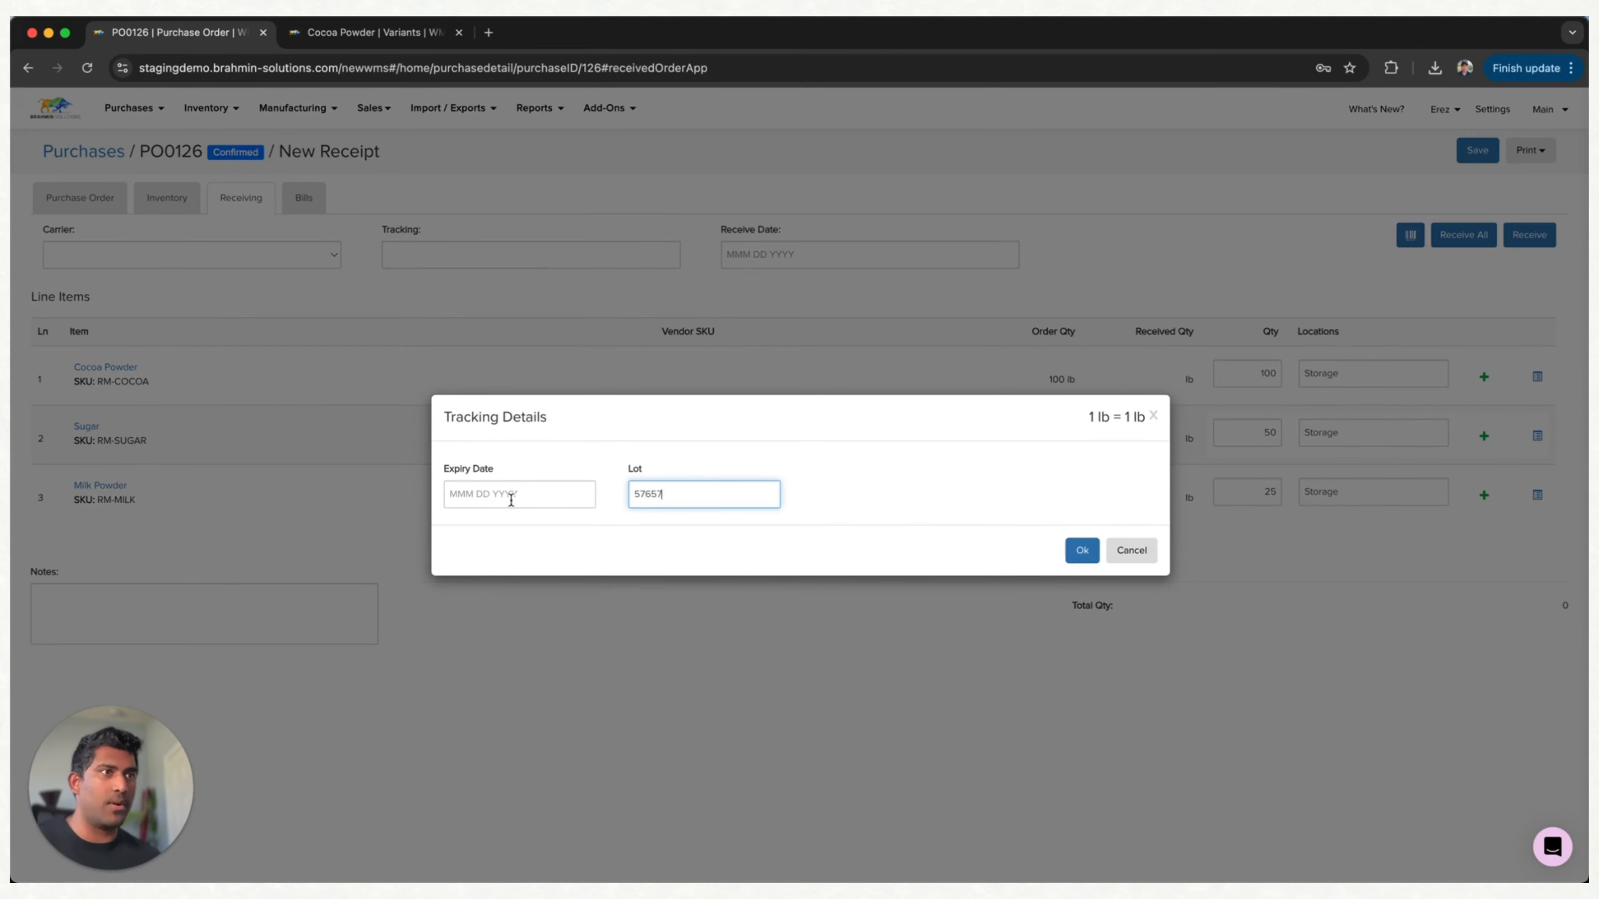
pyautogui.click(511, 496)
pyautogui.click(596, 286)
pyautogui.click(596, 285)
pyautogui.click(596, 285)
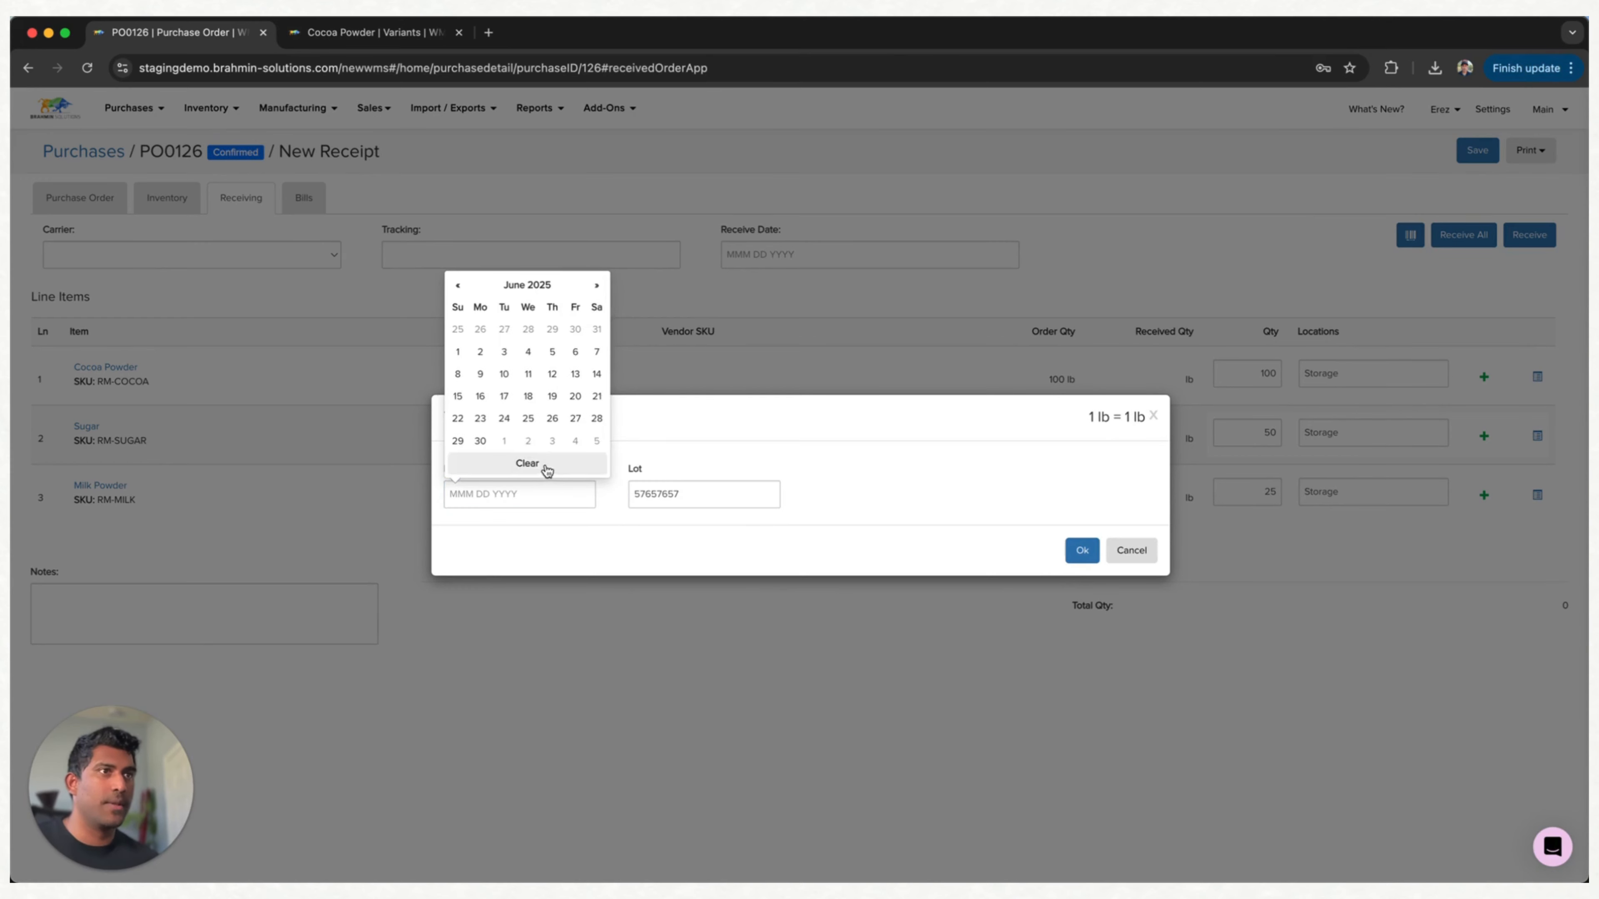
pyautogui.click(518, 441)
pyautogui.click(1082, 550)
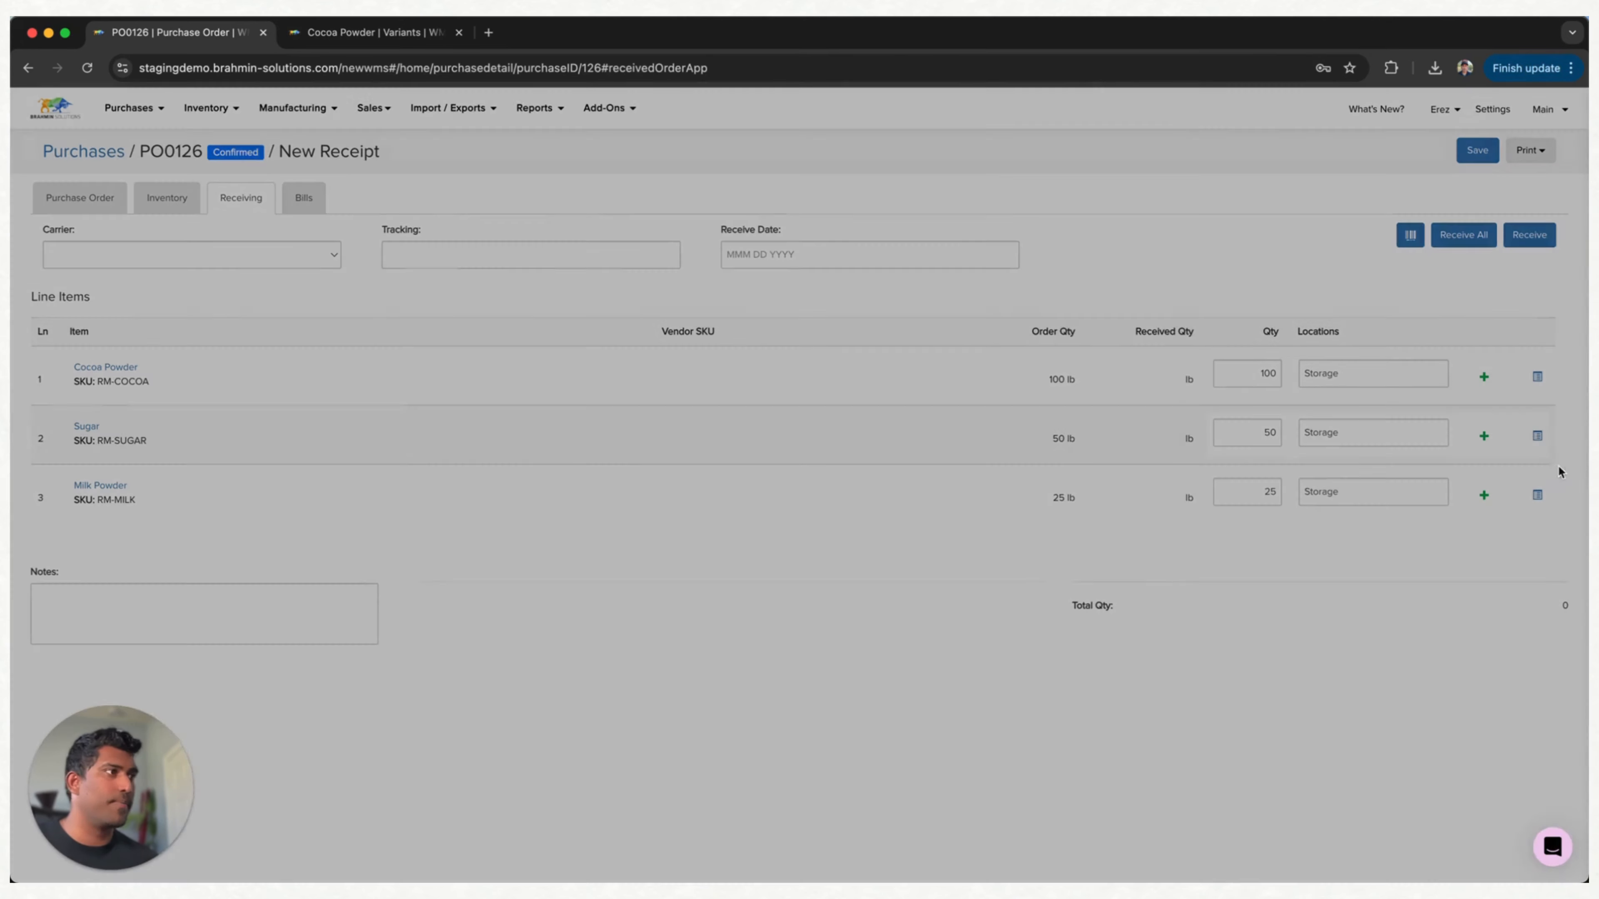
pyautogui.click(1538, 438)
pyautogui.write('6575467457')
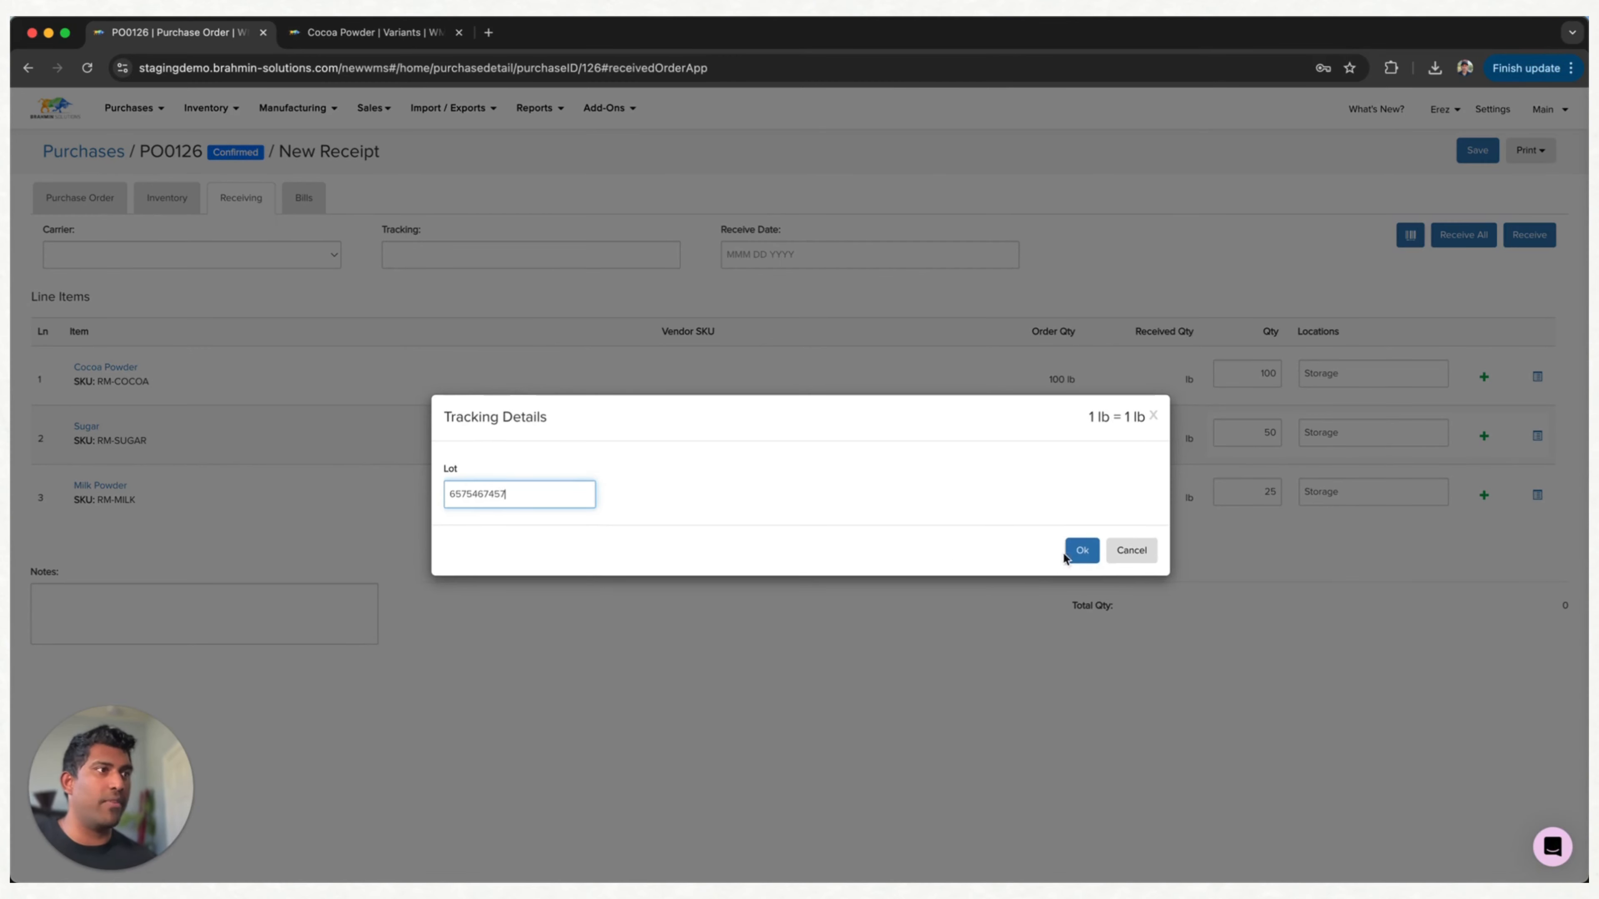
pyautogui.click(1083, 550)
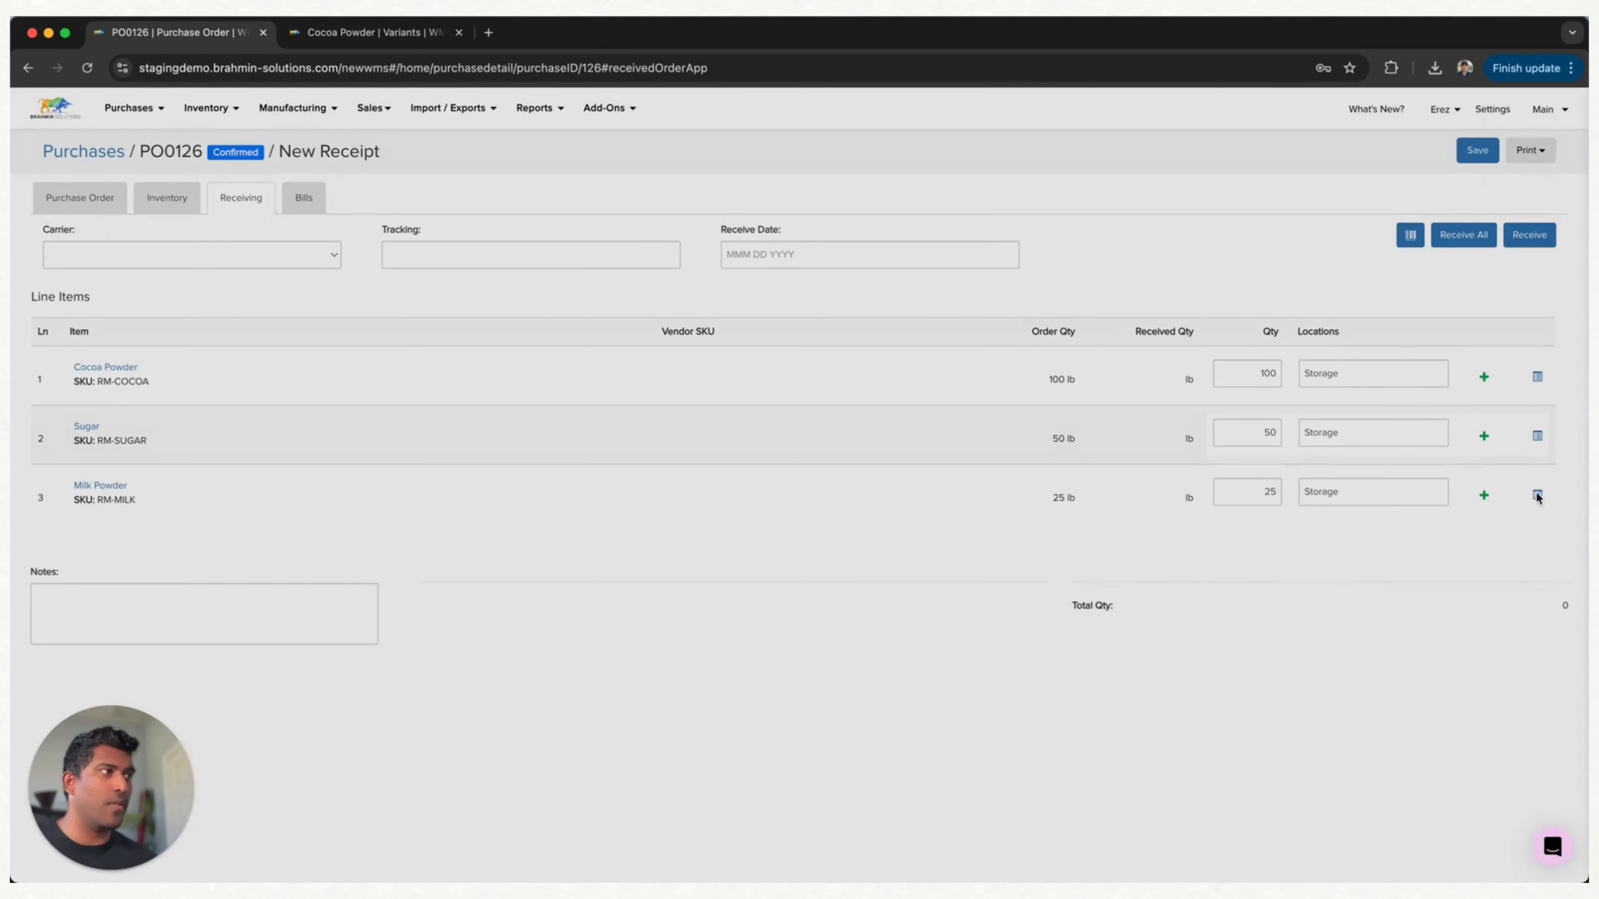
# Enter lot 456456 in the Milk Powder line's tracking details, and receive all lines of PO0126.
pyautogui.click(1538, 496)
pyautogui.write('LOT20240101')
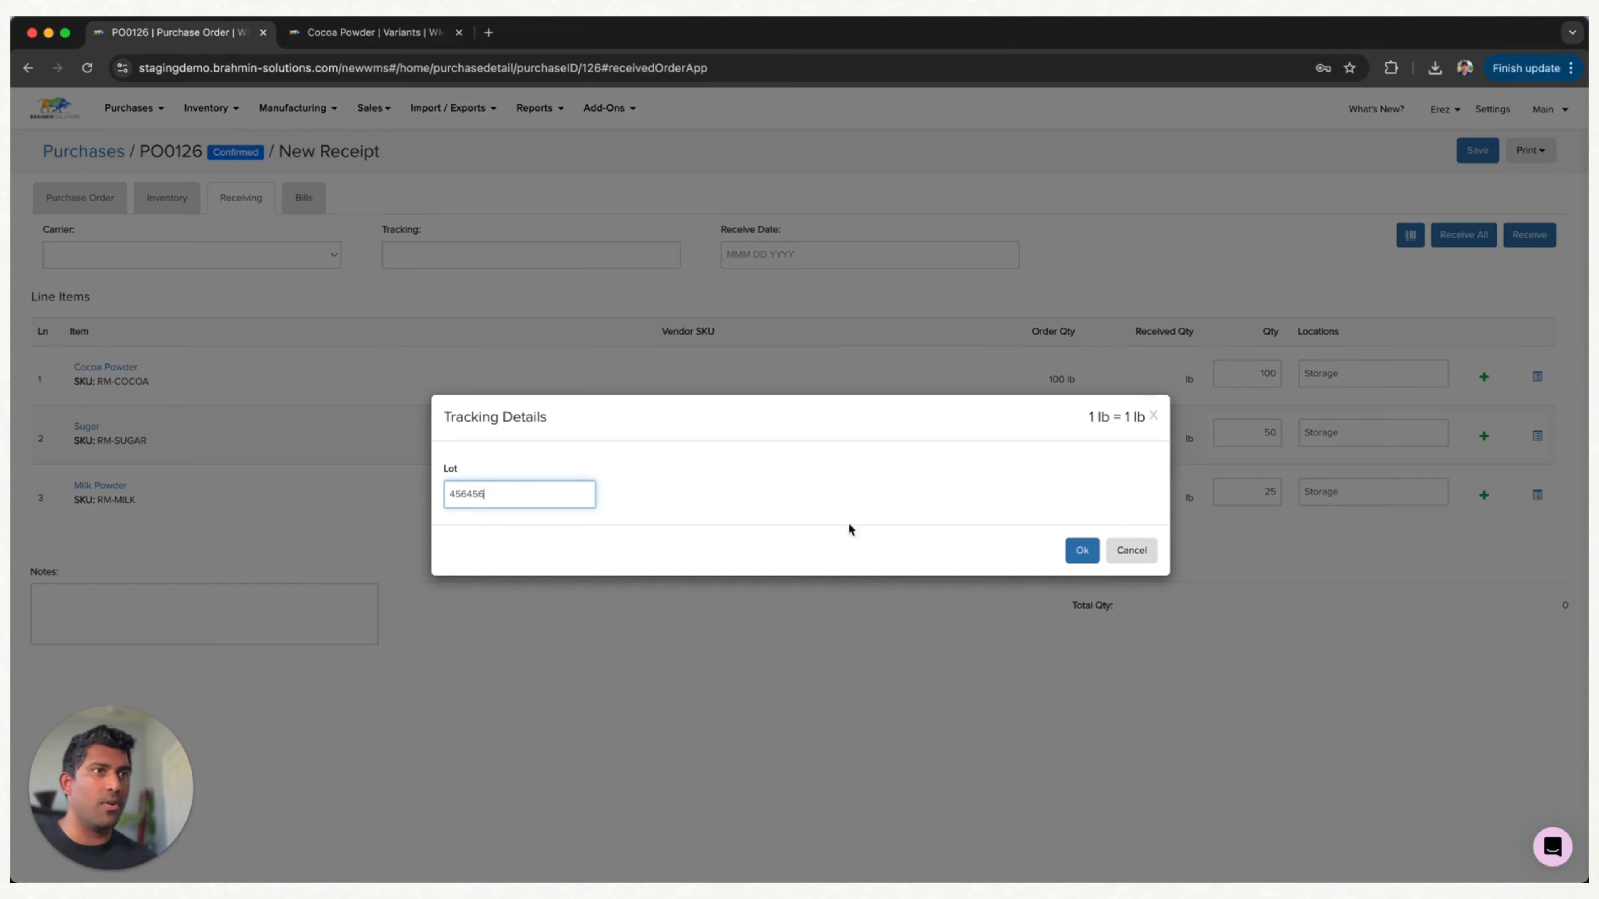
pyautogui.click(1083, 550)
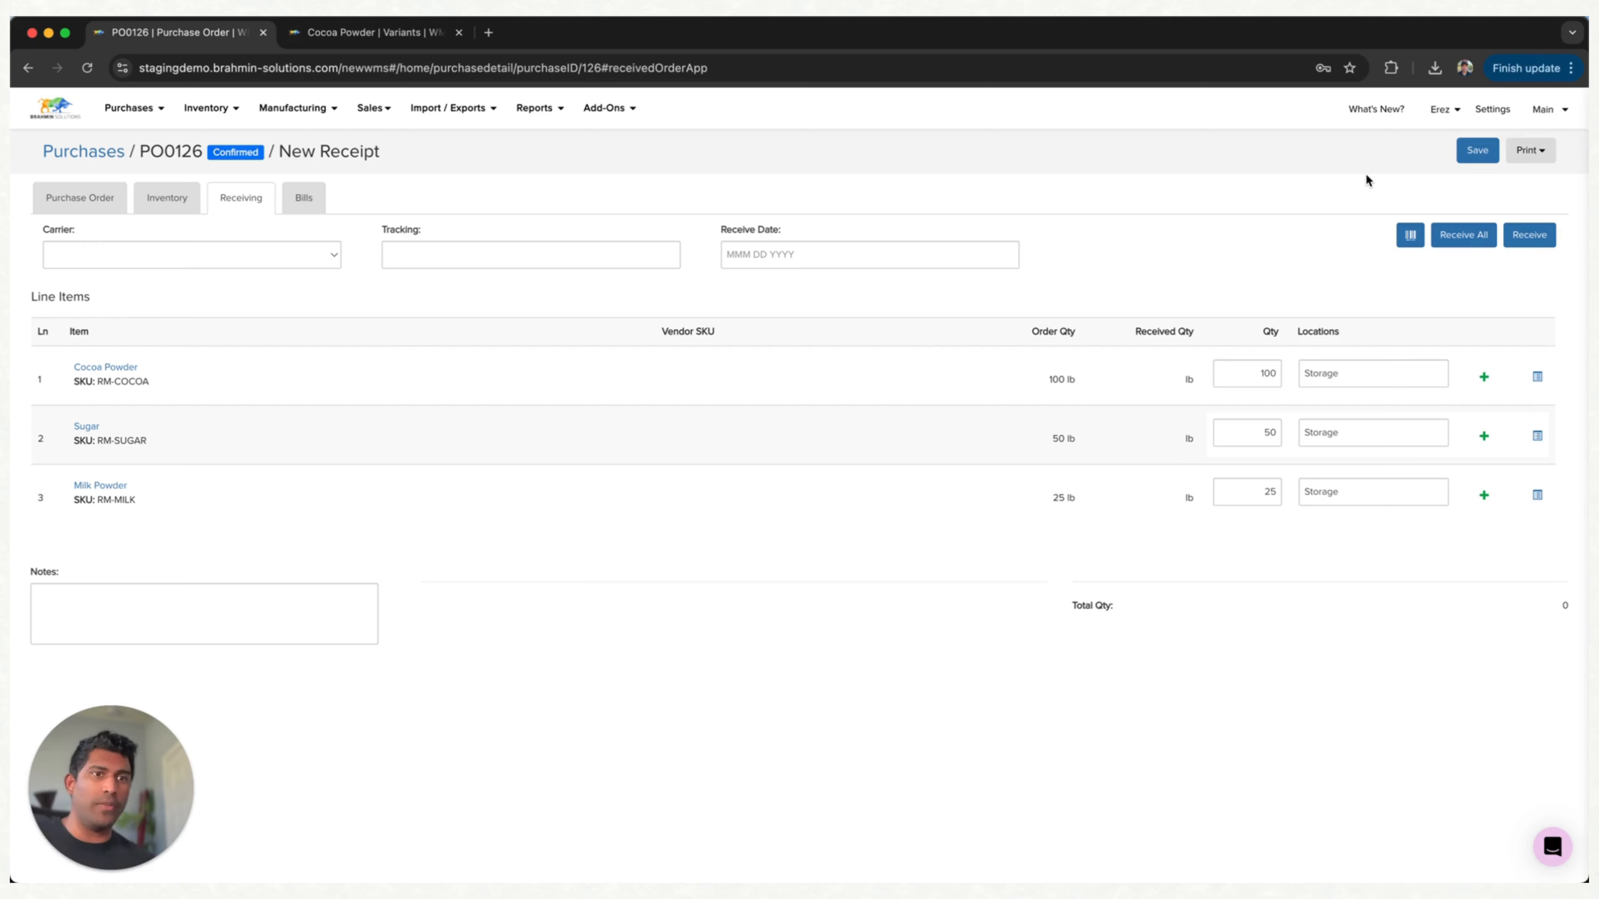
pyautogui.click(1542, 236)
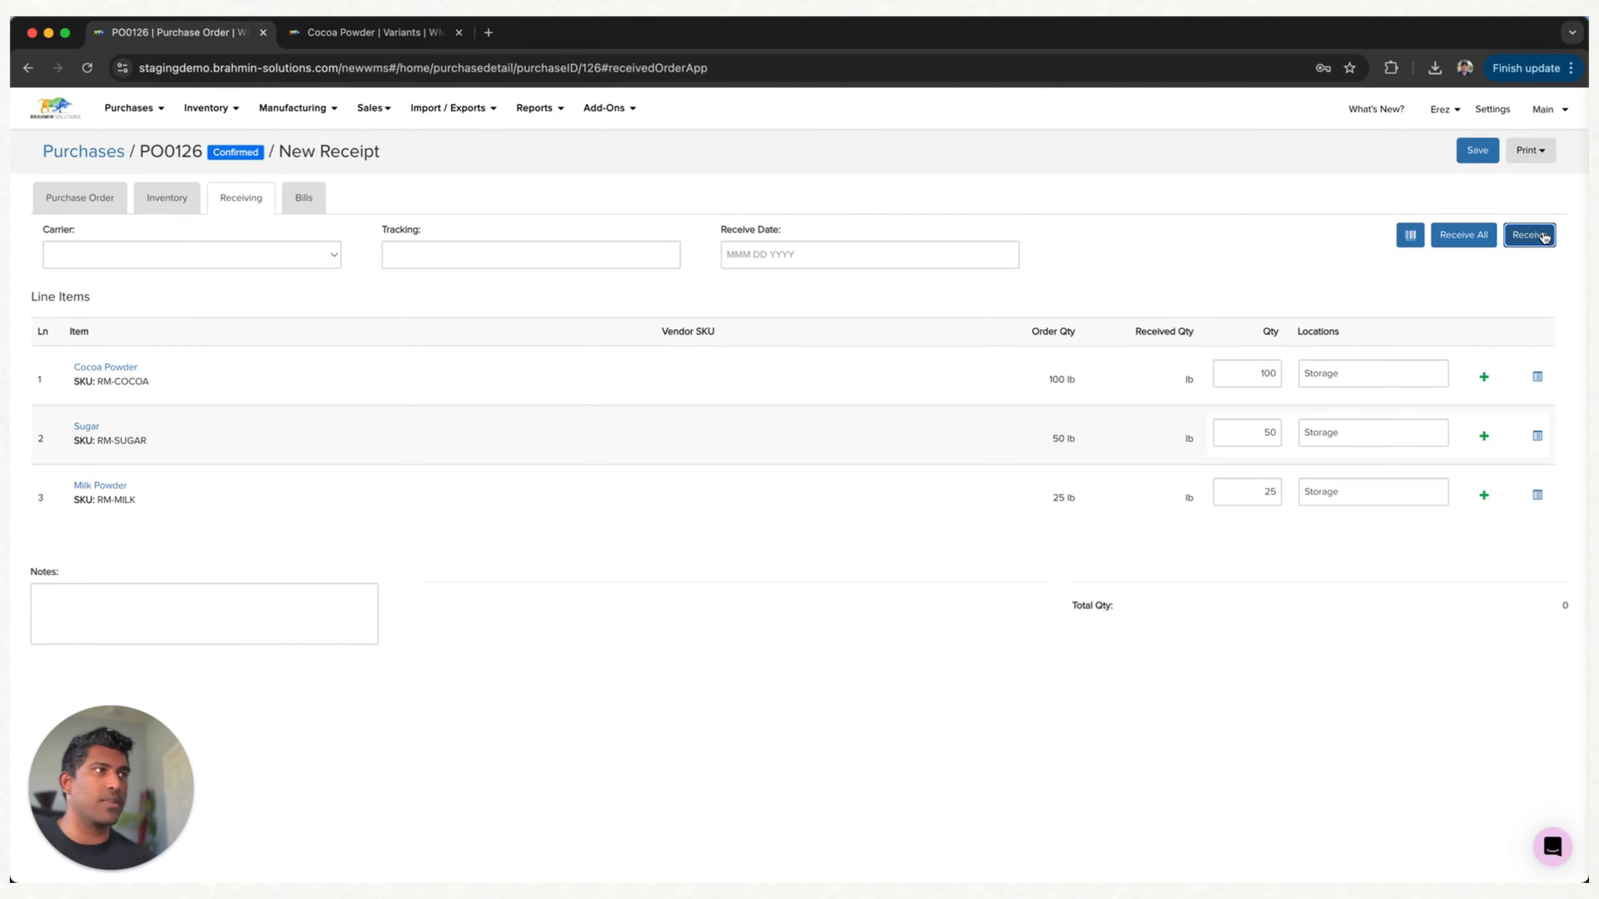